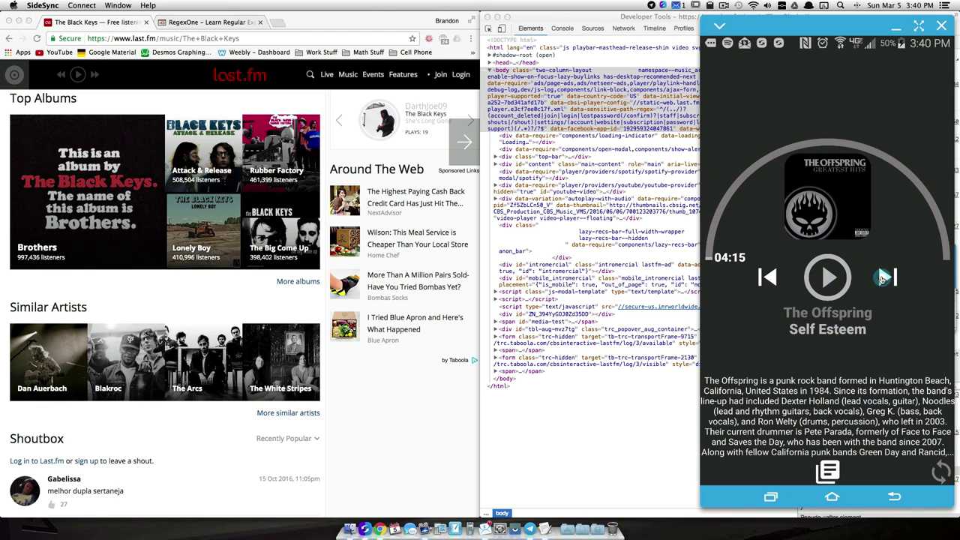
- Skip past the Staind song to Red Hot Chili Peppers' Under The Bridge, pause it, and pull down notifications
left_click(883, 278)
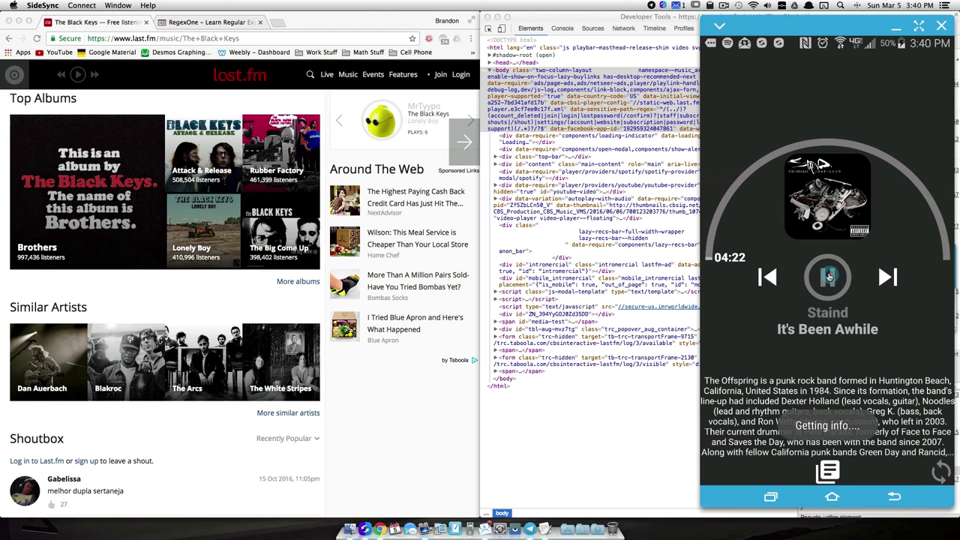
left_click(824, 279)
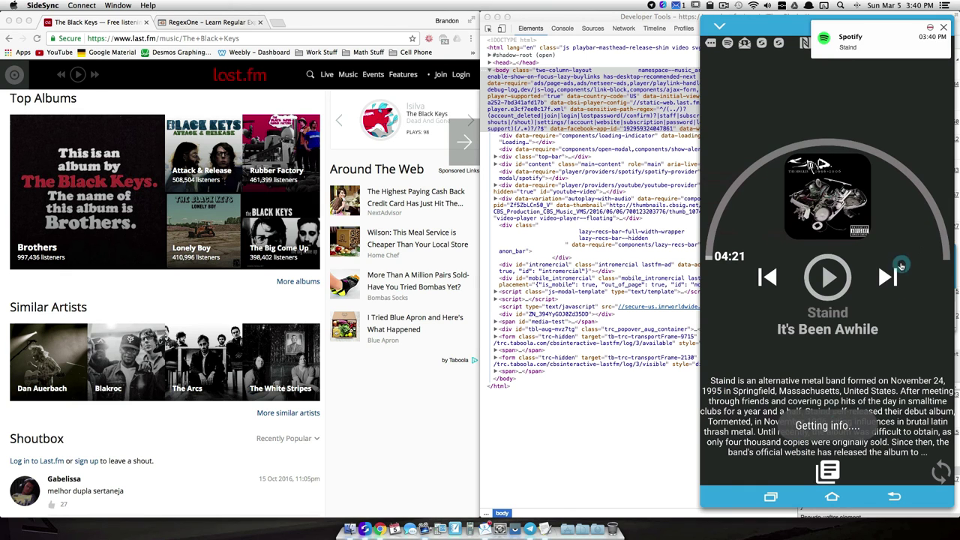
left_click(838, 278)
left_click(841, 278)
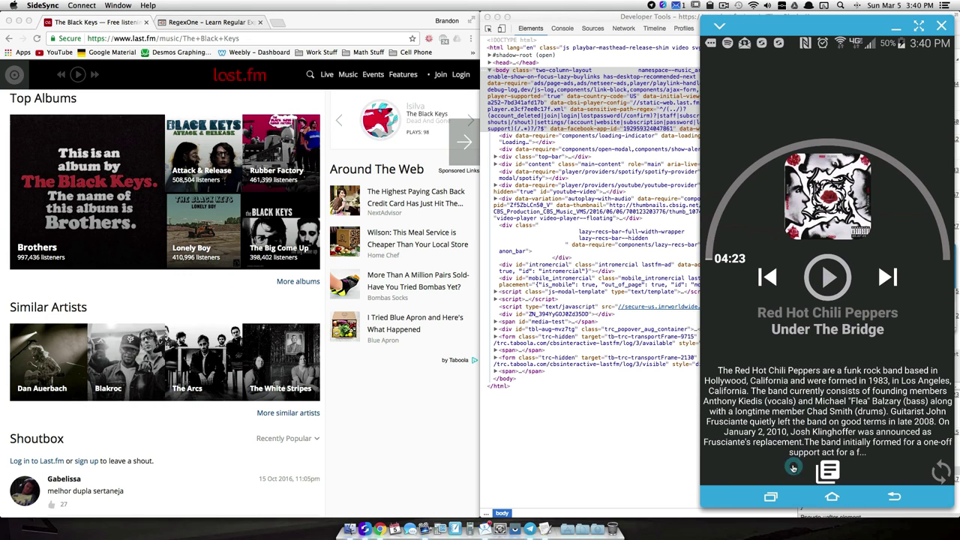
scroll(756, 458, "up", 3)
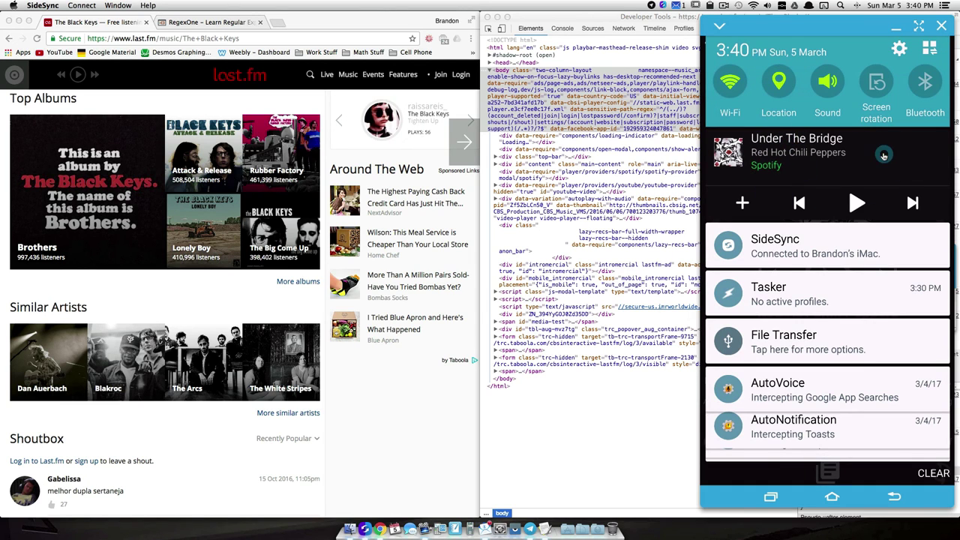
- Launch Tasker from its notification and open the Artist Information task from the TASKS list
left_click(769, 287)
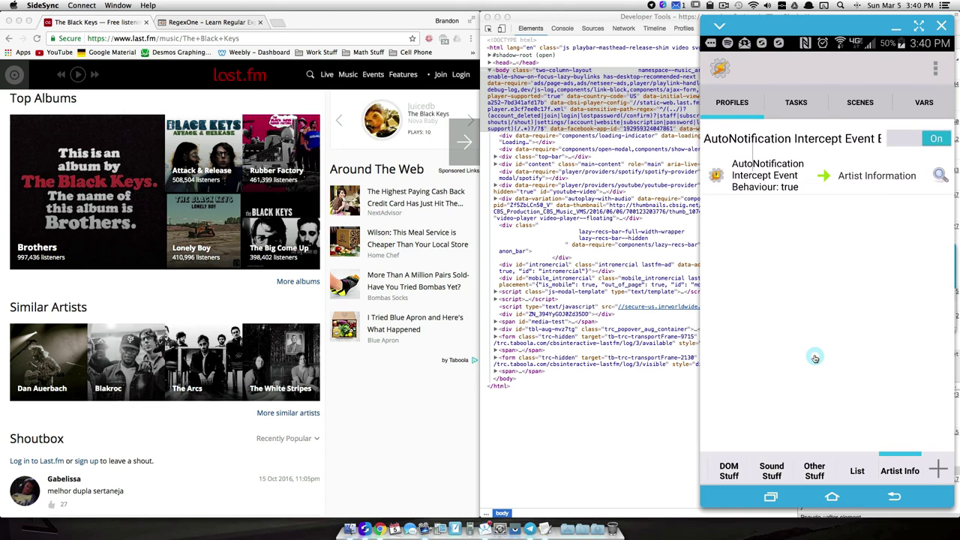
left_click(807, 102)
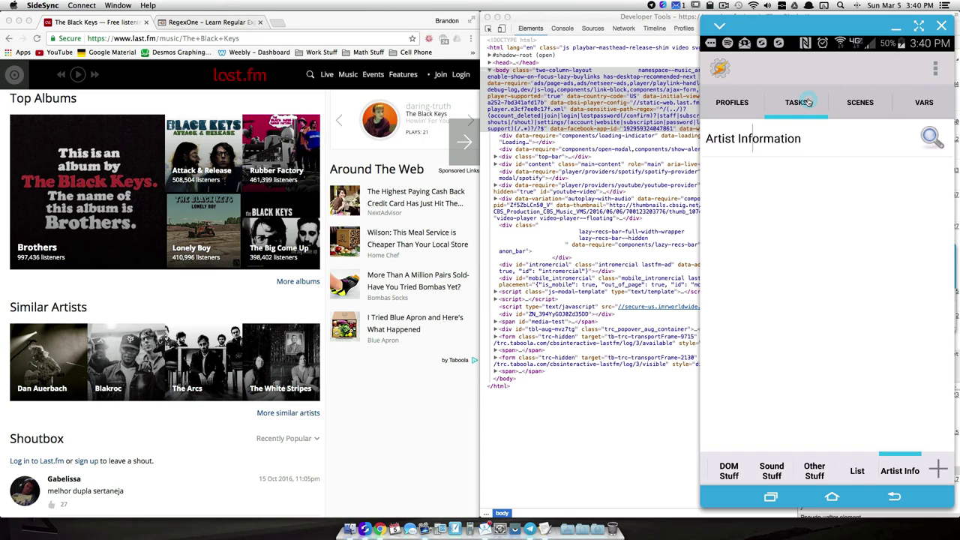
left_click(737, 103)
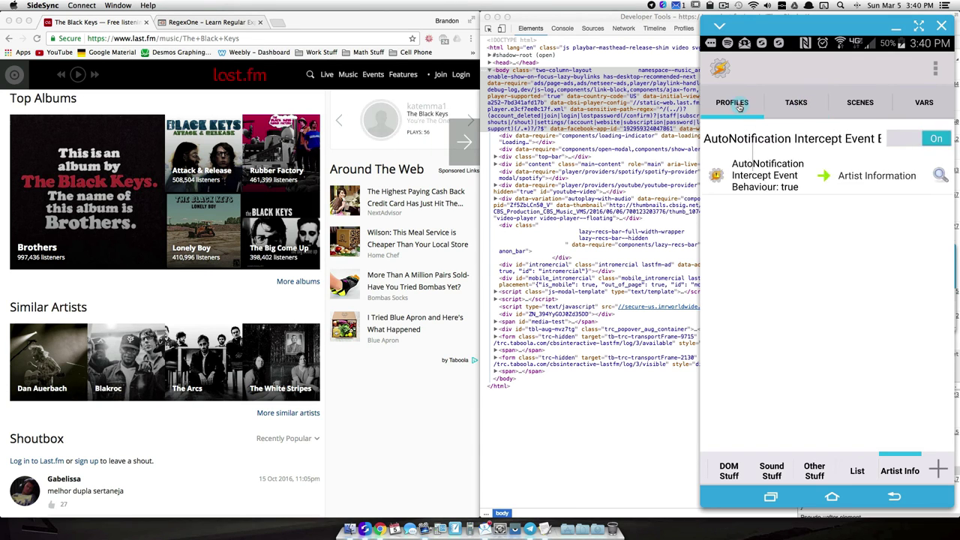
left_click(795, 97)
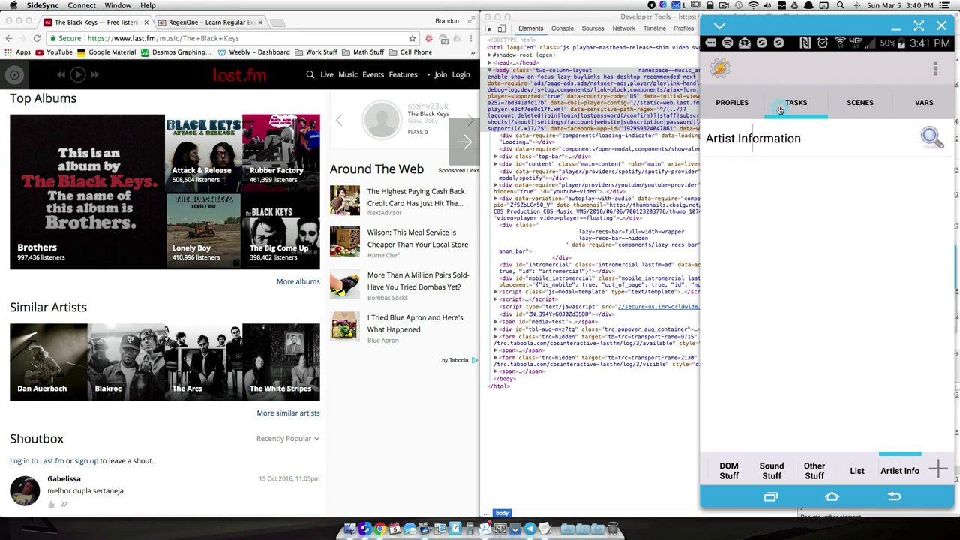
left_click(801, 142)
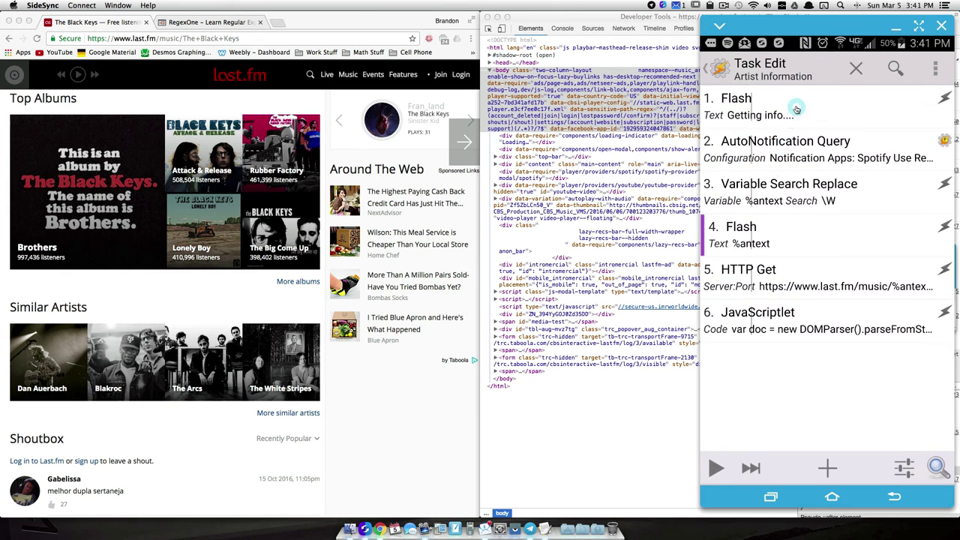
- Clear away the notification shade and open action 2, AutoNotification Query, of Artist Information
left_click_drag(870, 43, 848, 166)
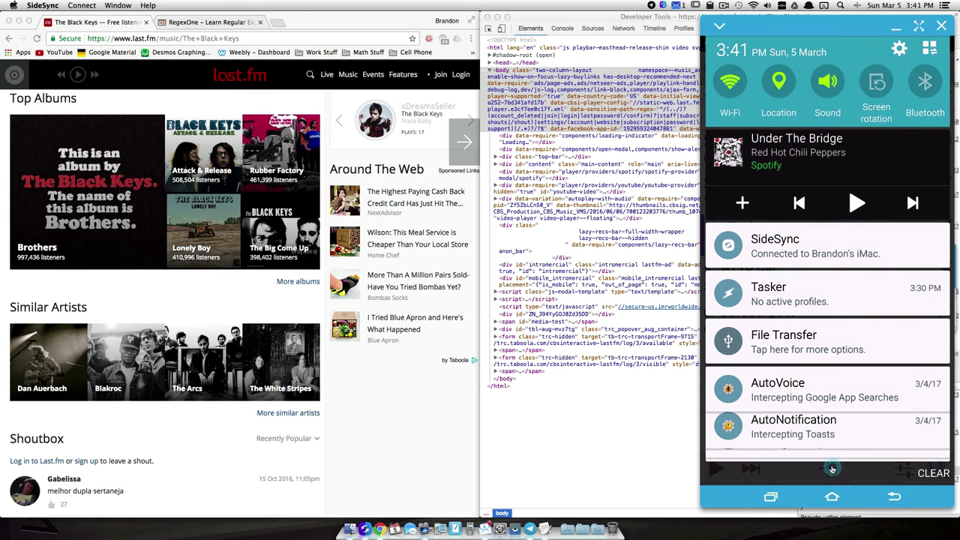
left_click_drag(828, 436, 847, 98)
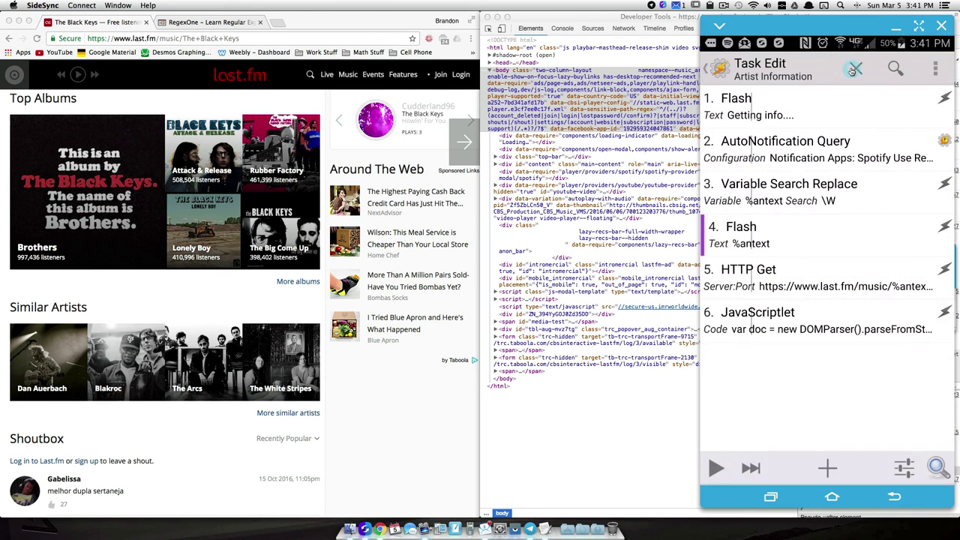
left_click(808, 145)
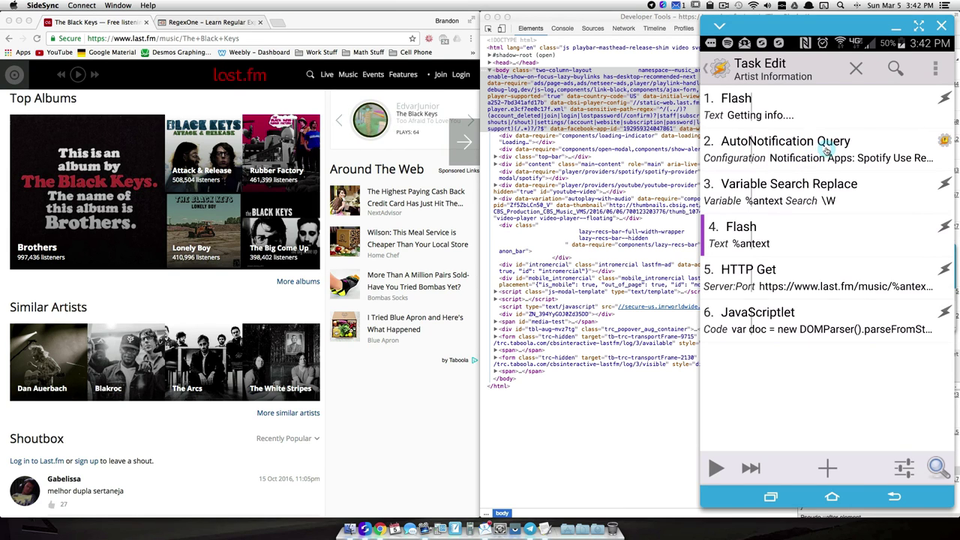
left_click(825, 150)
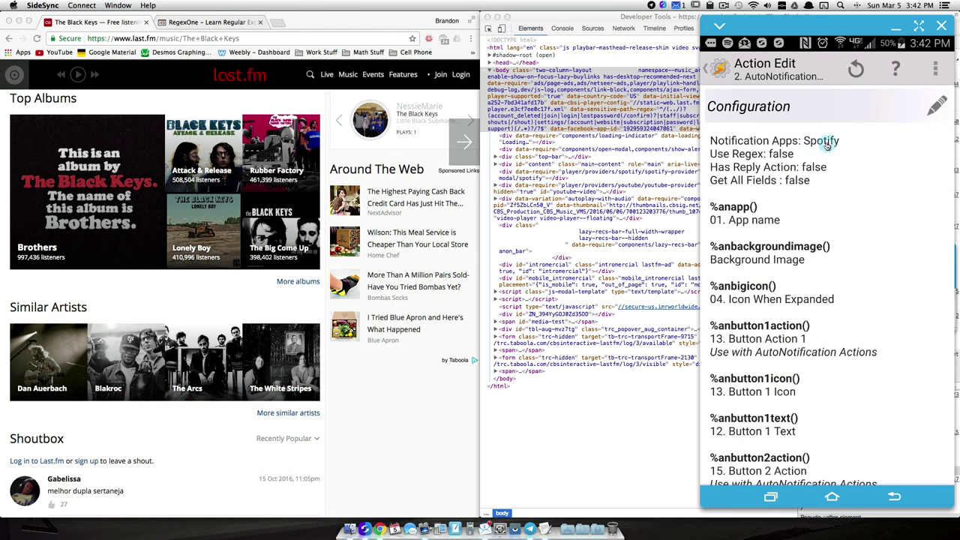
left_click(936, 106)
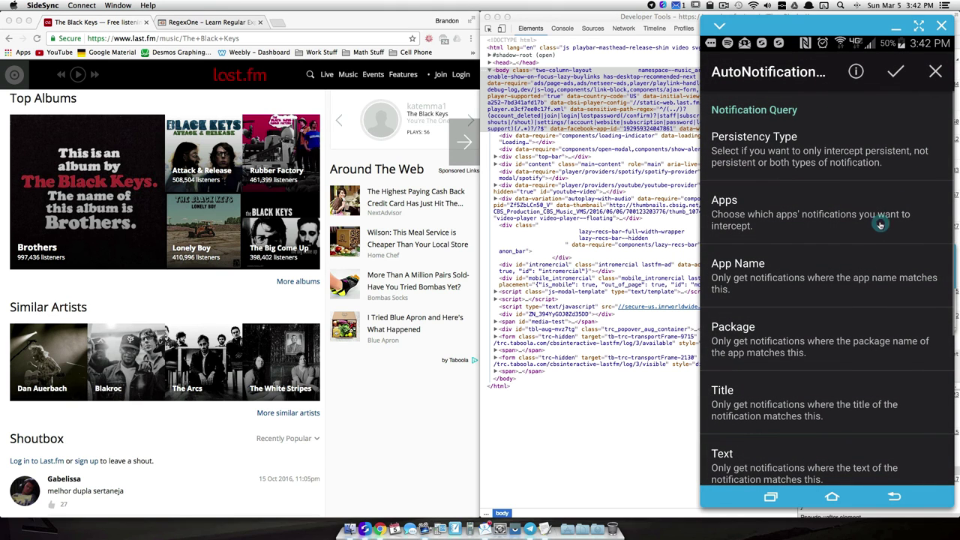
left_click(800, 270)
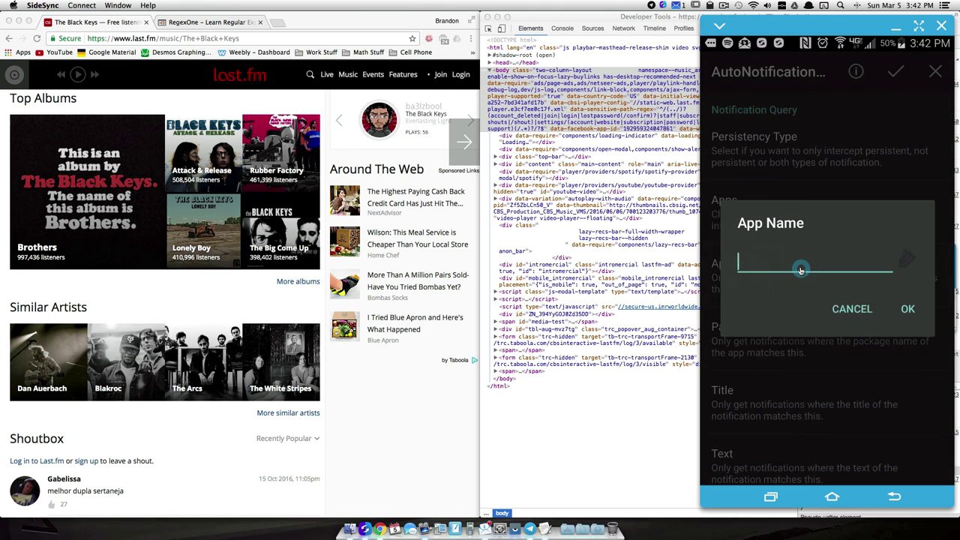
left_click(854, 308)
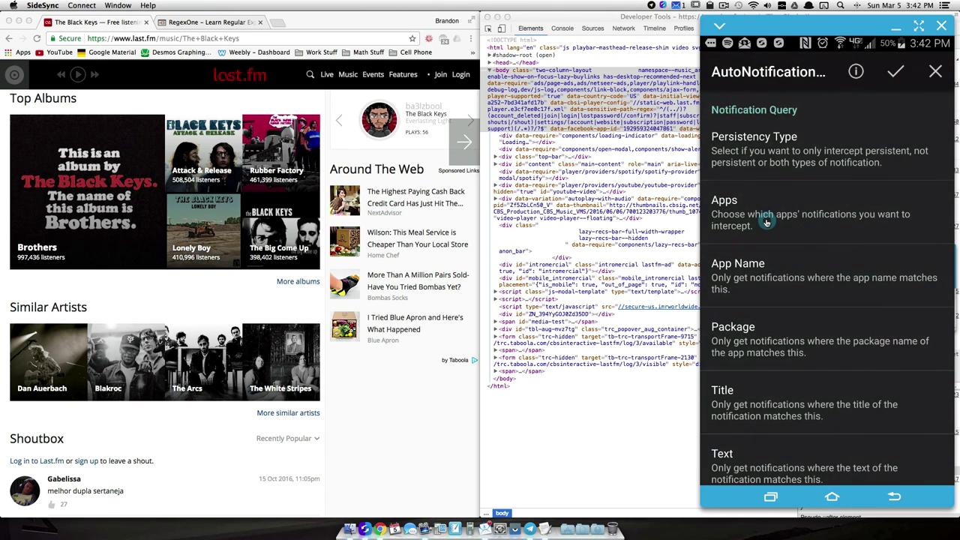
left_click(778, 217)
scroll(805, 223, "down", 15)
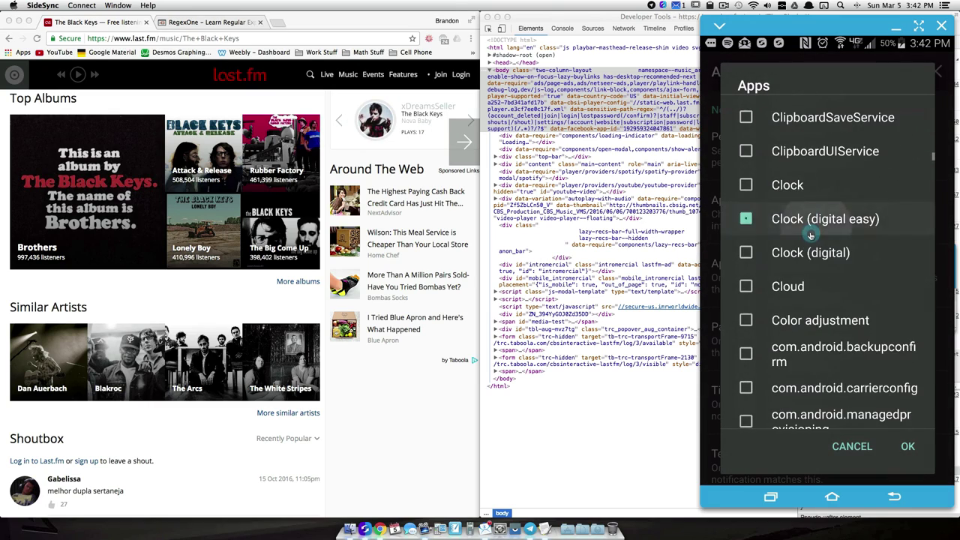
scroll(811, 240, "down", 5)
scroll(811, 240, "up", 15)
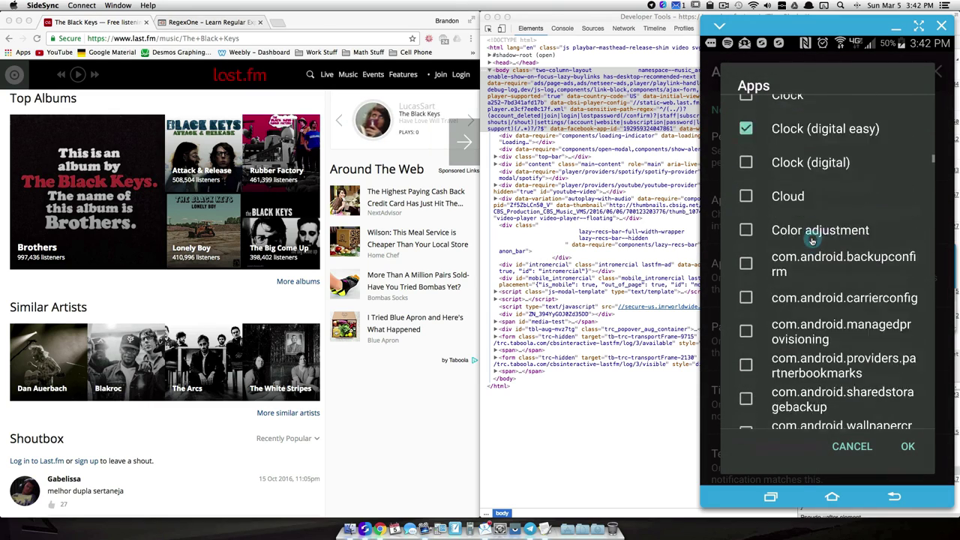
scroll(811, 240, "down", 5)
scroll(811, 240, "down", 8)
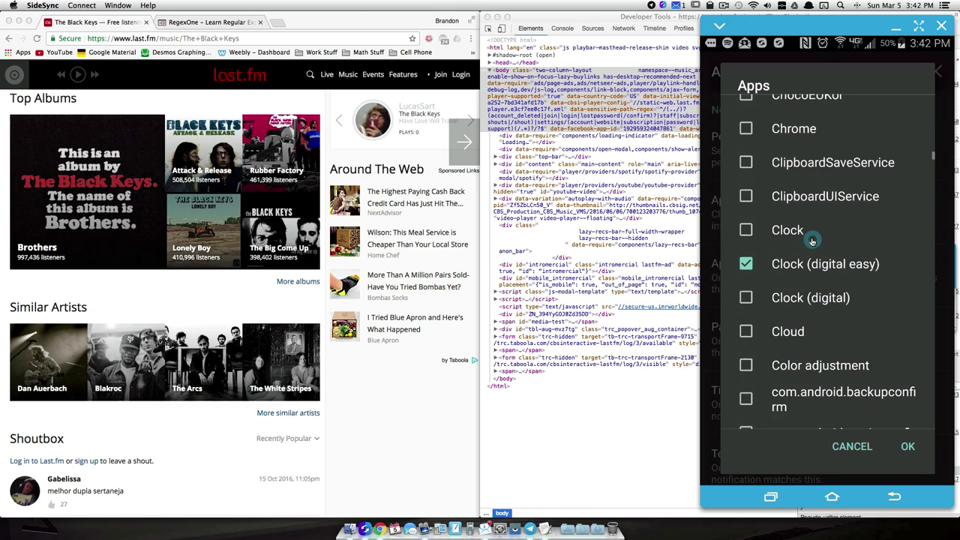
scroll(862, 255, "down", 20)
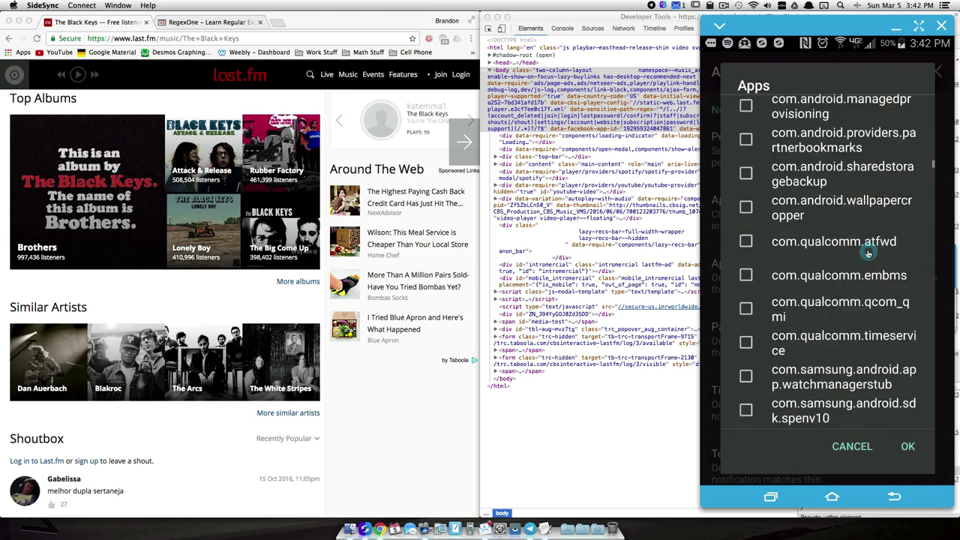
scroll(866, 255, "down", 20)
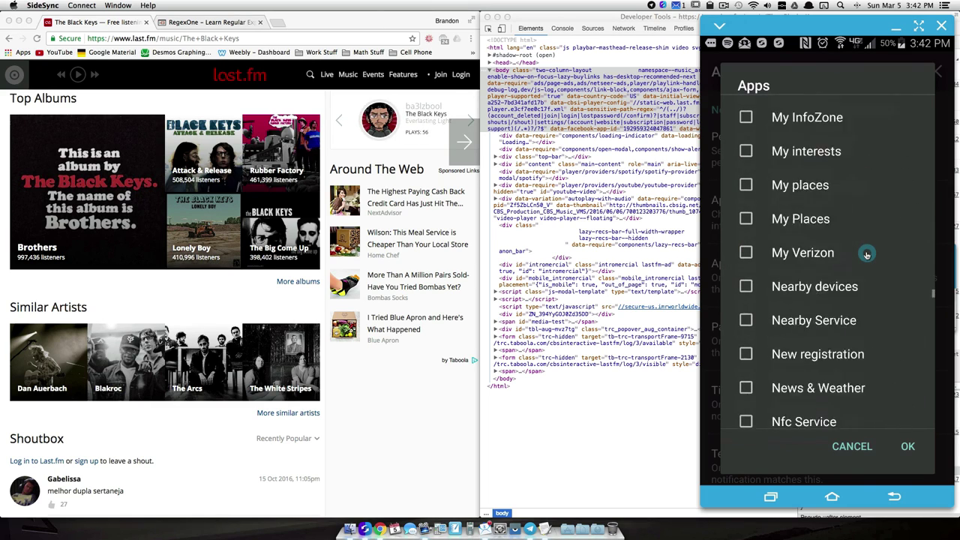
scroll(866, 255, "down", 15)
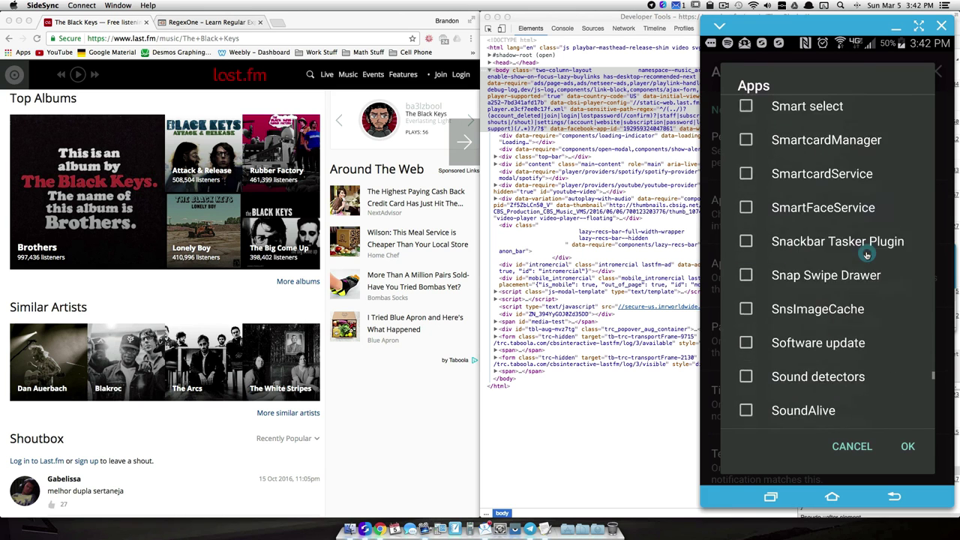
scroll(866, 254, "up", 3)
scroll(866, 255, "up", 3)
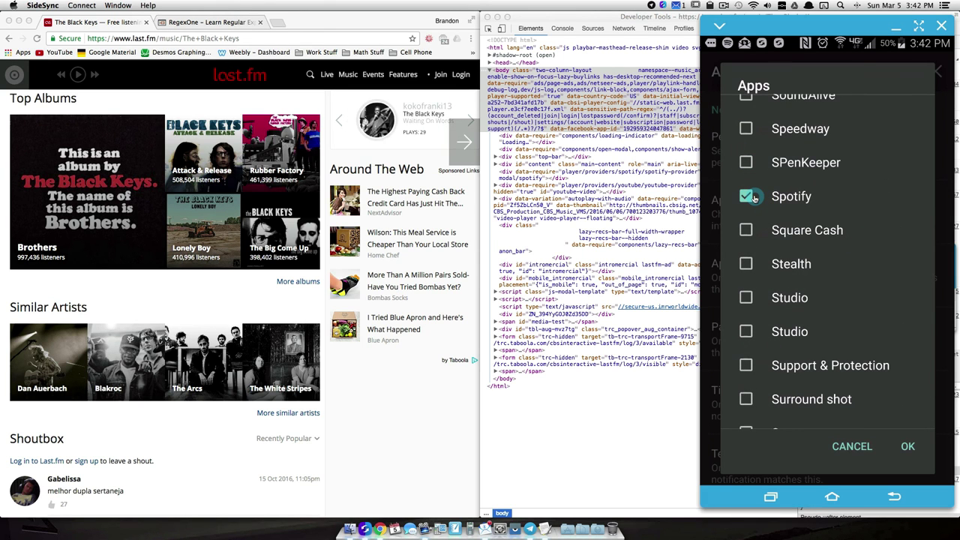
left_click(904, 444)
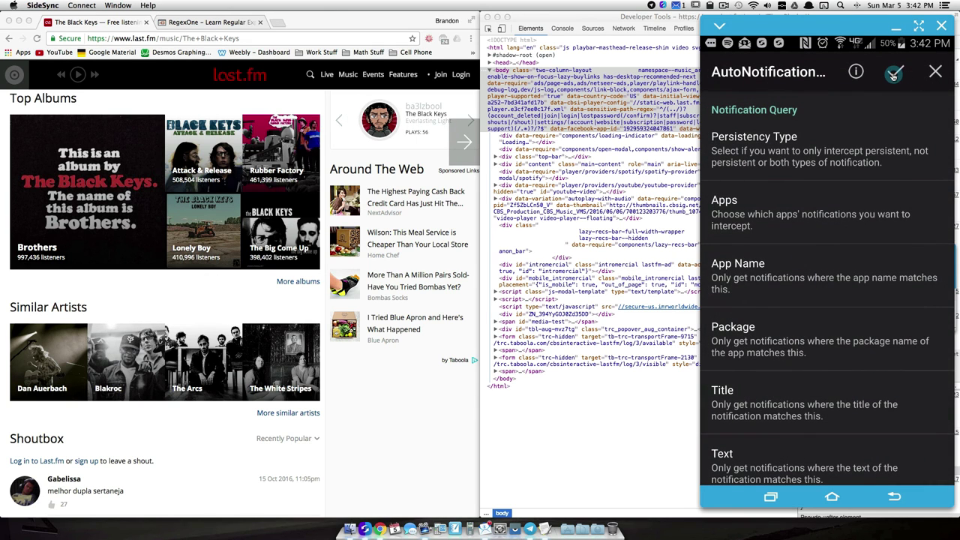
left_click(893, 72)
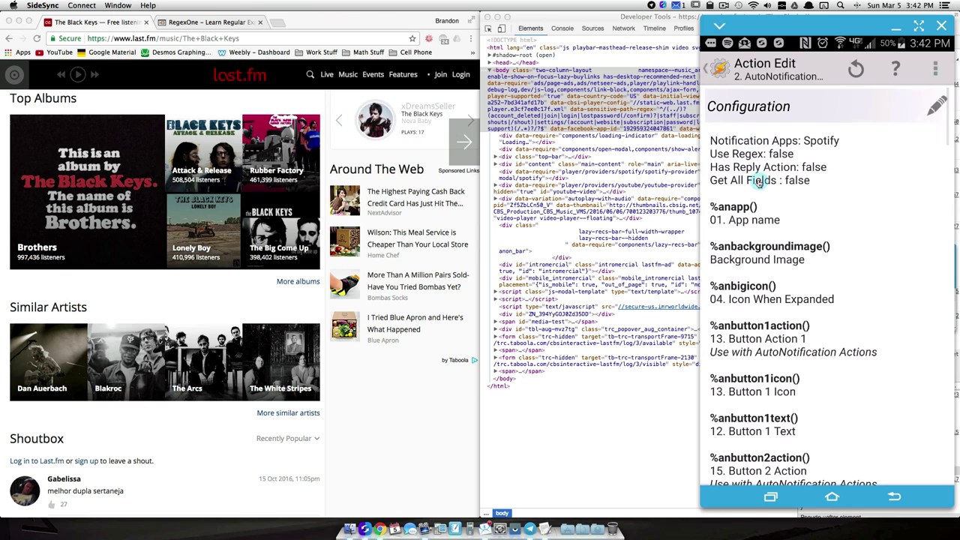
- Check the notification list, scroll the AutoNotification Query variables, then go back to the task's actions
left_click_drag(882, 44, 877, 445)
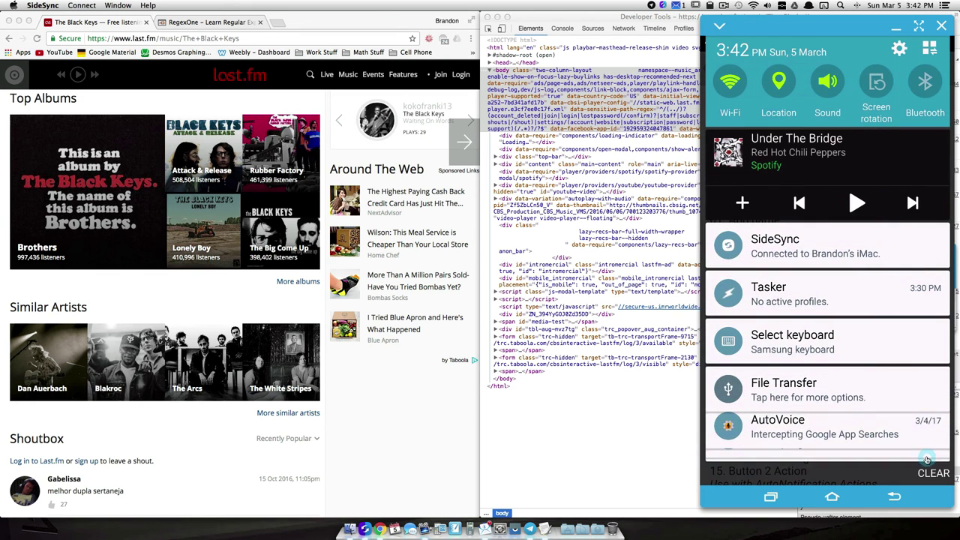
left_click(850, 193)
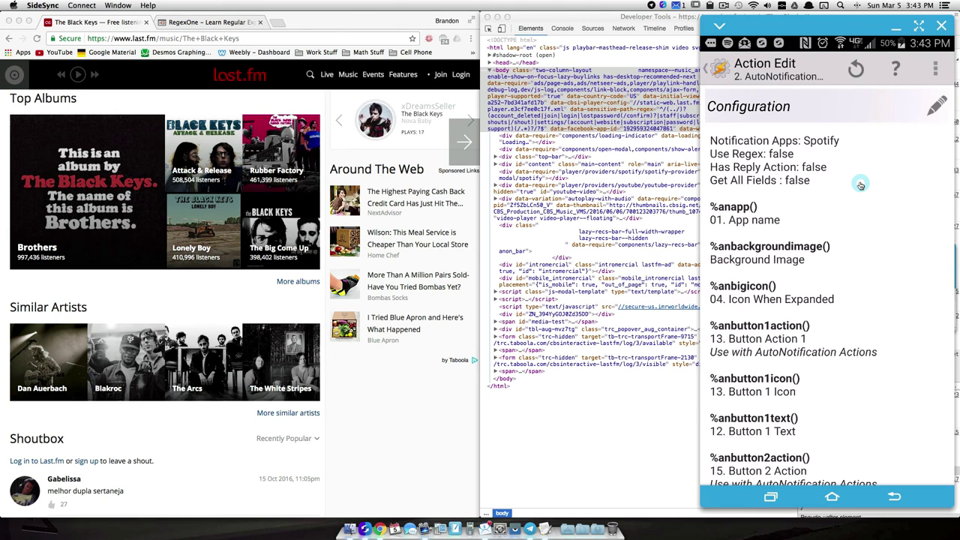
scroll(857, 226, "down", 15)
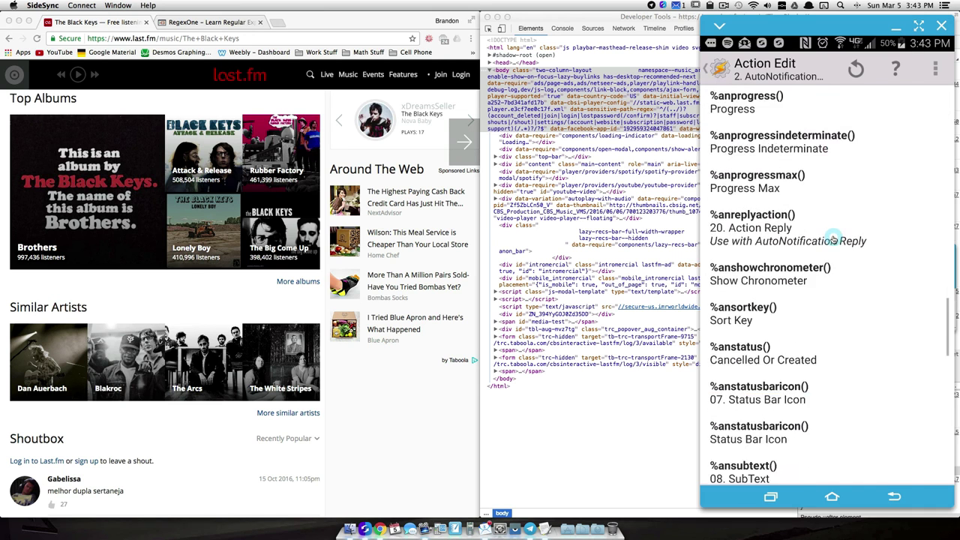
scroll(833, 237, "up", 5)
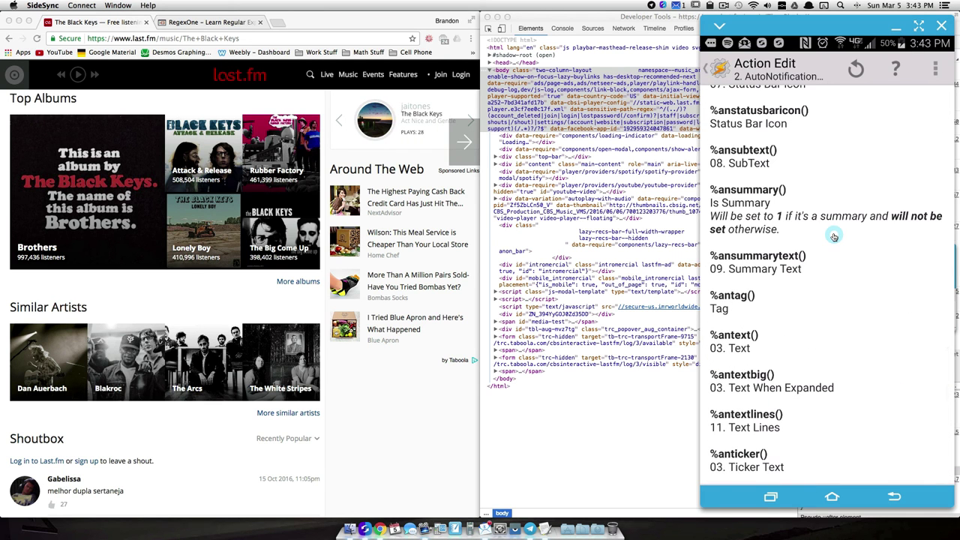
scroll(797, 221, "up", 3)
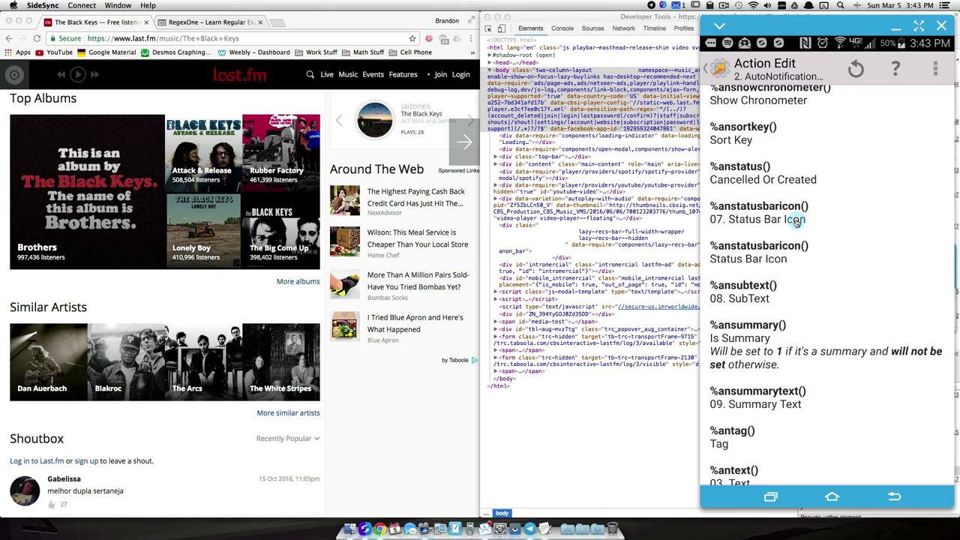
scroll(796, 220, "down", 3)
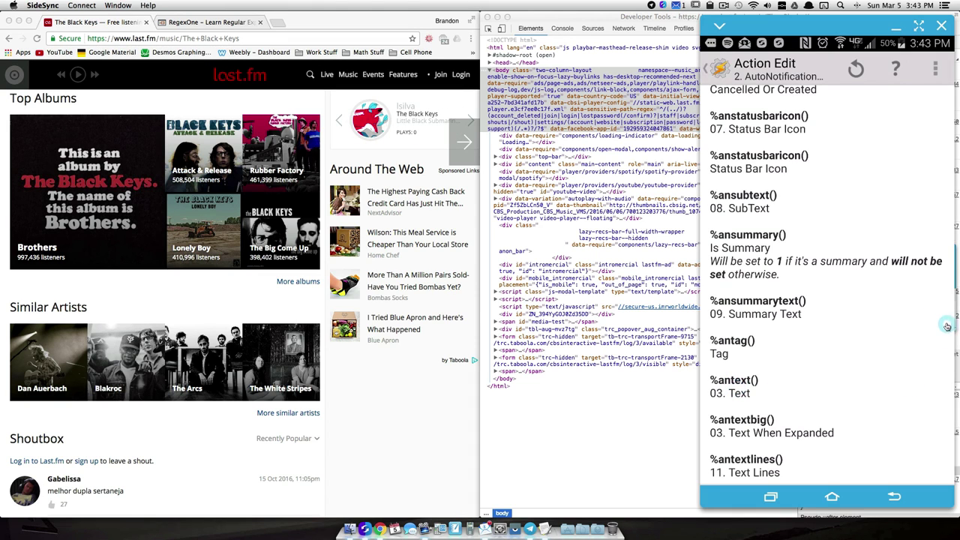
left_click(721, 72)
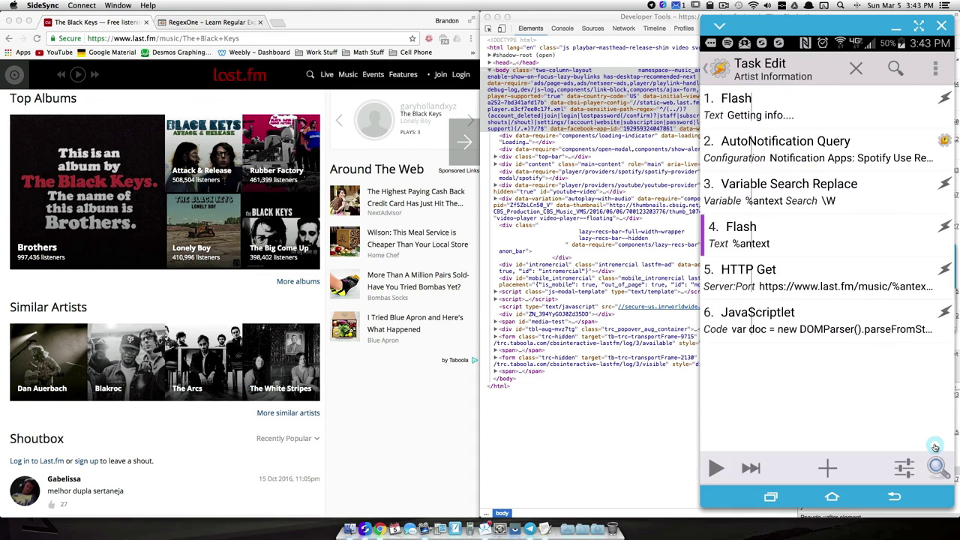
- Move Flash above Variable Search Replace, append () after %antext, and run the task
left_click_drag(730, 245, 729, 186)
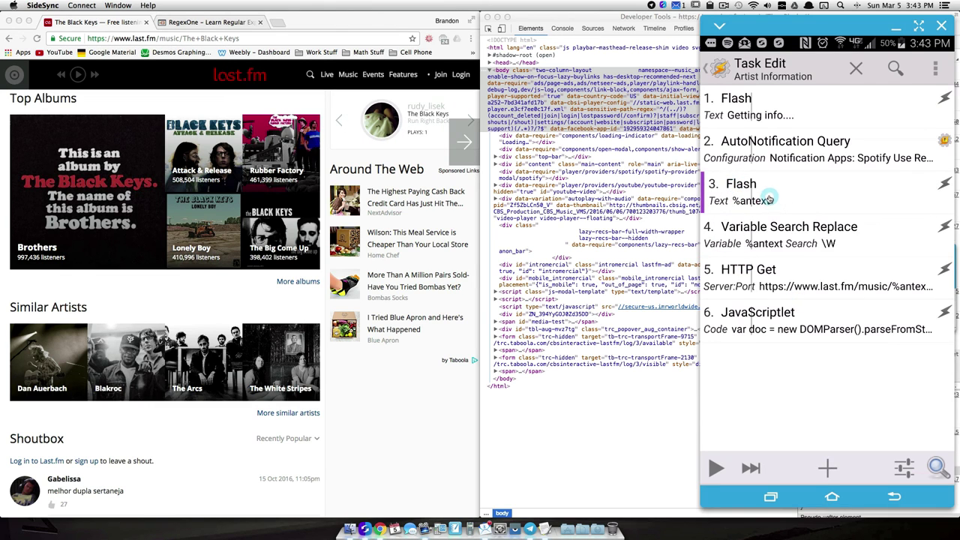
left_click(775, 193)
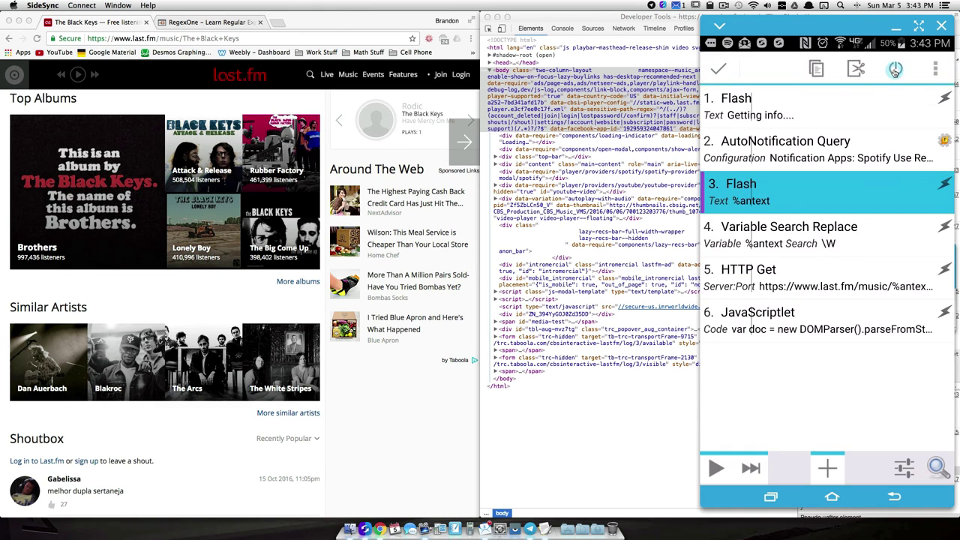
left_click(775, 193)
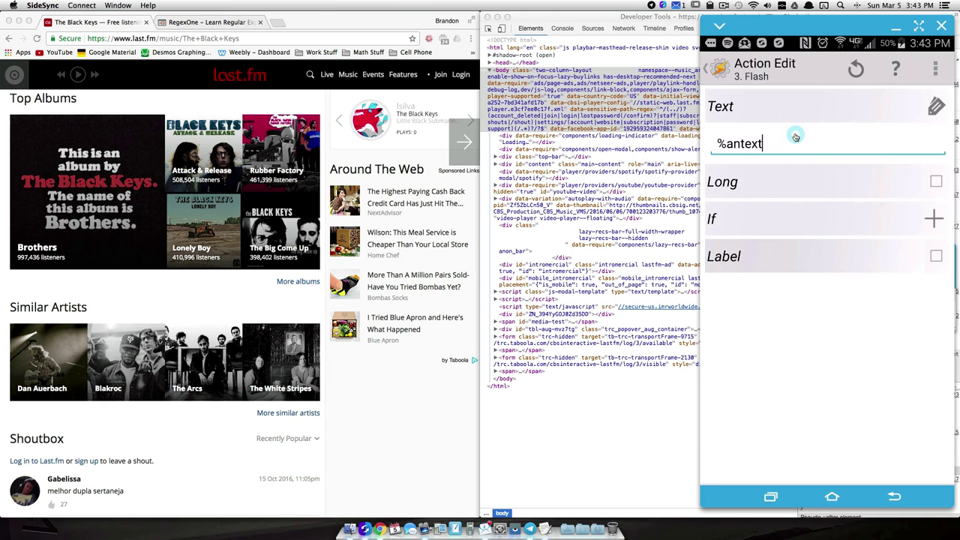
left_click(793, 140)
type("()")
left_click(721, 69)
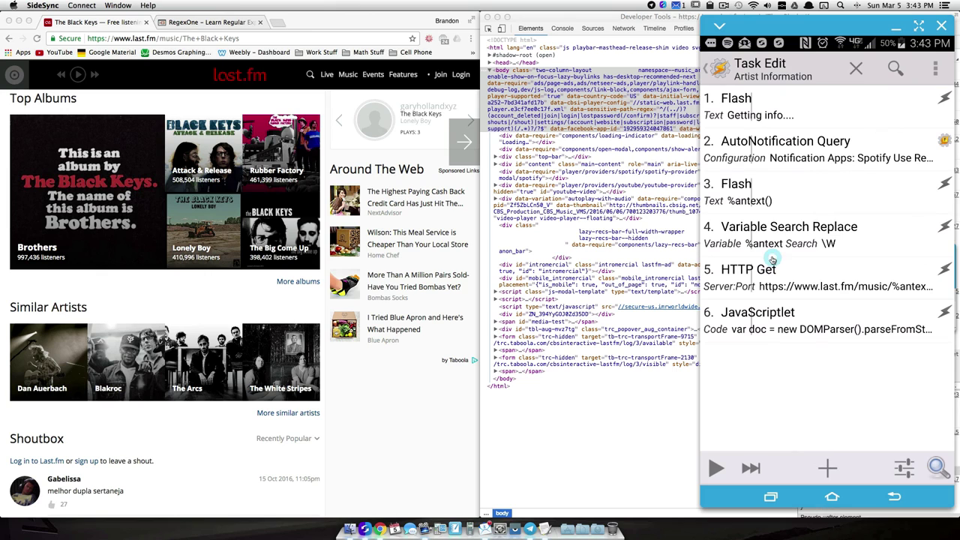
left_click(716, 468)
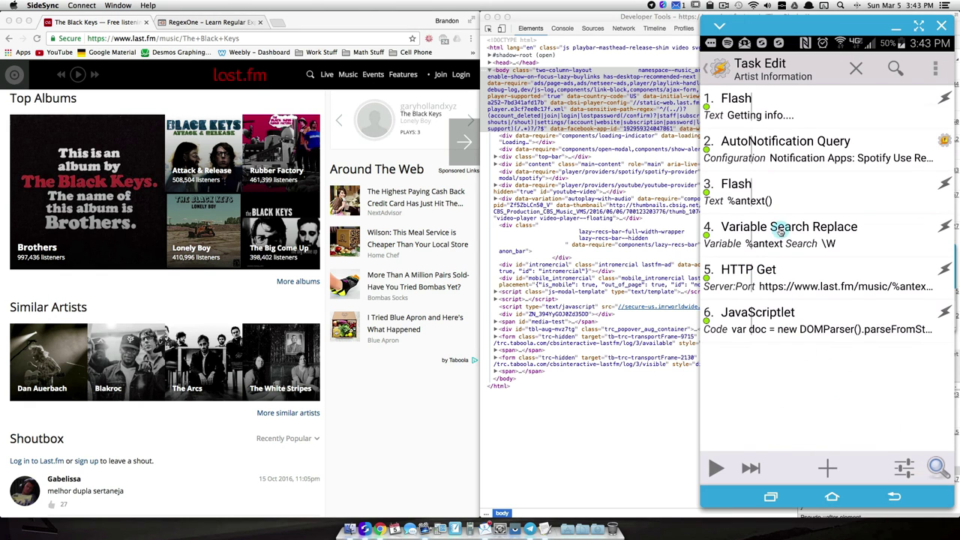
- Remove the parentheses so Flash shows just %antext, and run the task again
left_click(772, 201)
key("BackSpace")
key("BackSpace")
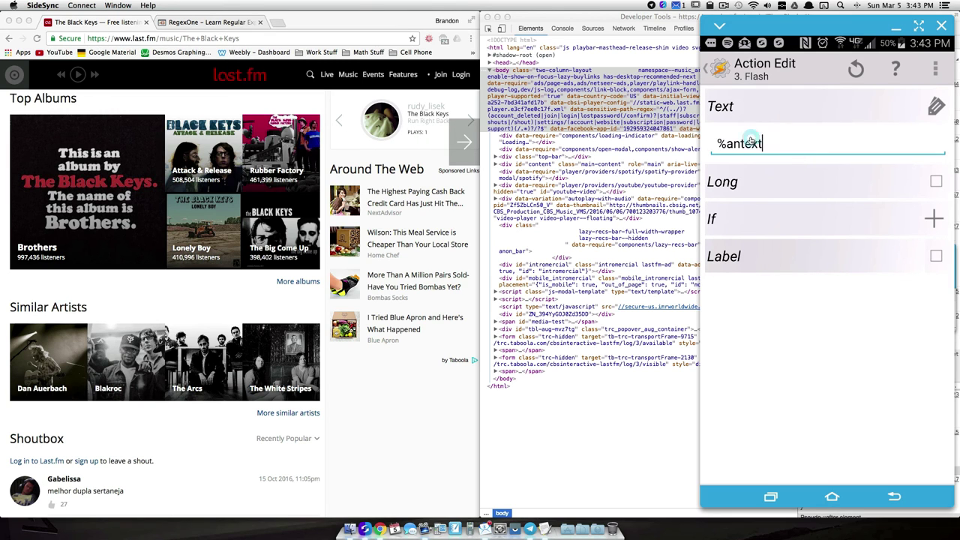
left_click(719, 67)
left_click(716, 468)
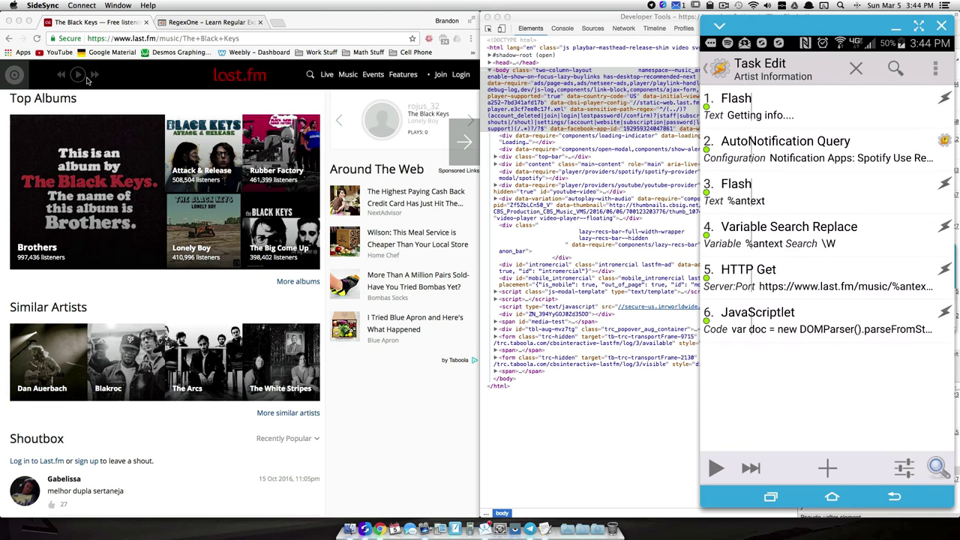
- Load last.fm's red hot chili peppers page by editing the artist in Chrome's address bar
left_click(240, 38)
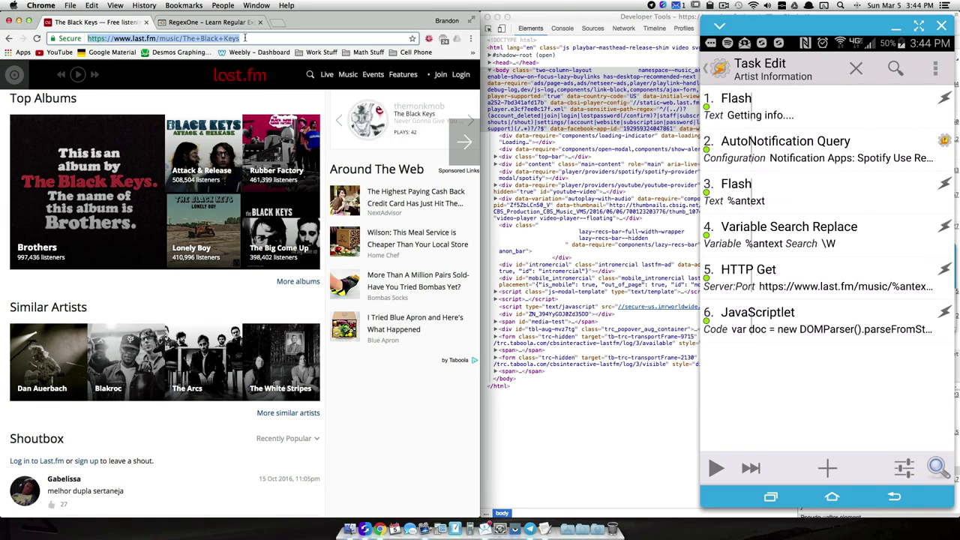
left_click_drag(240, 37, 181, 37)
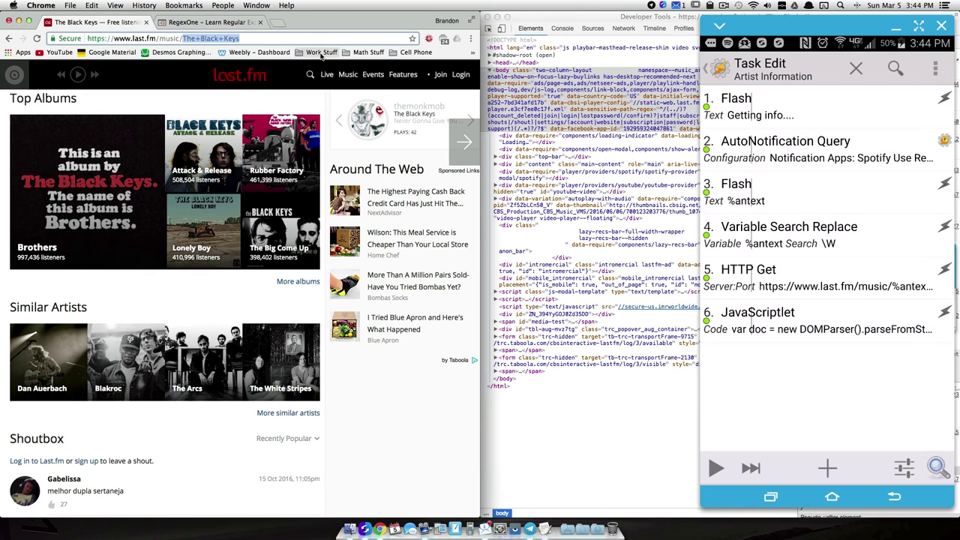
type("red hot chili")
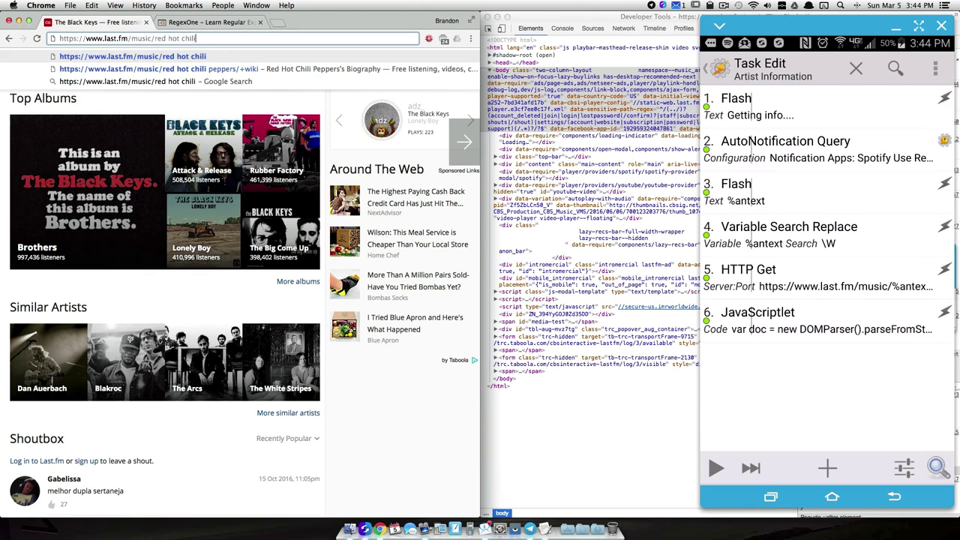
type(" peppers")
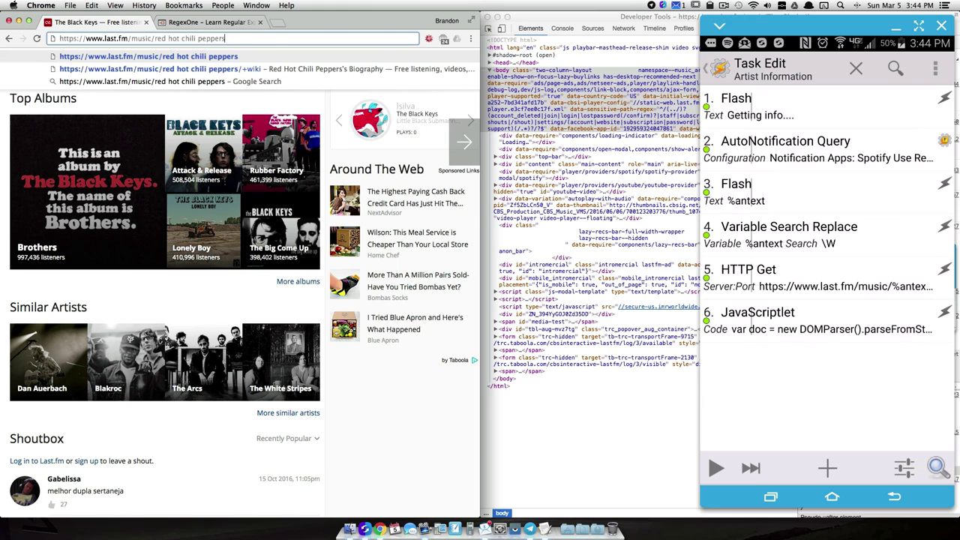
key("Return")
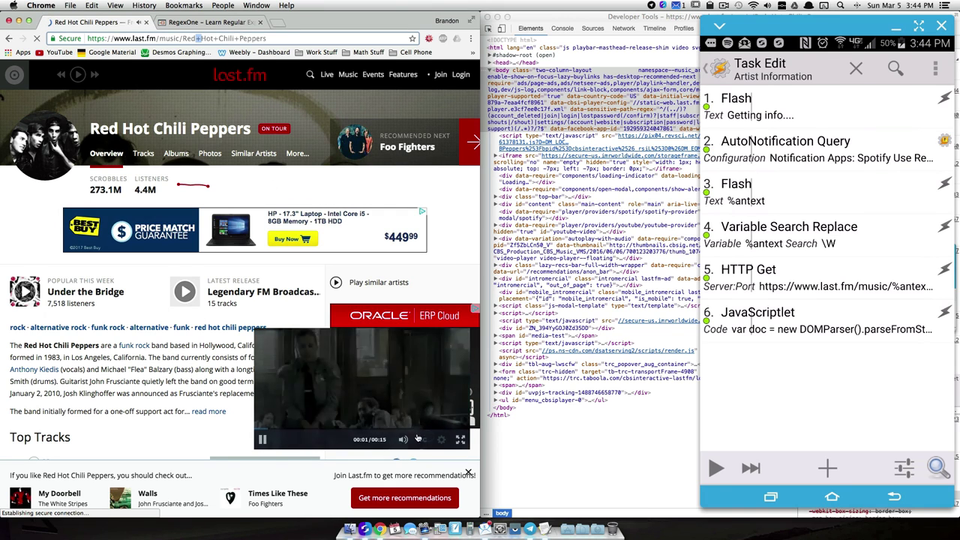
left_click(262, 440)
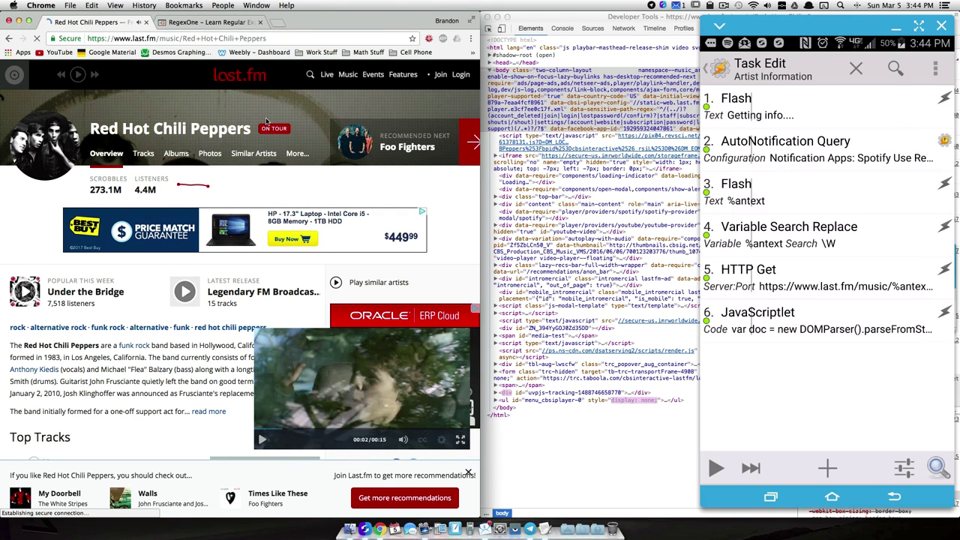
- Load the jane's addiction page and highlight the %27-encoded apostrophe in the address
left_click(194, 37)
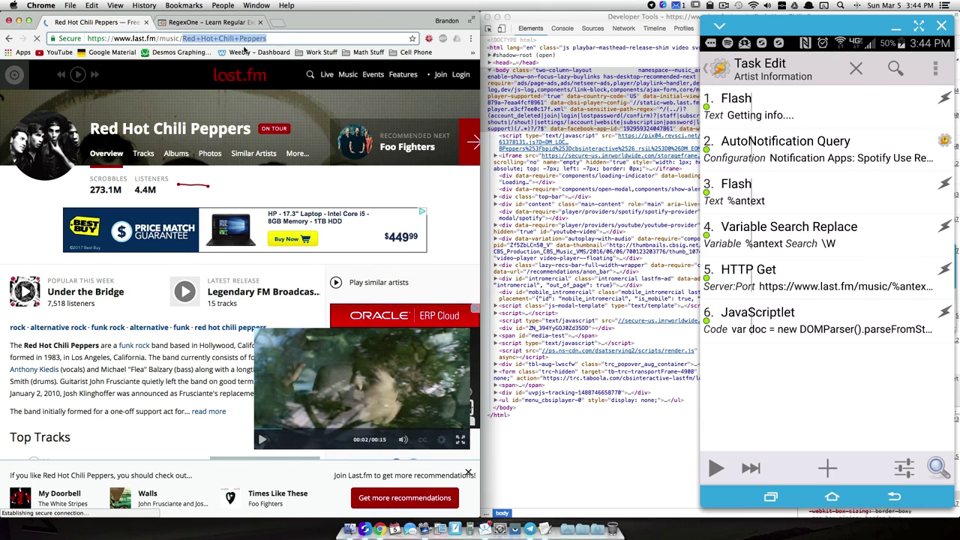
type("jane's addiction")
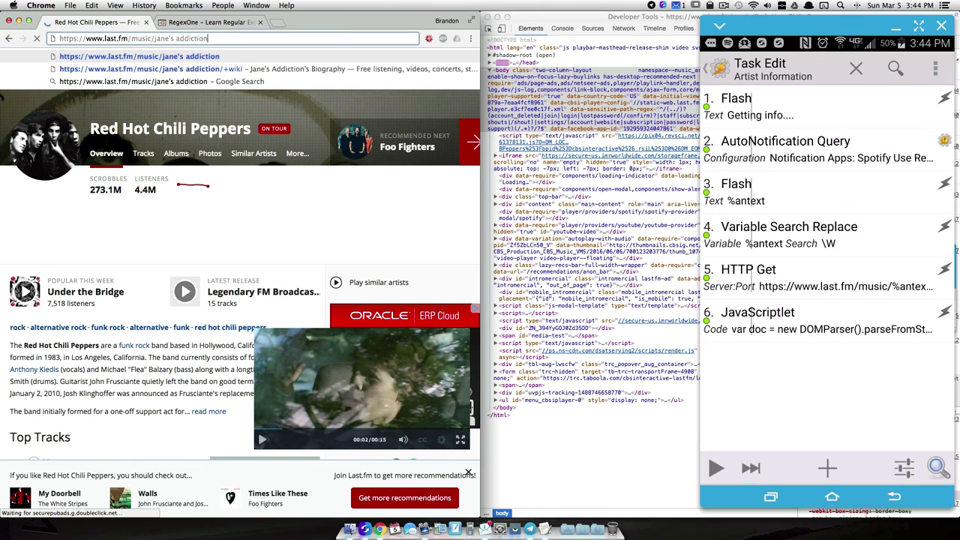
key("Return")
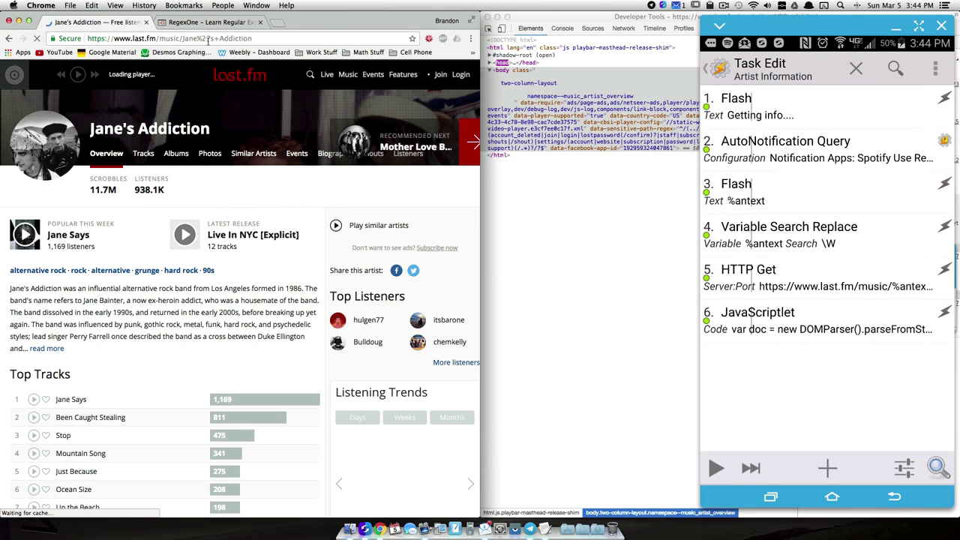
left_click_drag(197, 38, 211, 38)
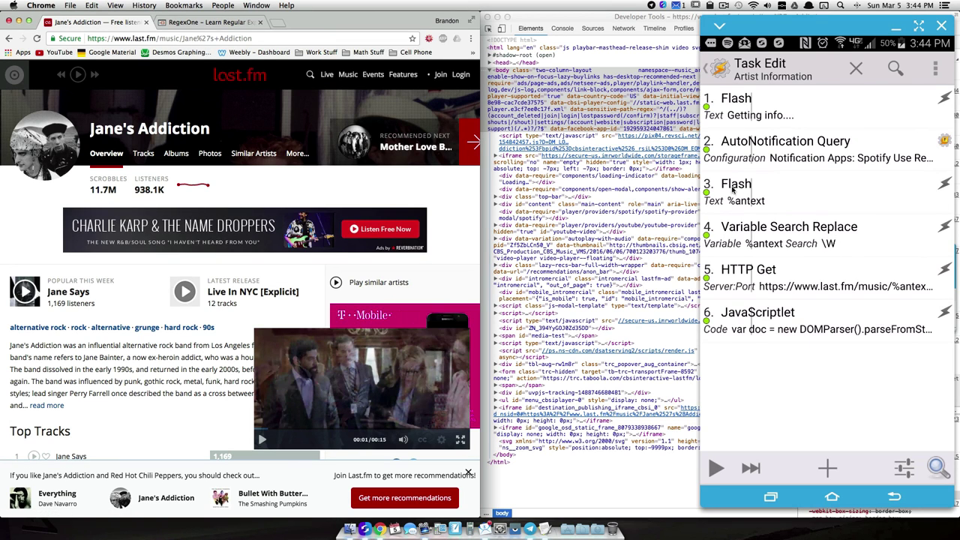
left_click(844, 252)
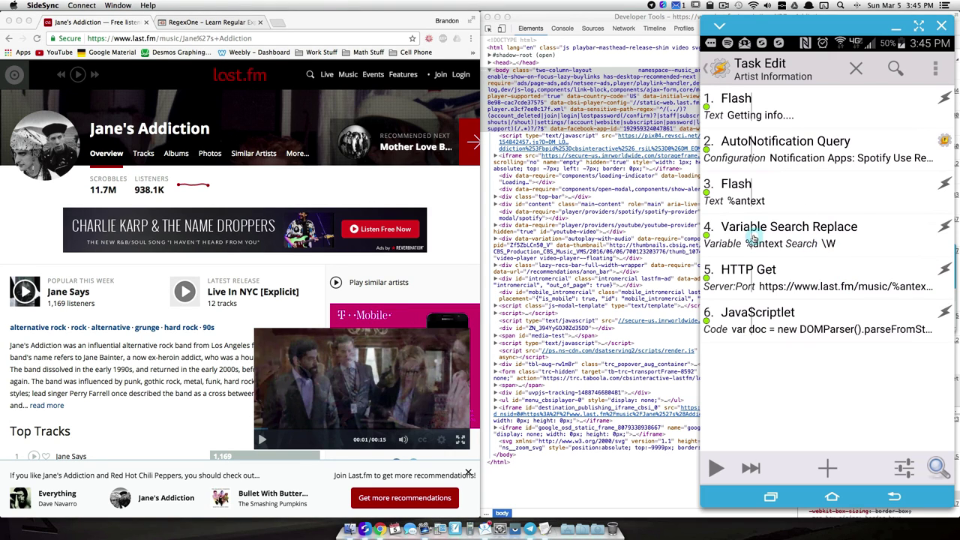
left_click(876, 246)
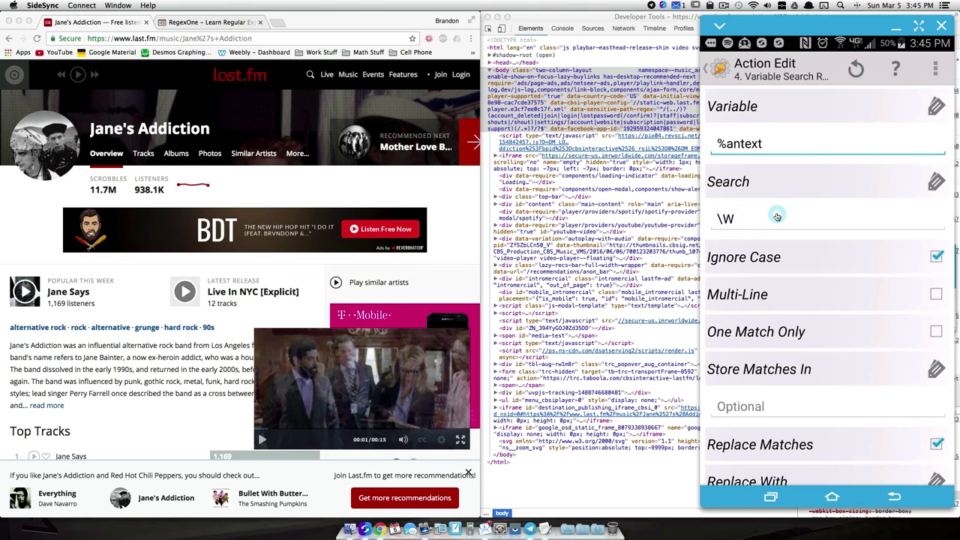
scroll(862, 264, "down", 3)
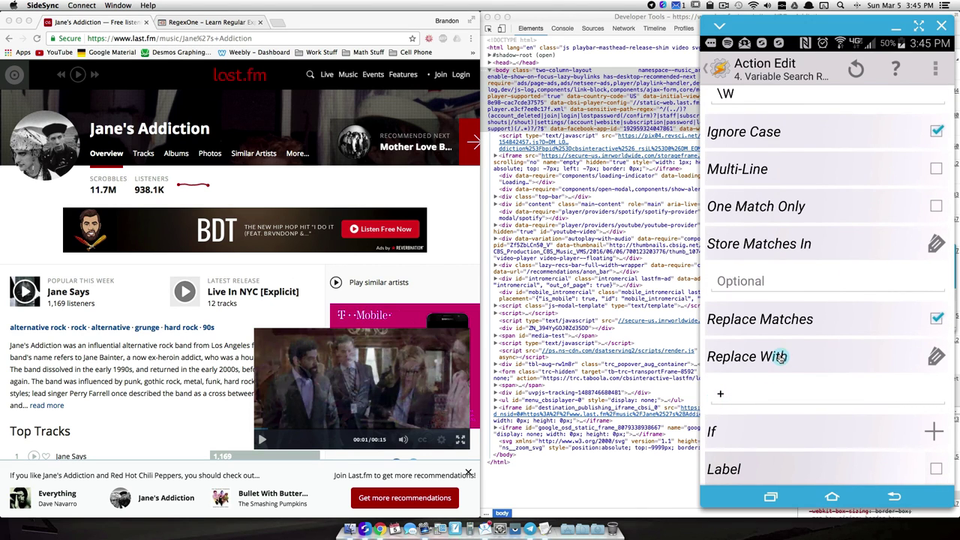
scroll(780, 357, "up", 3)
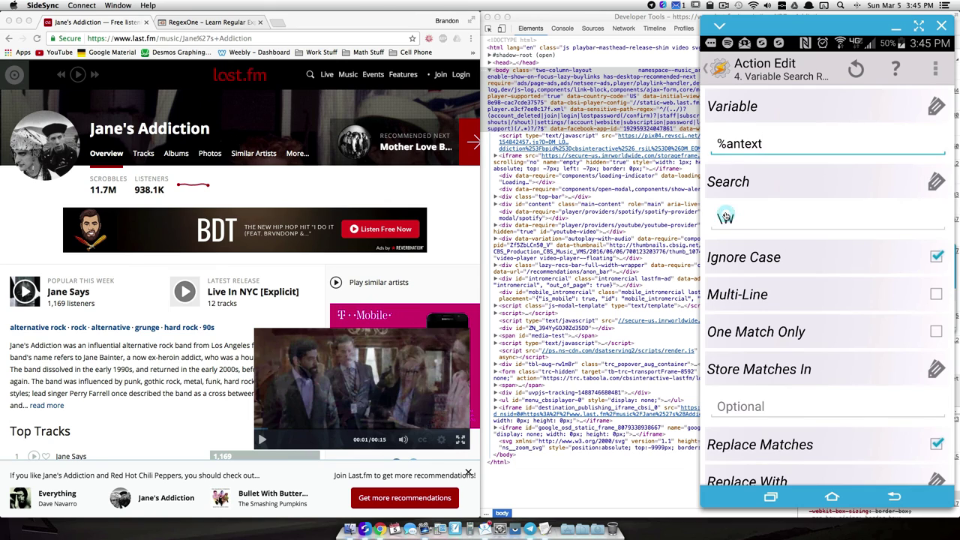
scroll(772, 267, "down", 3)
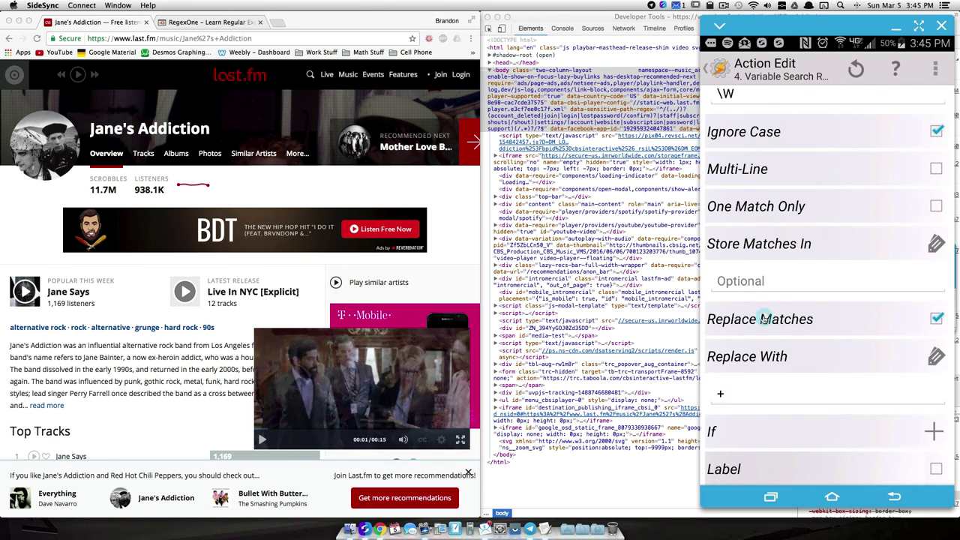
left_click(721, 75)
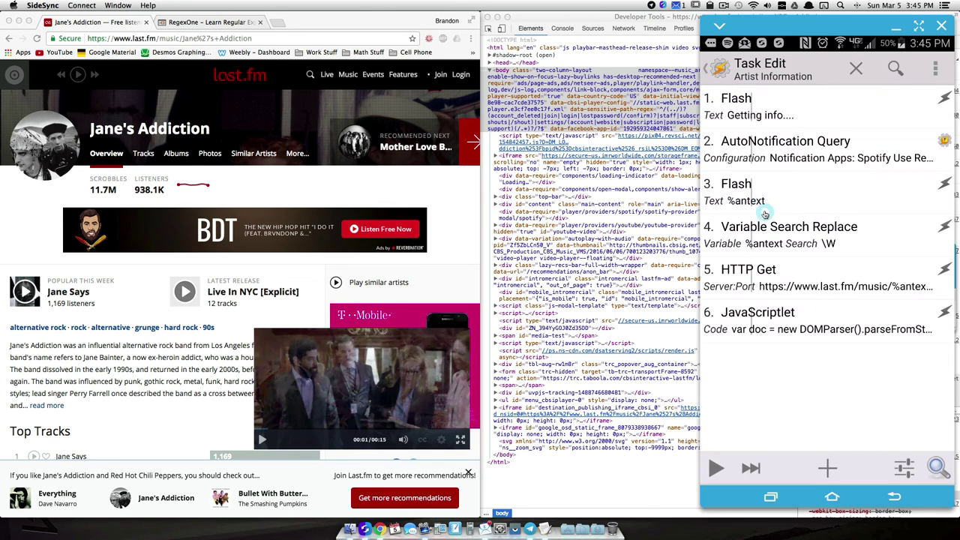
- Move Flash below Variable Search Replace and run the task, flashing Red+Hot+Chili+Peppers
left_click_drag(731, 189, 754, 240)
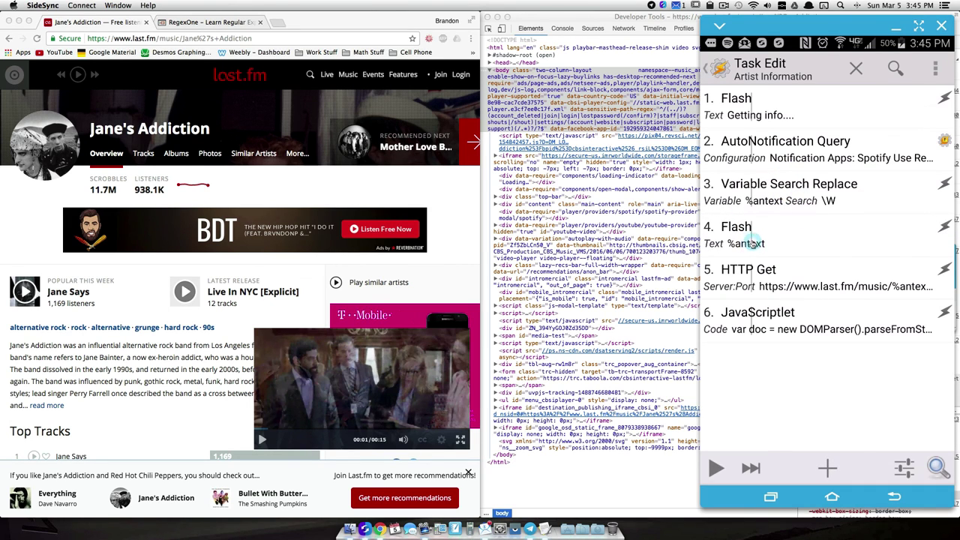
left_click(712, 468)
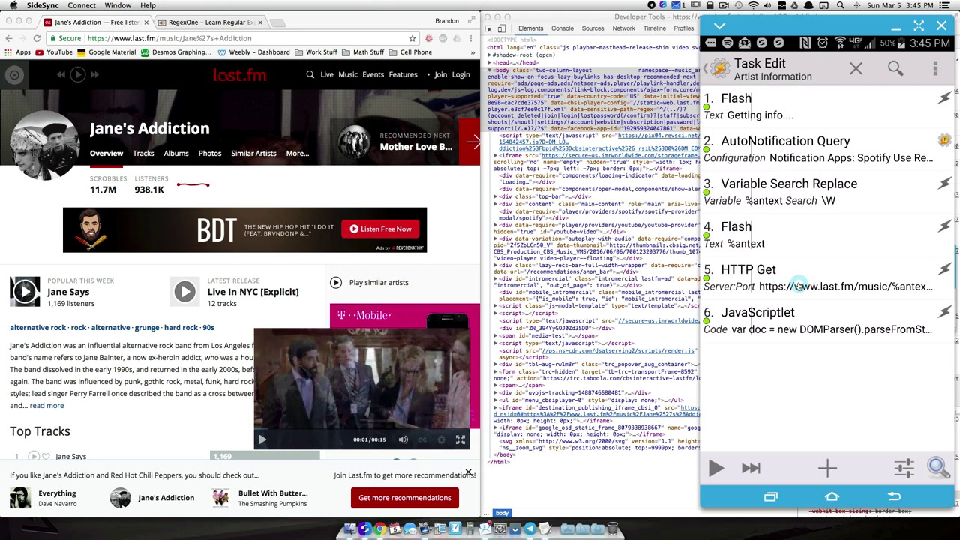
- Open the HTTP Get action and check the https prefix of Chrome's last.fm address
left_click(846, 290)
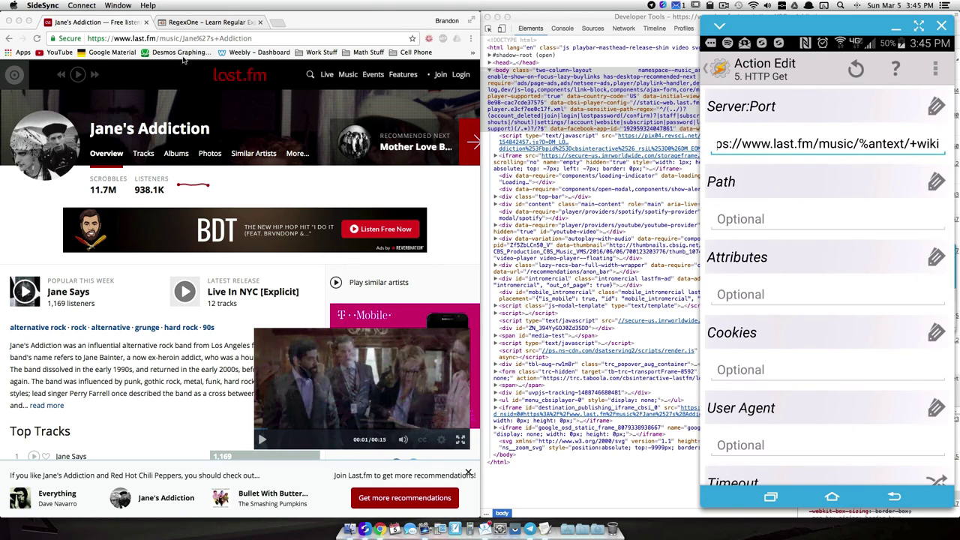
left_click(261, 37)
left_click_drag(88, 38, 107, 39)
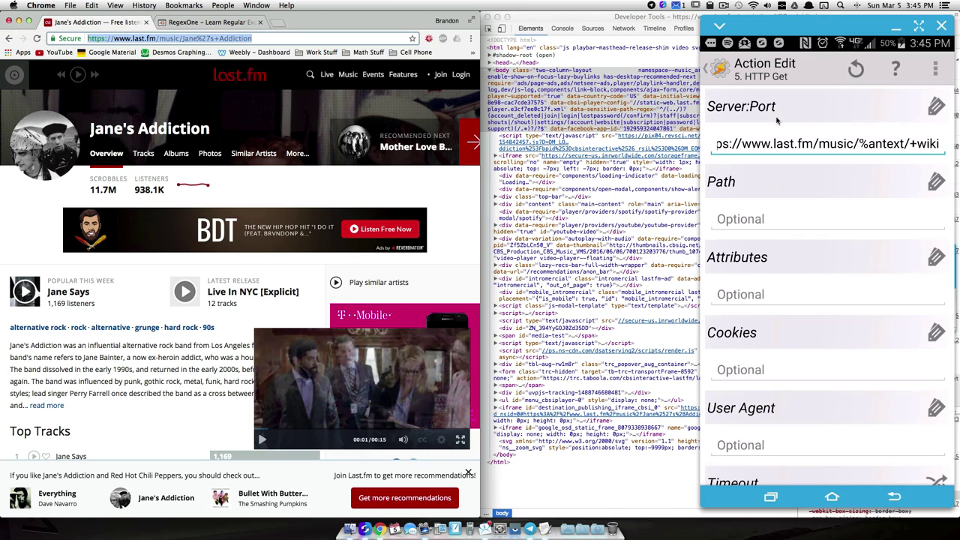
left_click(759, 149)
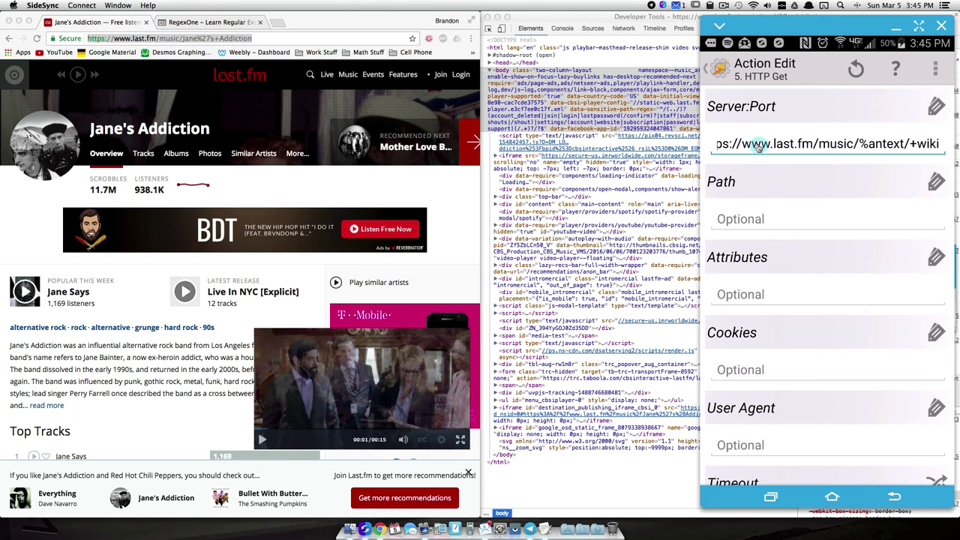
left_click(759, 149)
key("Home")
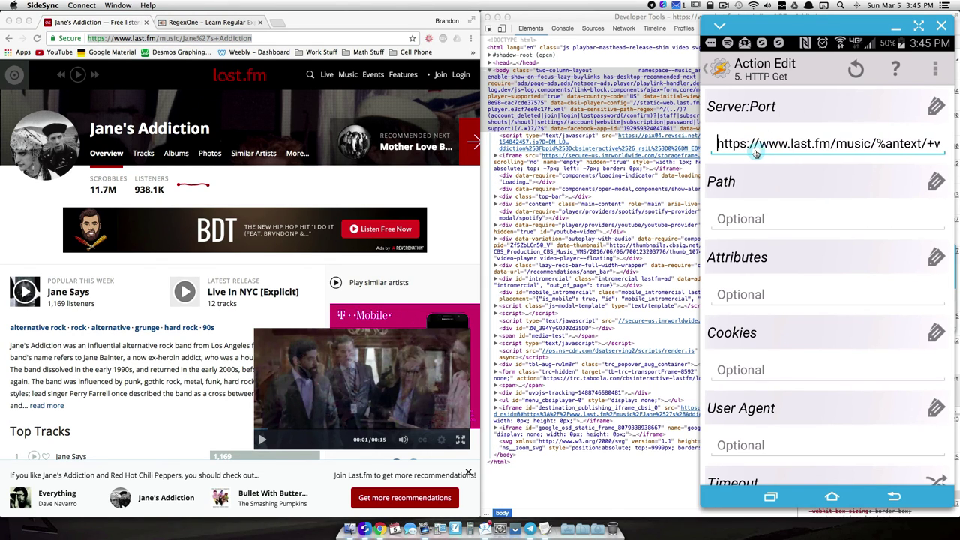
left_click(798, 150)
key("Right")
key("Left")
key("Left")
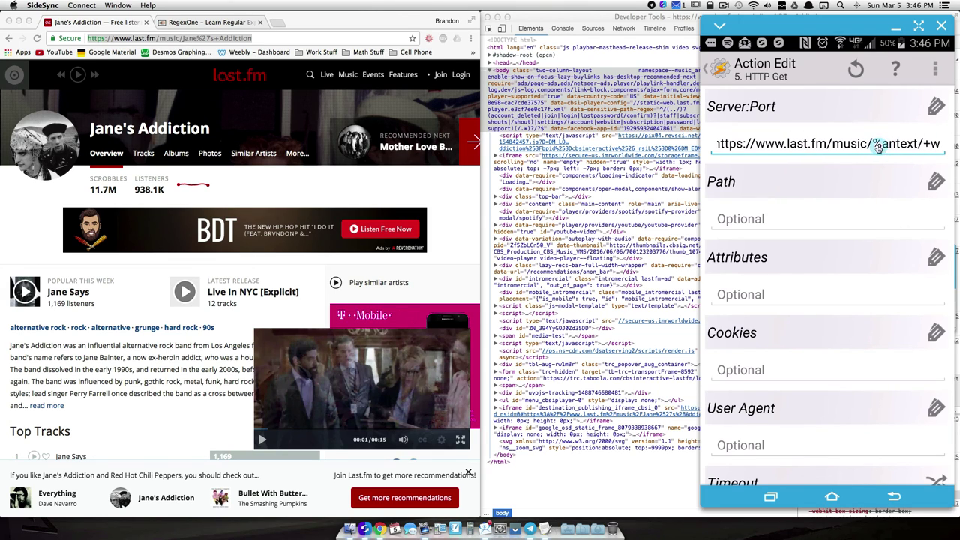
left_click(922, 147)
type("iki")
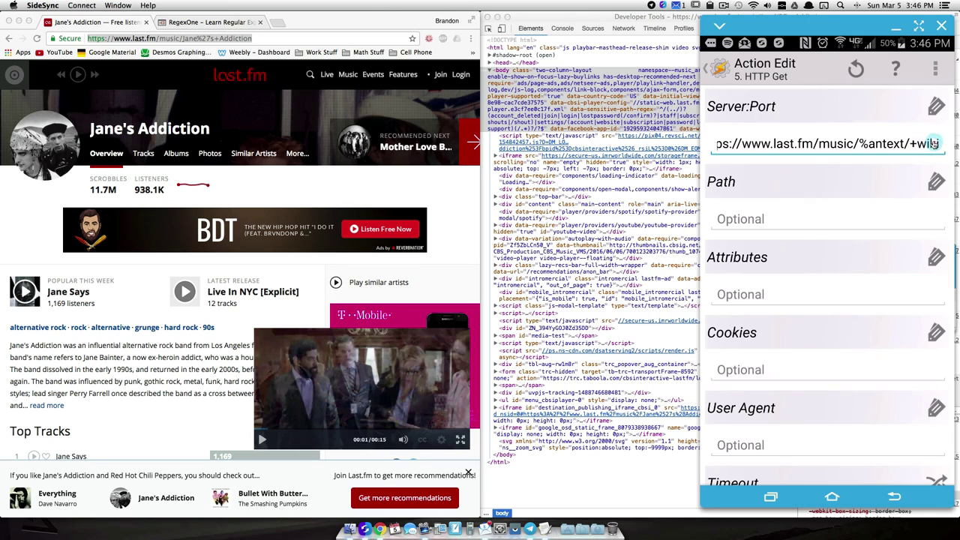
left_click(264, 44)
left_click_drag(267, 38, 173, 38)
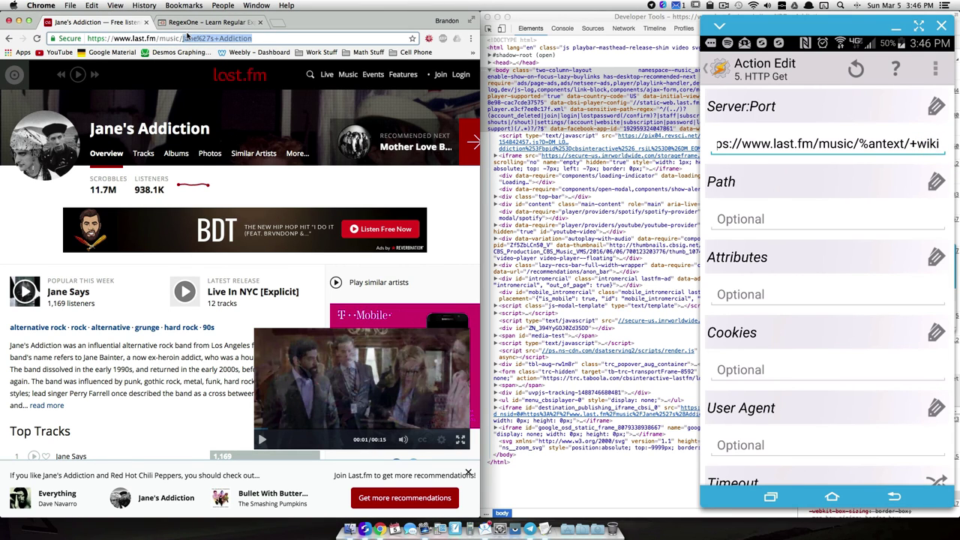
- Open the Red Hot Chili Peppers +wiki page from the 'red' suggestion and scroll its biography
type("red")
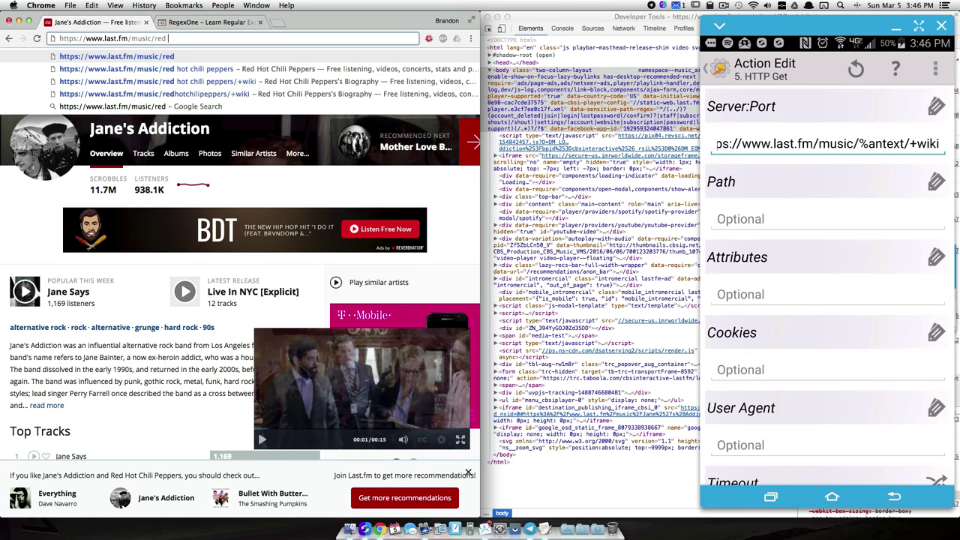
key("Down")
key("Down")
key("Return")
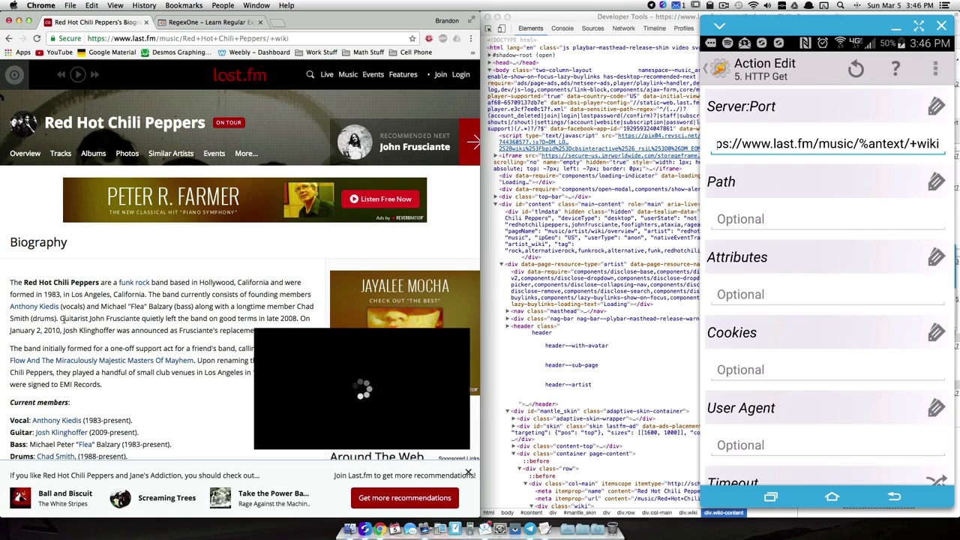
scroll(300, 435, "down", 3)
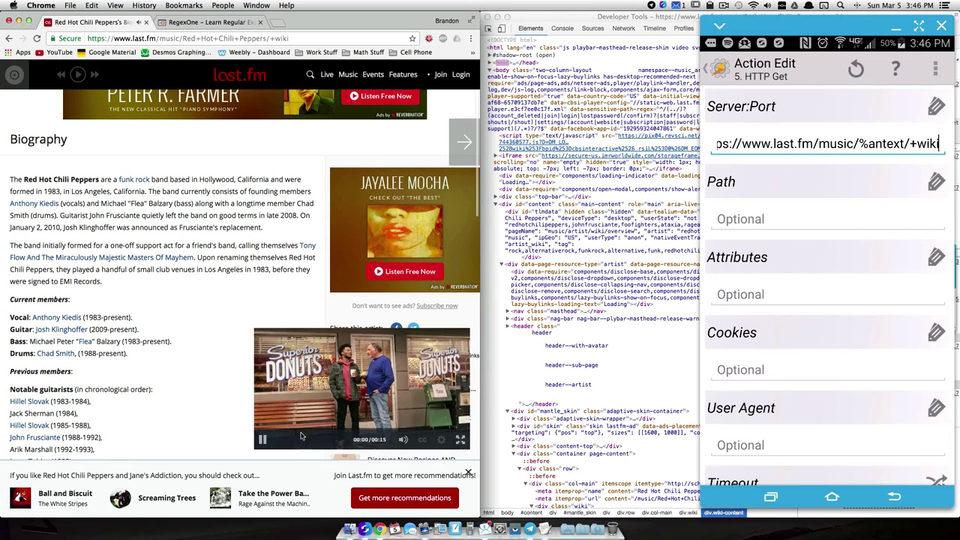
left_click(262, 439)
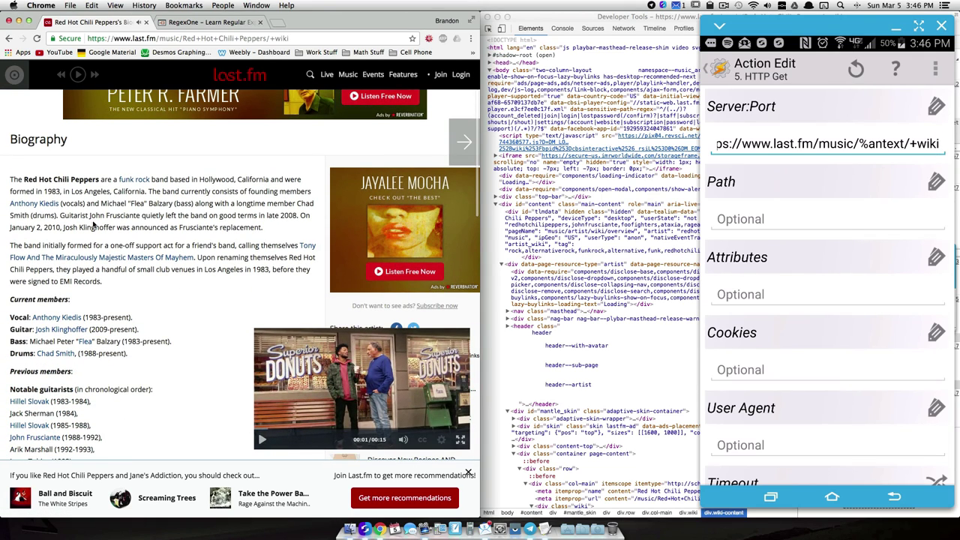
scroll(88, 221, "down", 10)
scroll(88, 221, "up", 10)
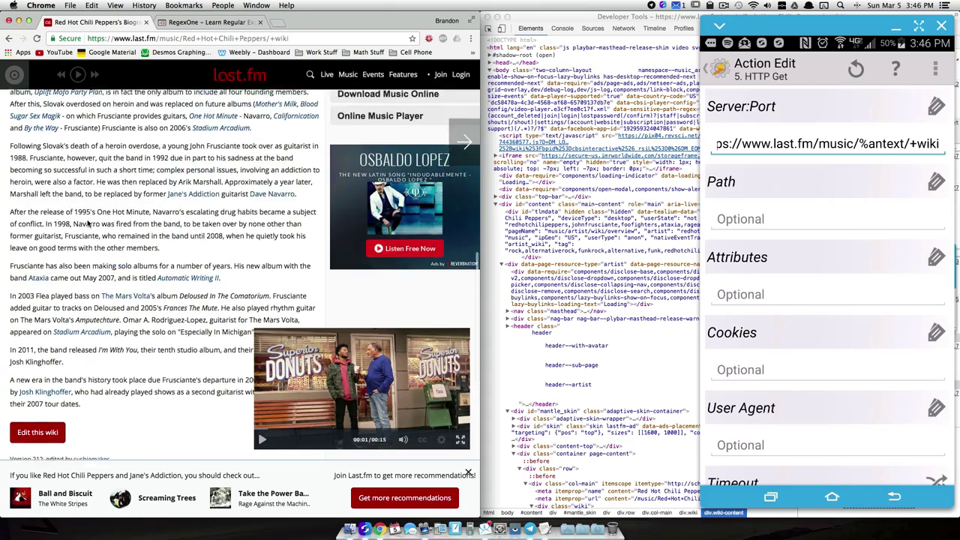
scroll(89, 224, "up", 2)
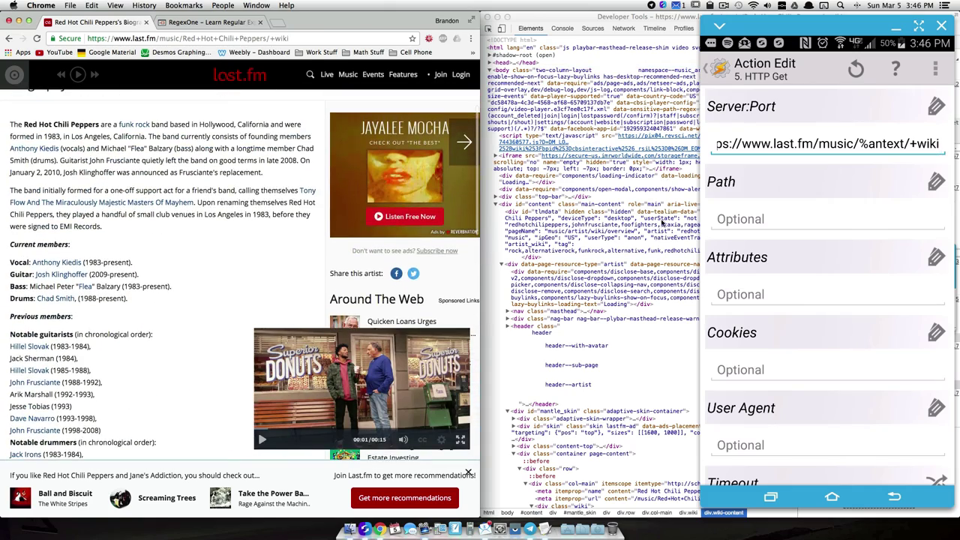
scroll(68, 216, "up", 1)
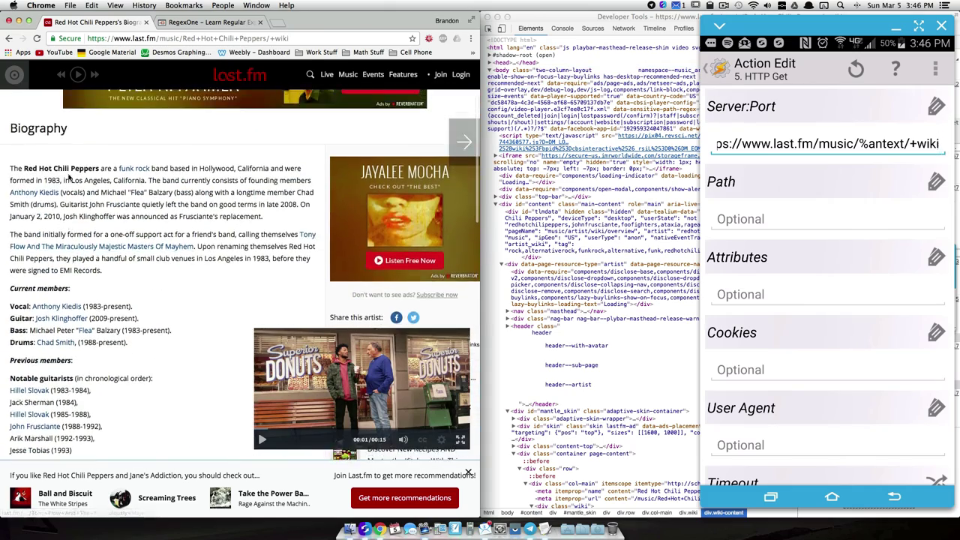
- Return Tasker to the task's action list and re-read the biography's opening phrase
left_click(721, 69)
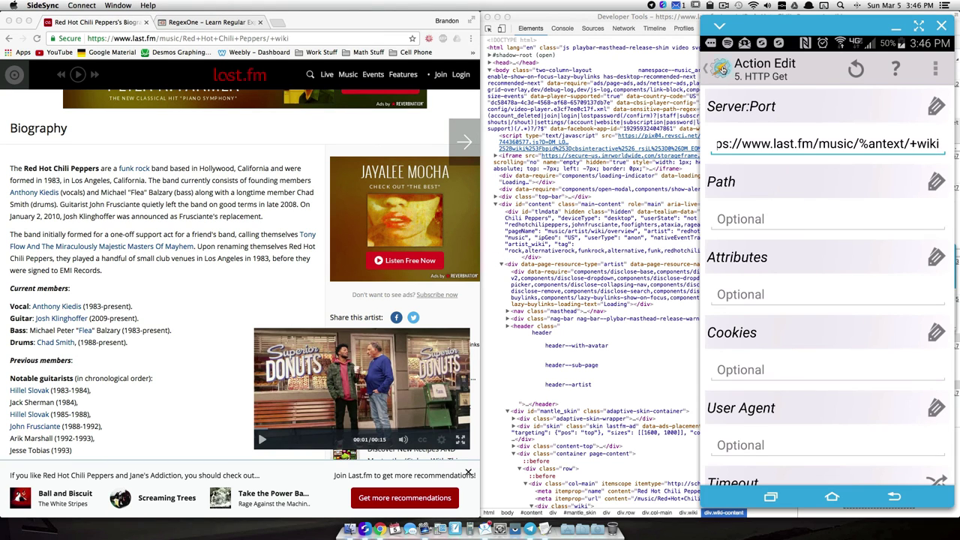
left_click(722, 69)
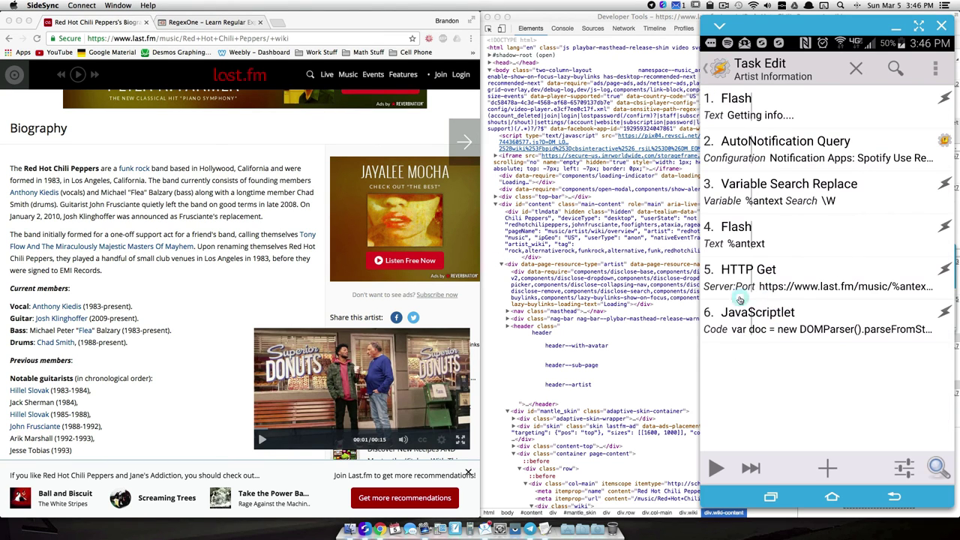
scroll(80, 207, "down", 1)
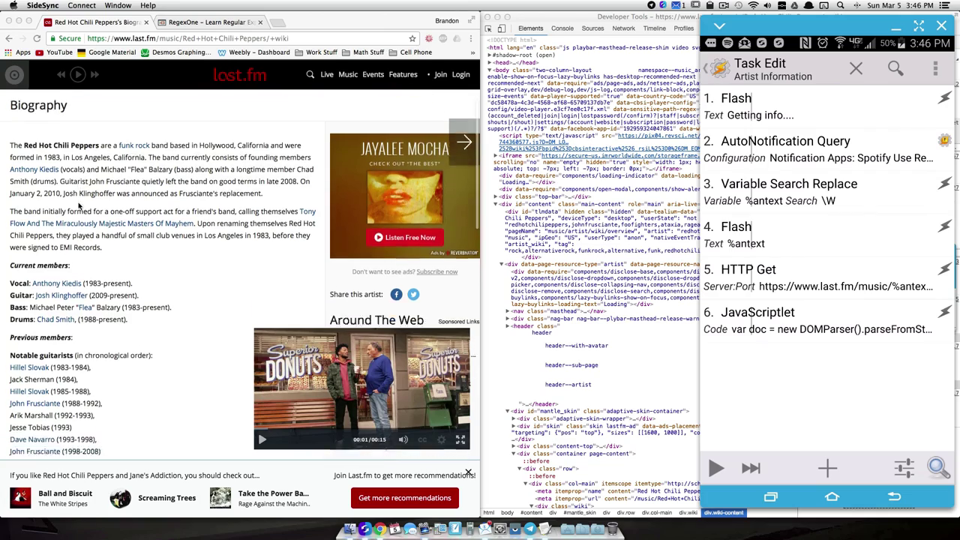
scroll(79, 207, "down", 10)
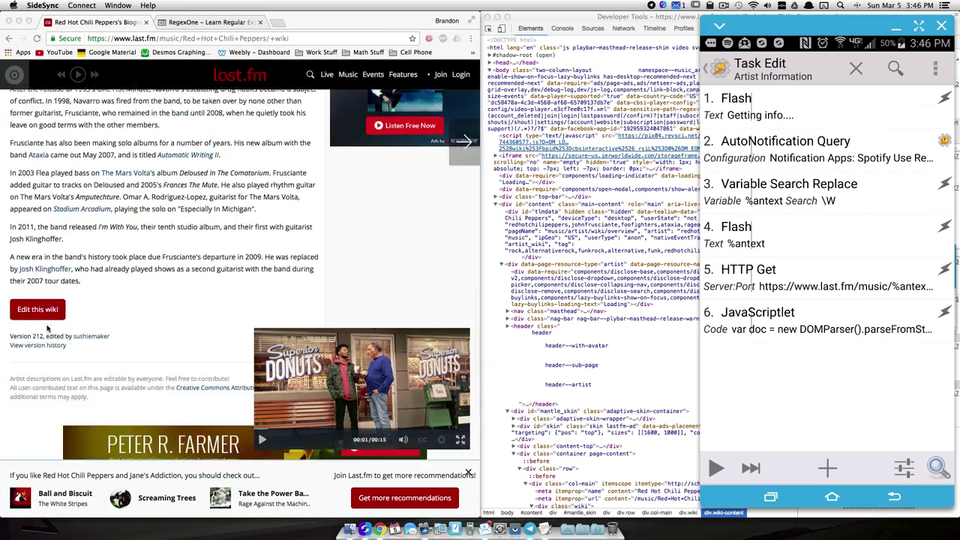
scroll(46, 327, "up", 5)
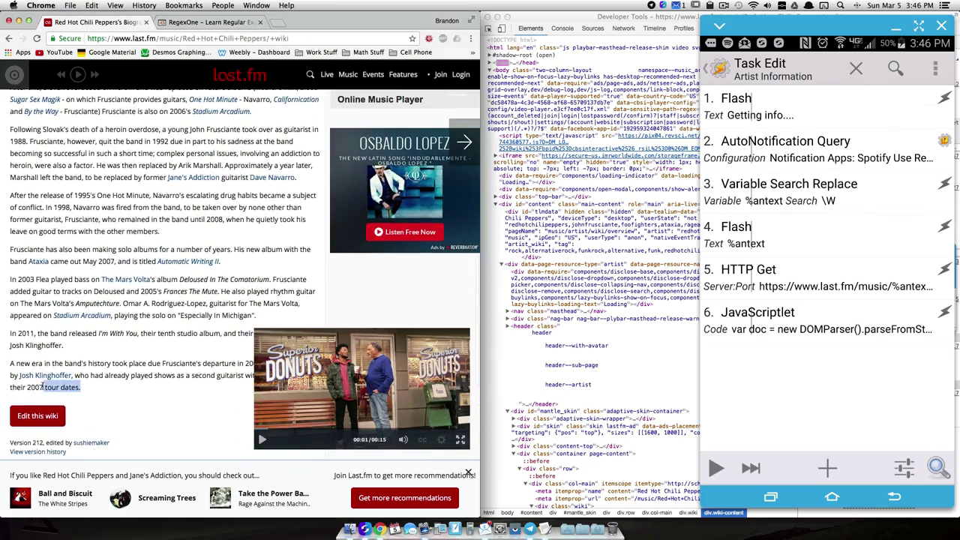
scroll(34, 381, "up", 10)
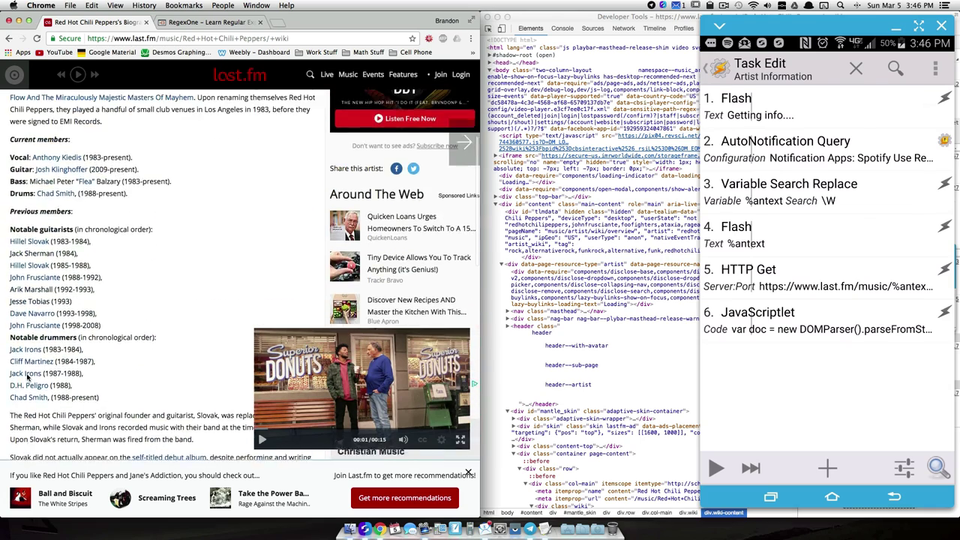
scroll(28, 377, "up", 5)
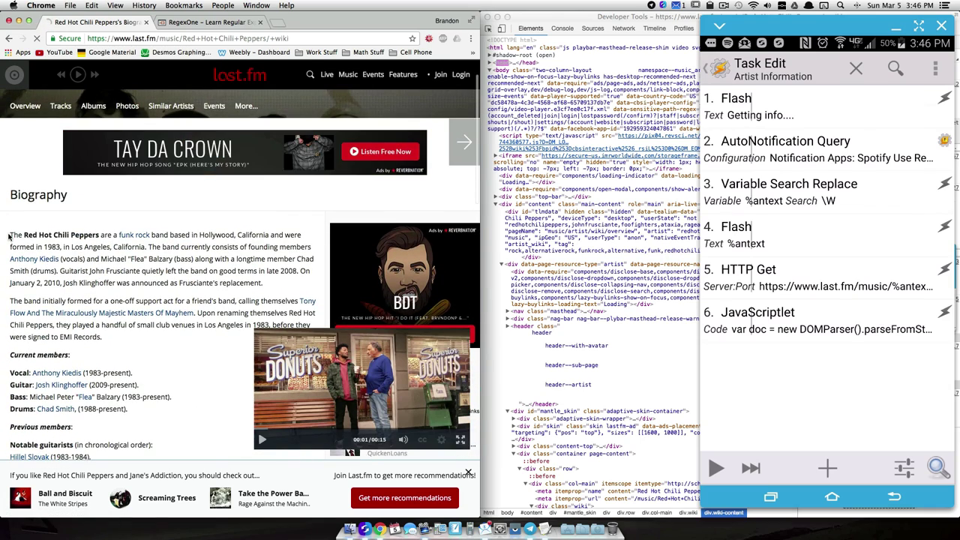
left_click_drag(9, 236, 192, 235)
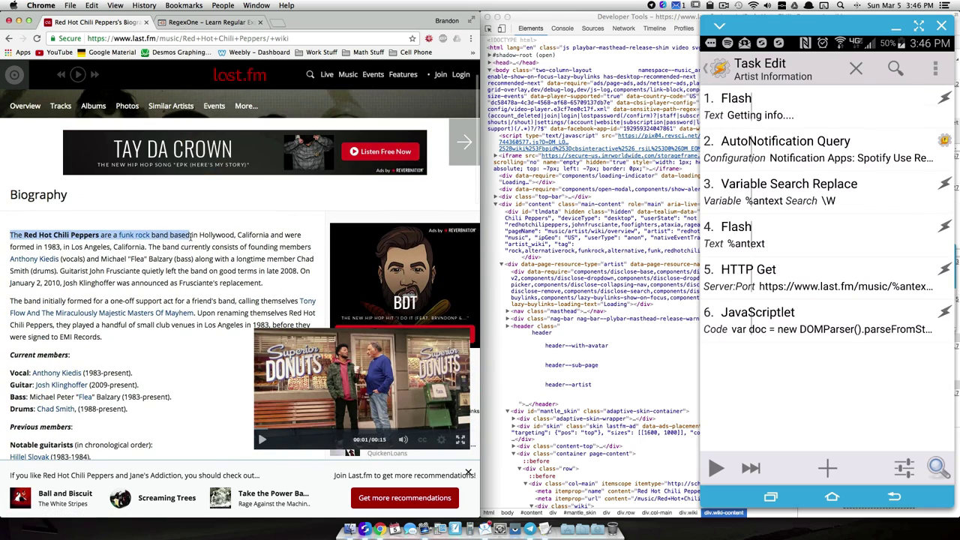
left_click(112, 266)
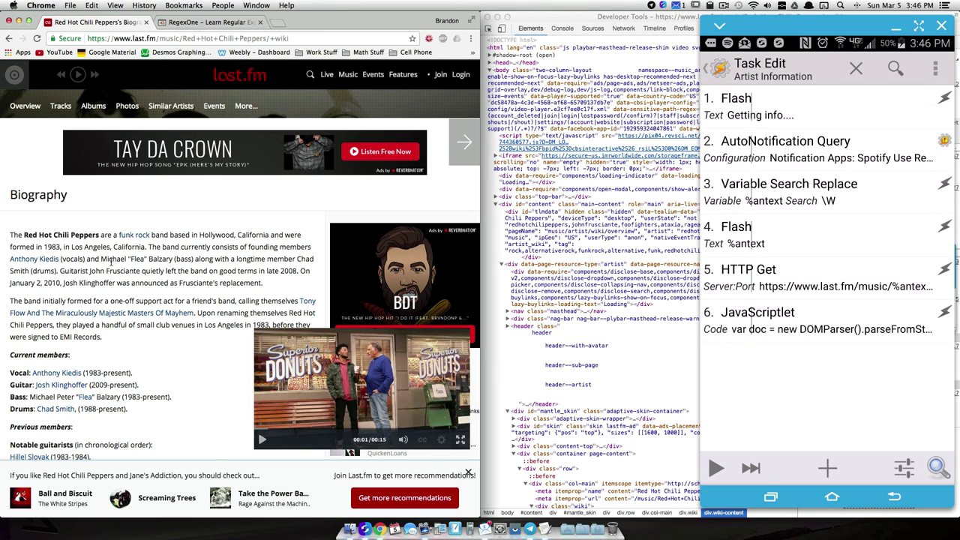
- Inspect the biography text in Chrome DevTools, settling on the Elements panel
right_click(113, 260)
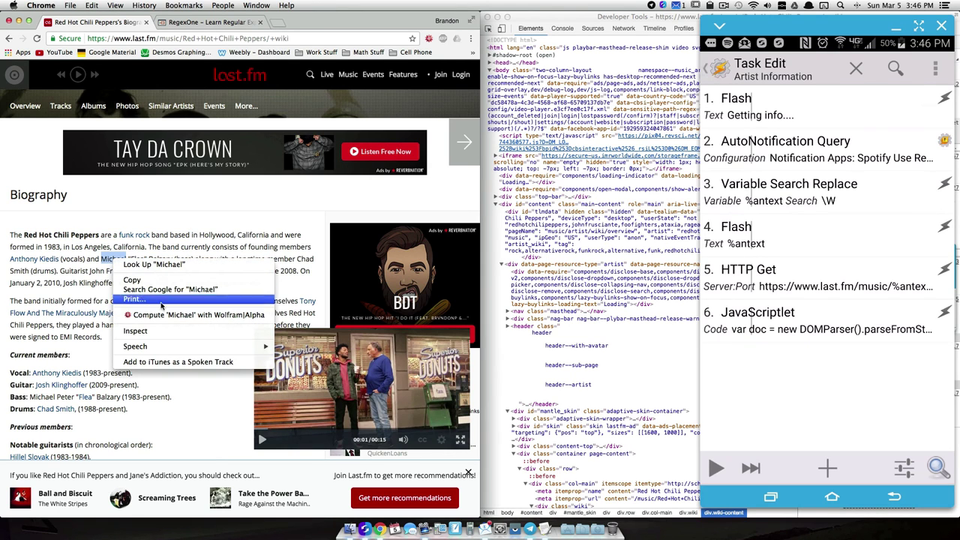
left_click(149, 334)
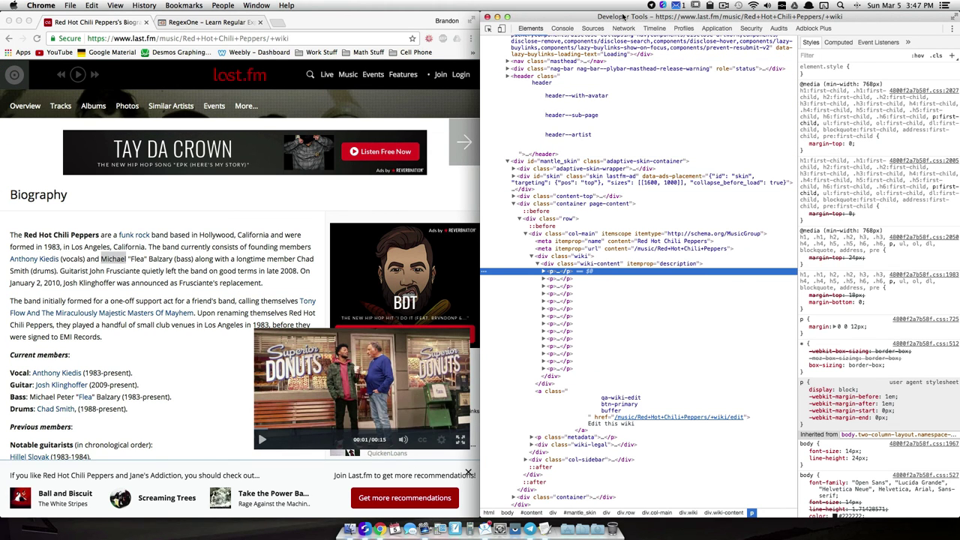
left_click(562, 29)
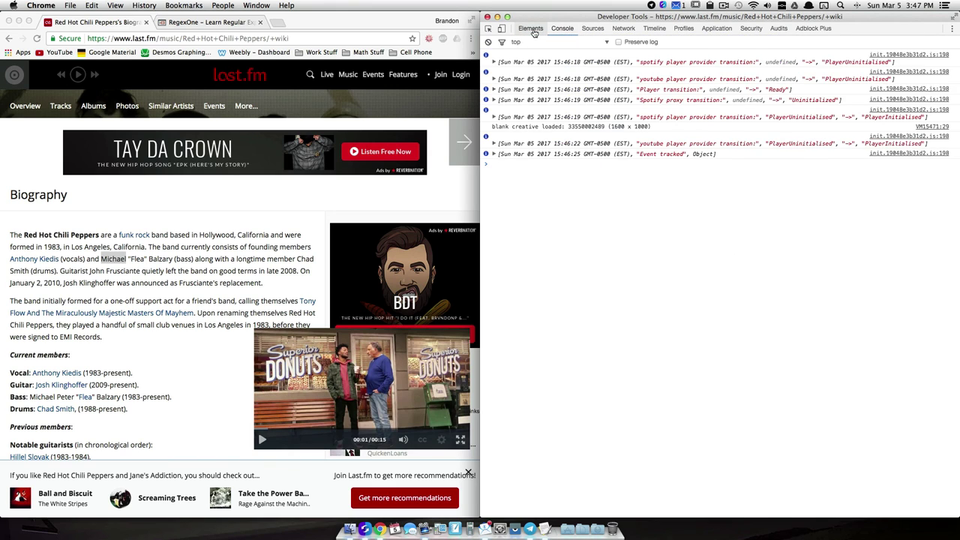
left_click(532, 30)
left_click(561, 28)
left_click(541, 30)
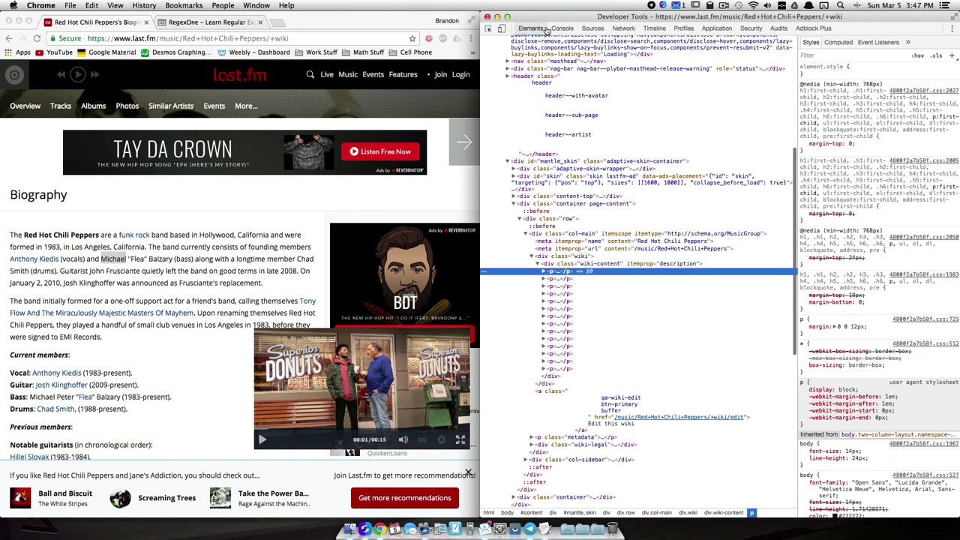
left_click(562, 28)
left_click(531, 28)
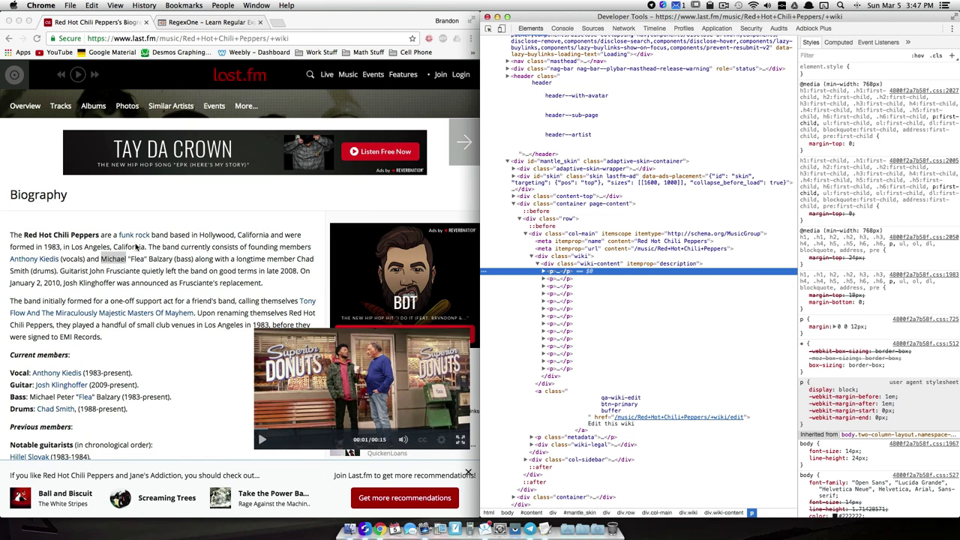
scroll(138, 246, "down", 10)
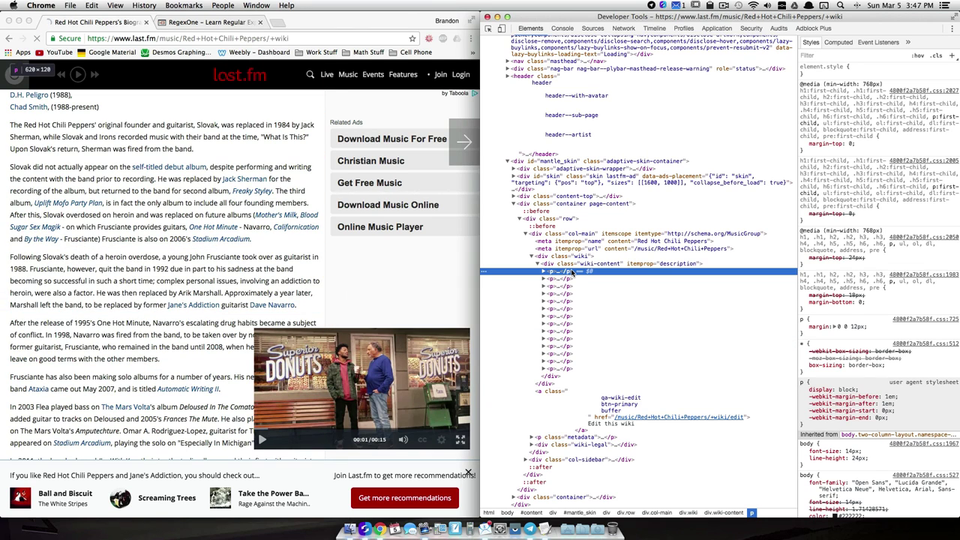
- Select the wiki-content class name on the biography's div, then move to the Console
left_click(594, 266)
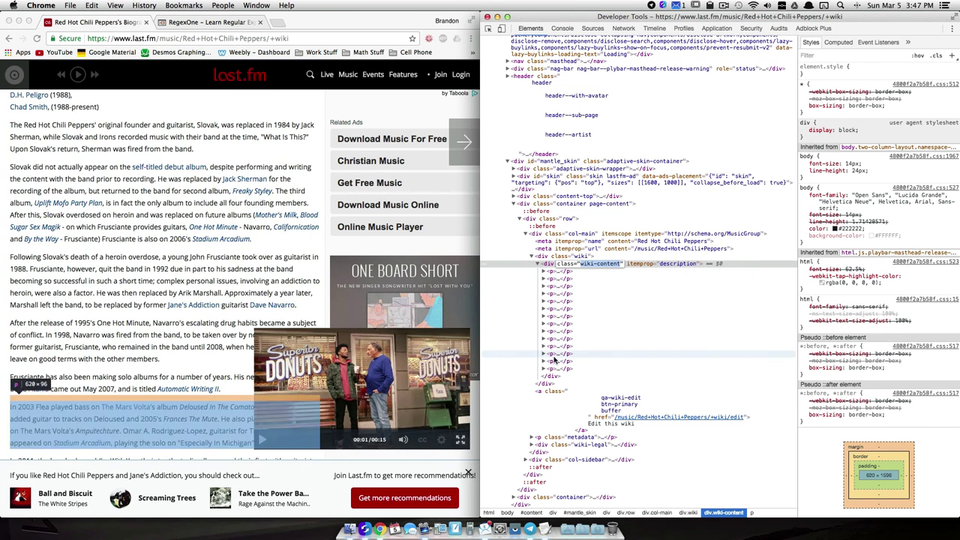
triple_click(597, 267)
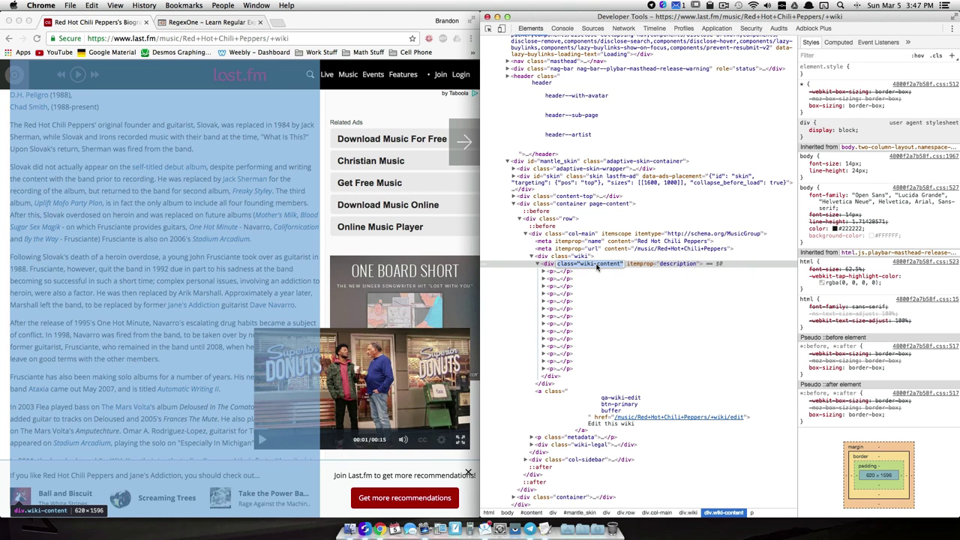
double_click(588, 267)
triple_click(608, 267)
left_click(582, 267)
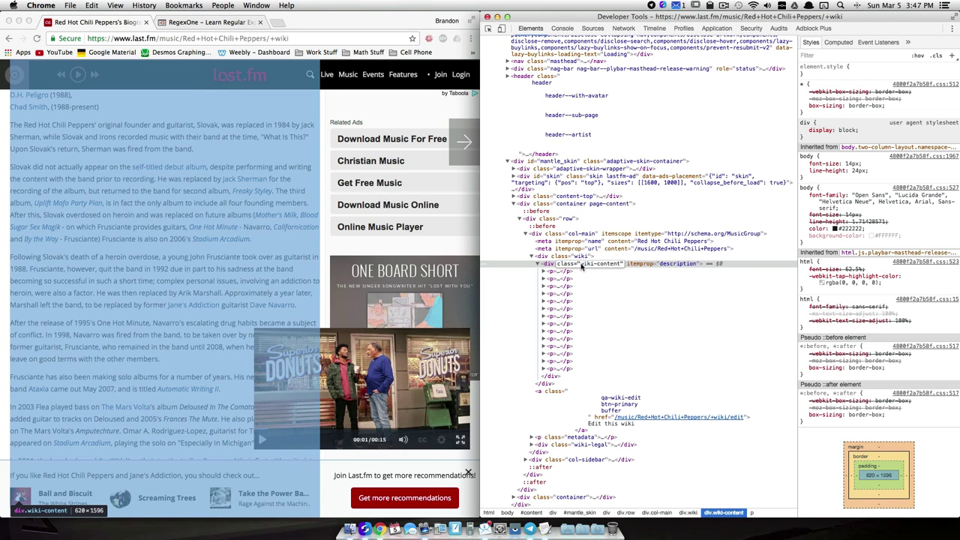
left_click_drag(582, 267, 617, 270)
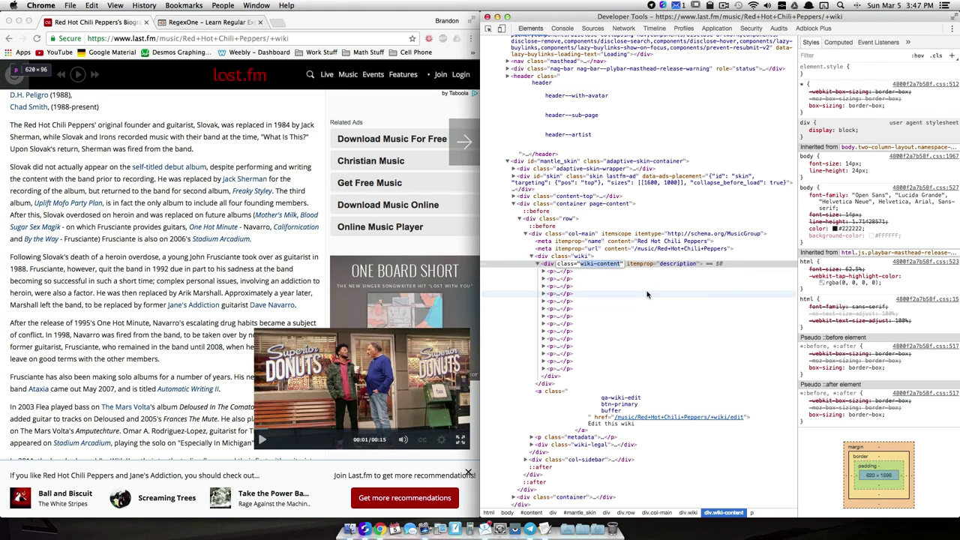
left_click(578, 266)
left_click_drag(579, 266, 625, 266)
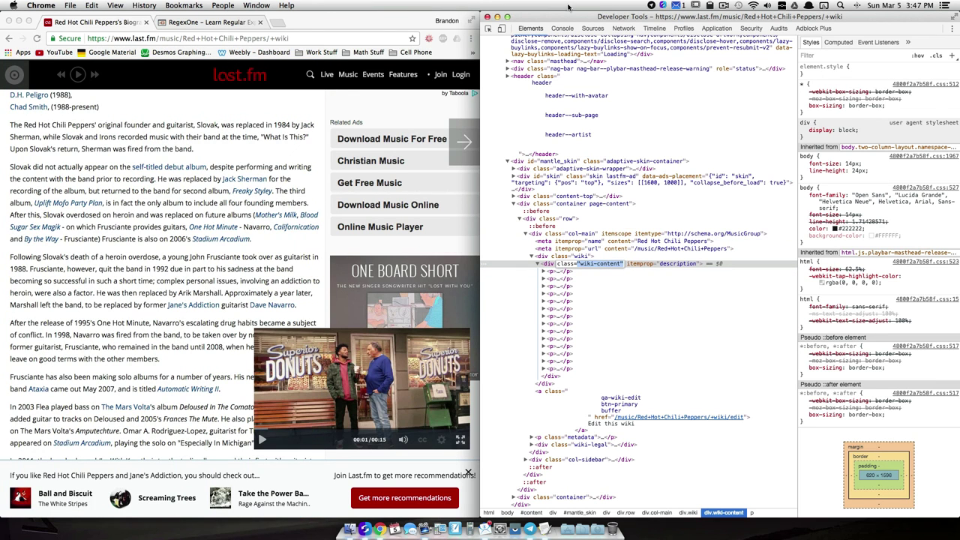
left_click(561, 28)
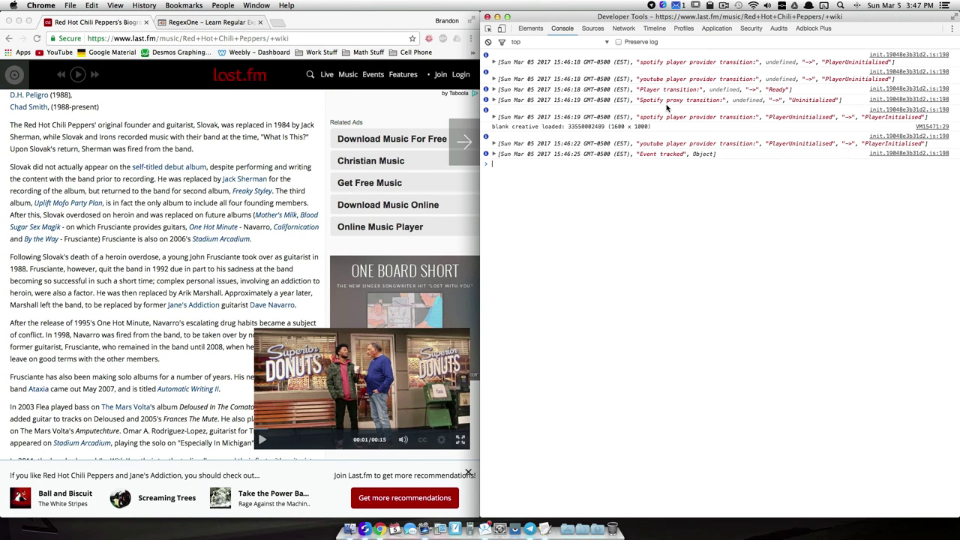
- Clear the console and run doc=document
left_click(489, 42)
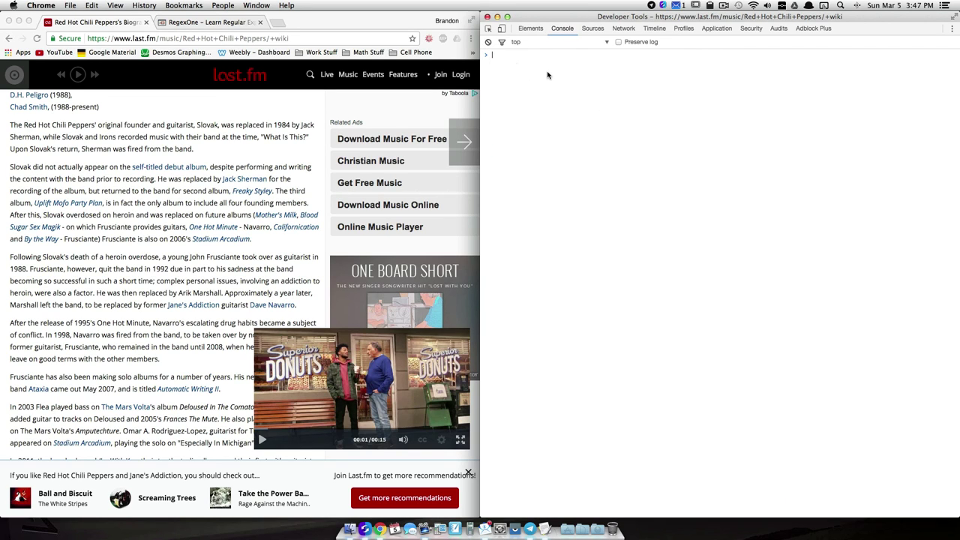
type("doc")
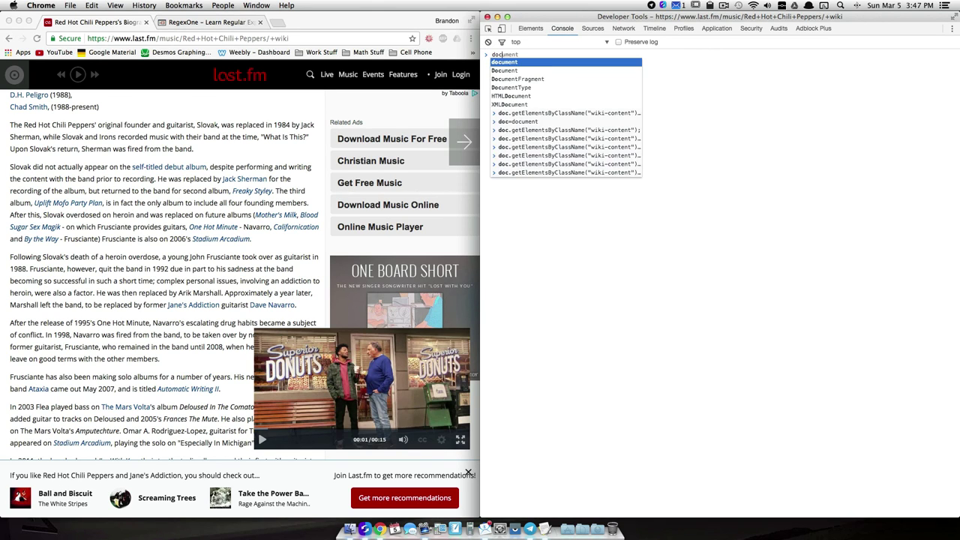
type("=docu")
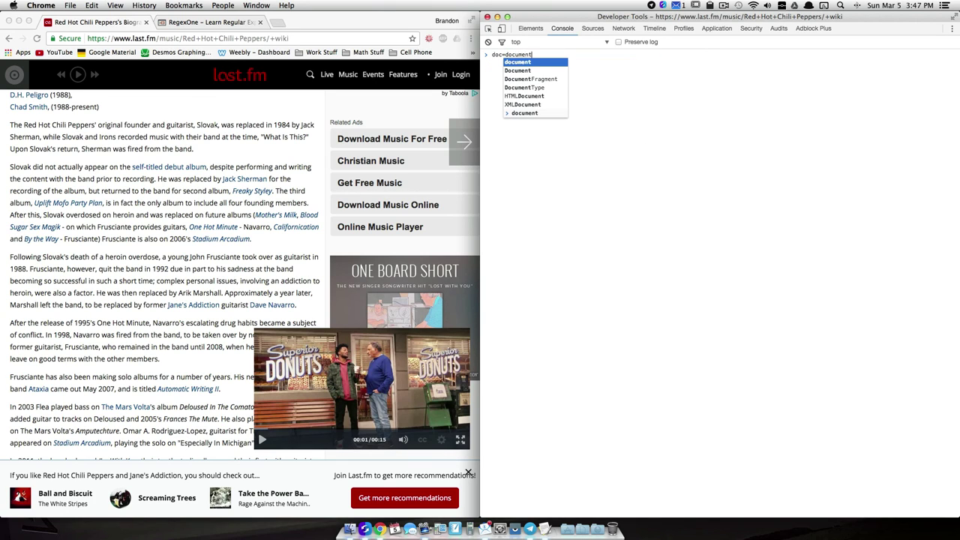
type("ment")
key("Return")
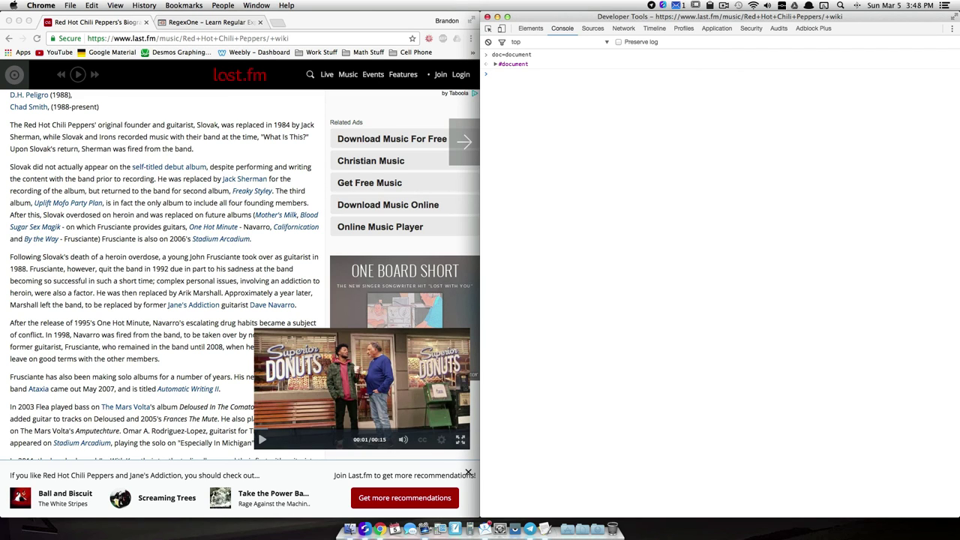
- Run doc.getElementsByClassName("wiki-content") and view the returned div.wiki-content element
type("doc")
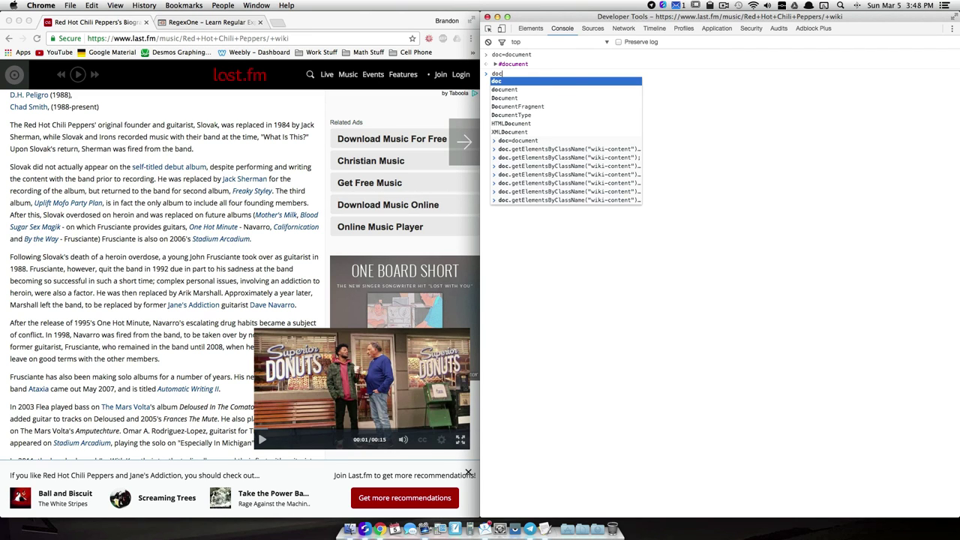
type(".getEleme")
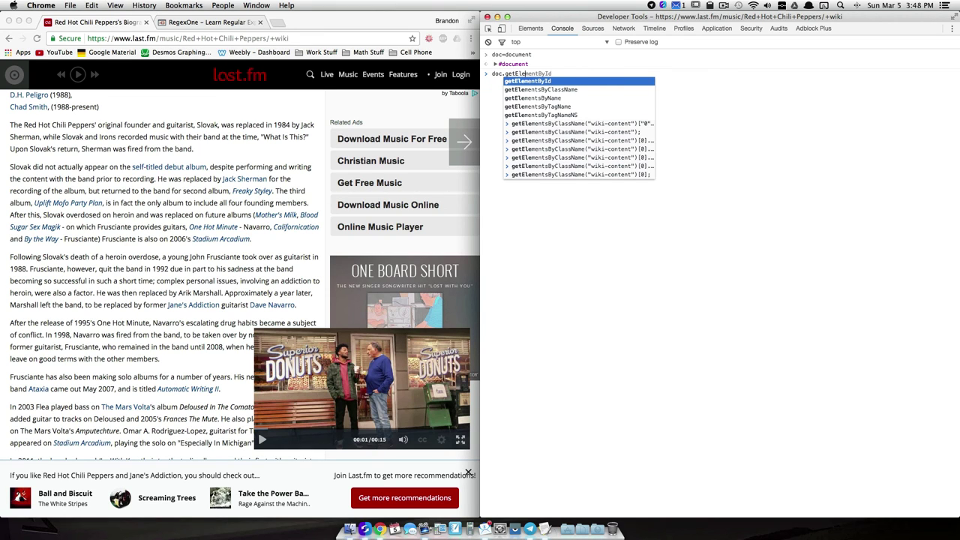
key("Down")
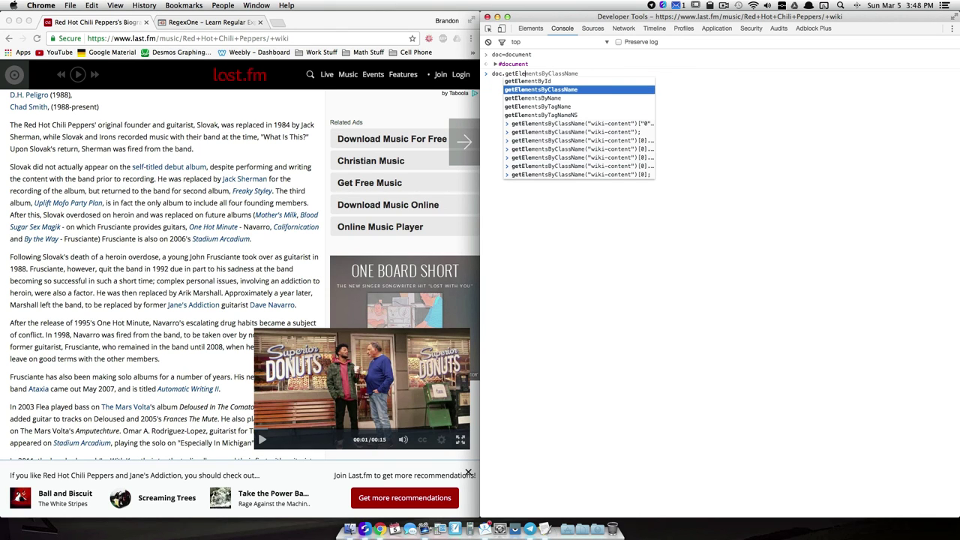
key("Tab")
type("(")
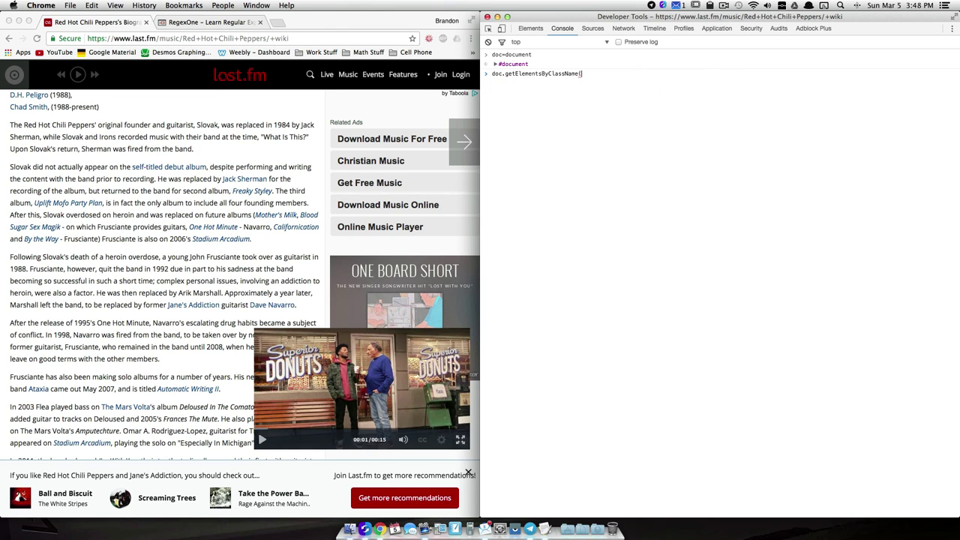
type("\"")
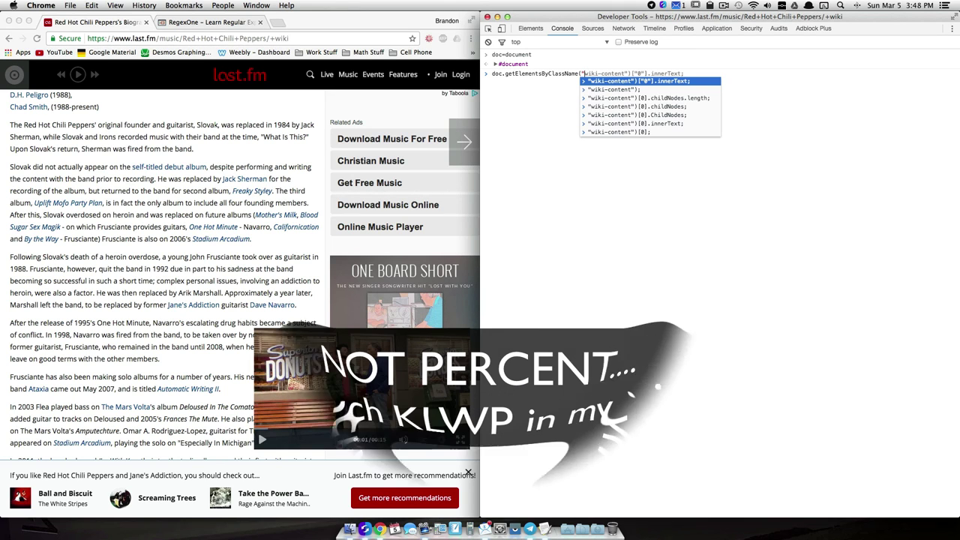
key("Down")
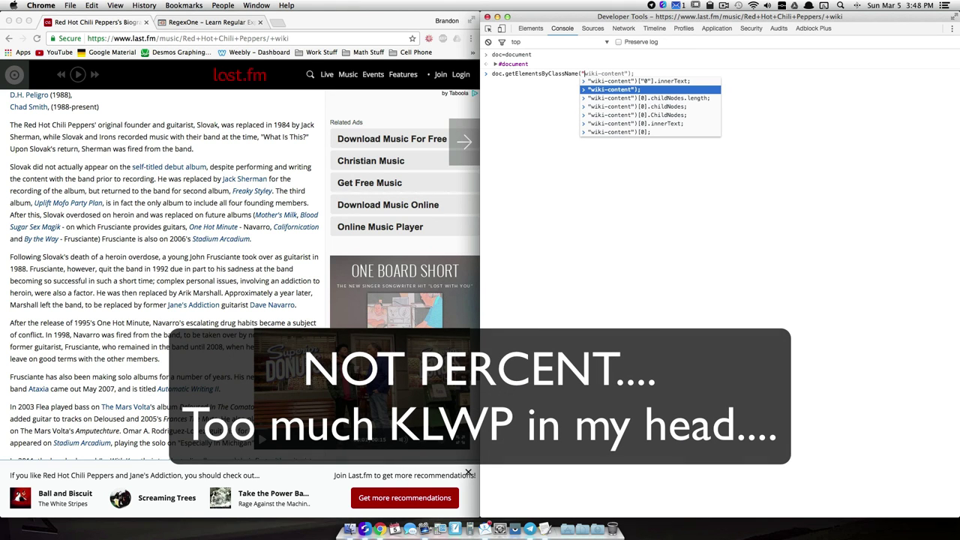
key("Tab")
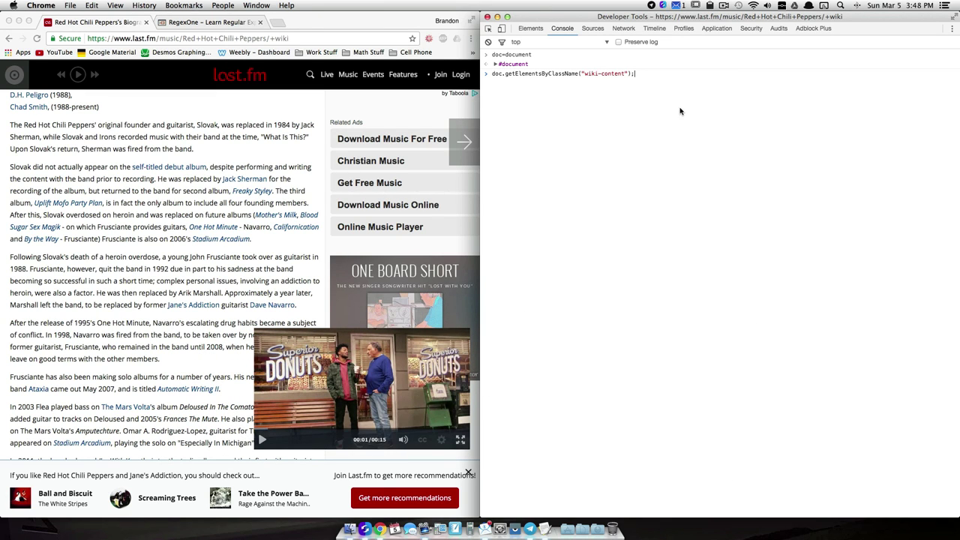
key("Return")
left_click(531, 27)
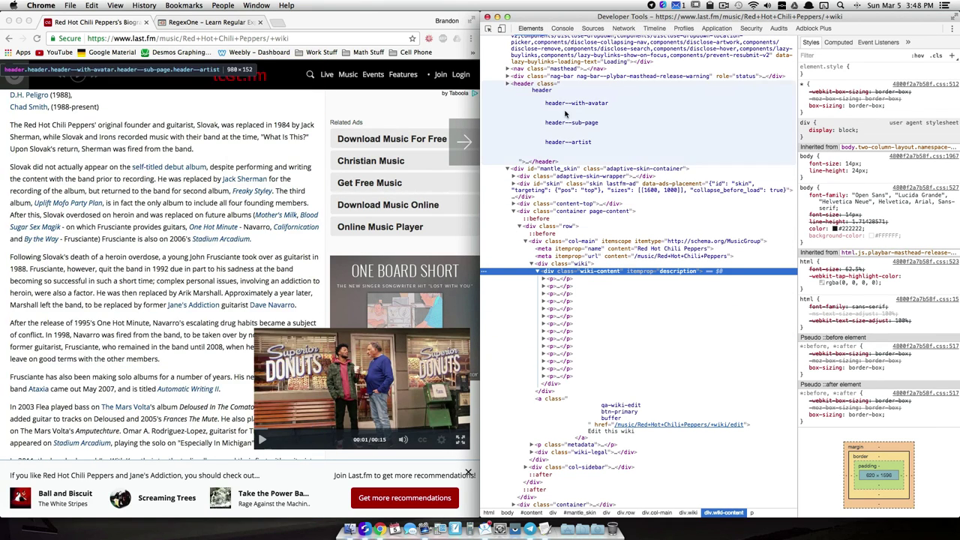
left_click(564, 29)
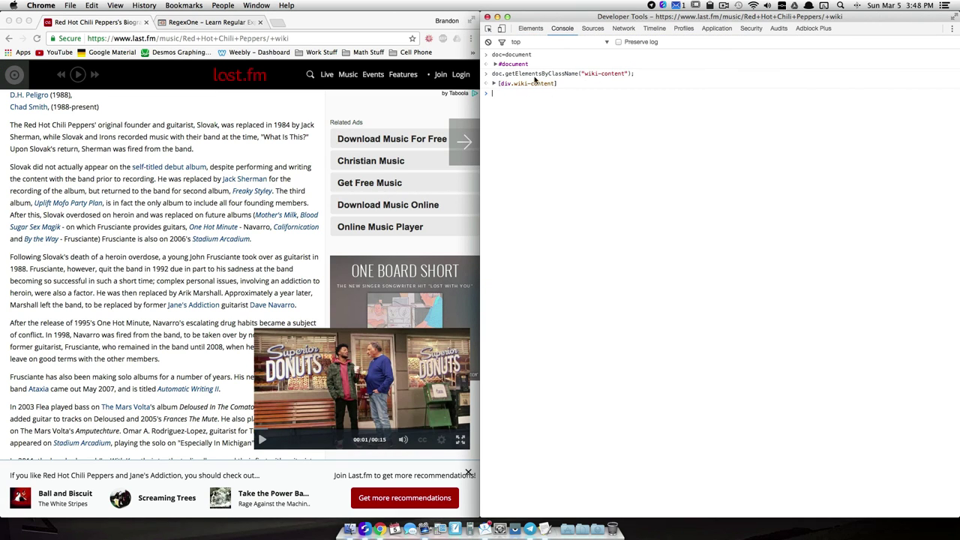
- Expand the returned div.wiki-content and browse its properties and child nodes
left_click(494, 92)
left_click(494, 83)
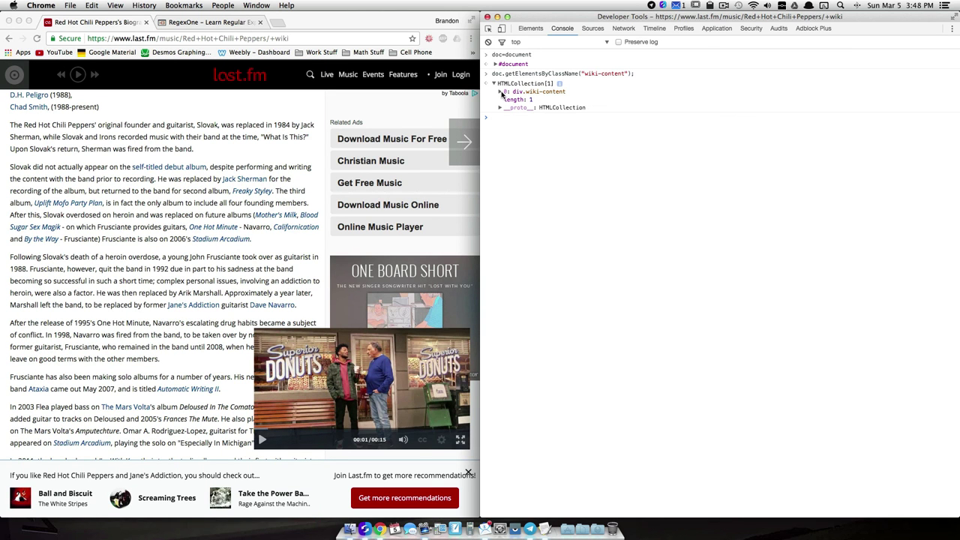
left_click(500, 91)
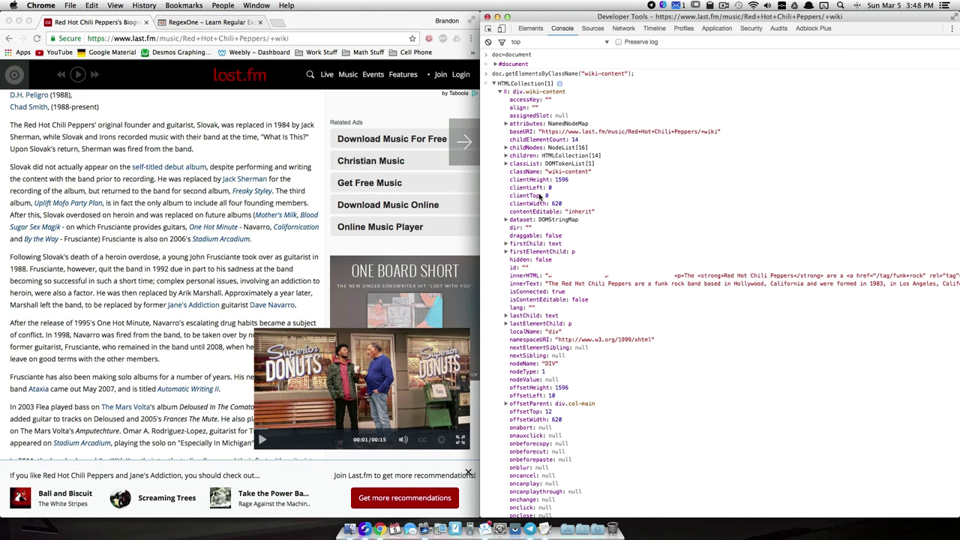
left_click(506, 148)
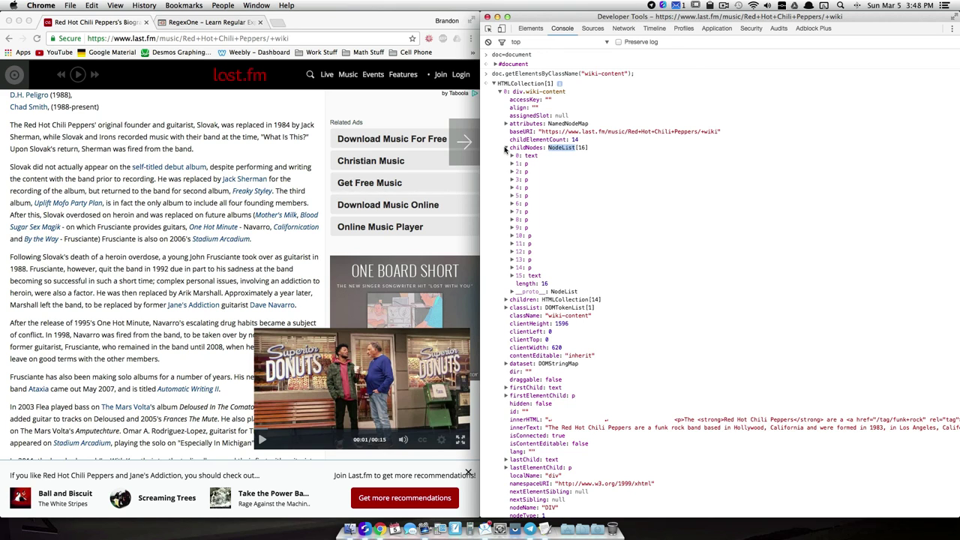
left_click(507, 147)
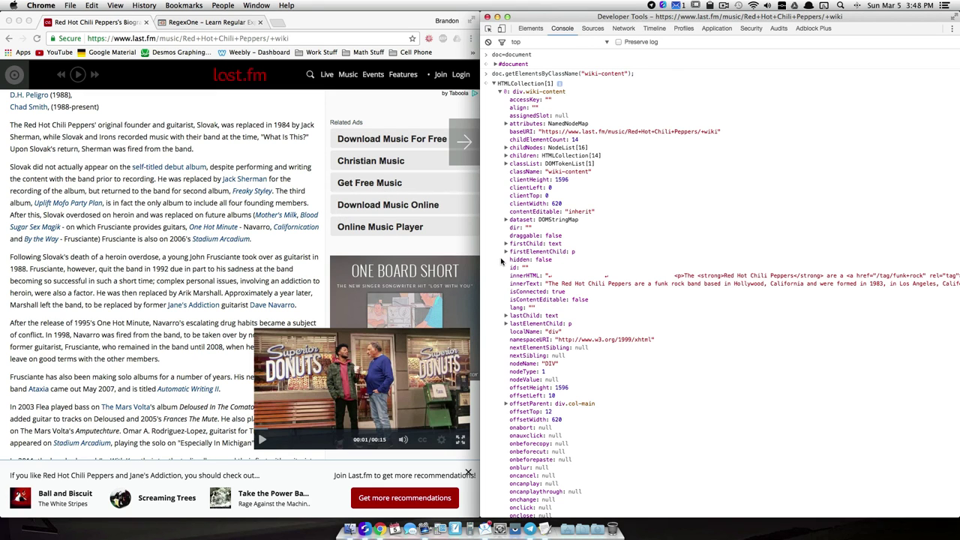
mouse_move(560, 288)
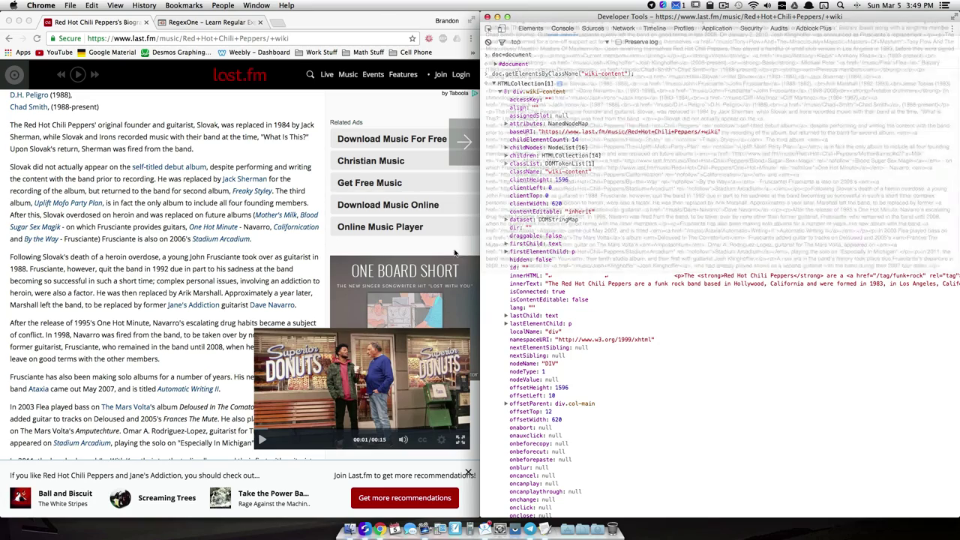
scroll(71, 272, "down", 5)
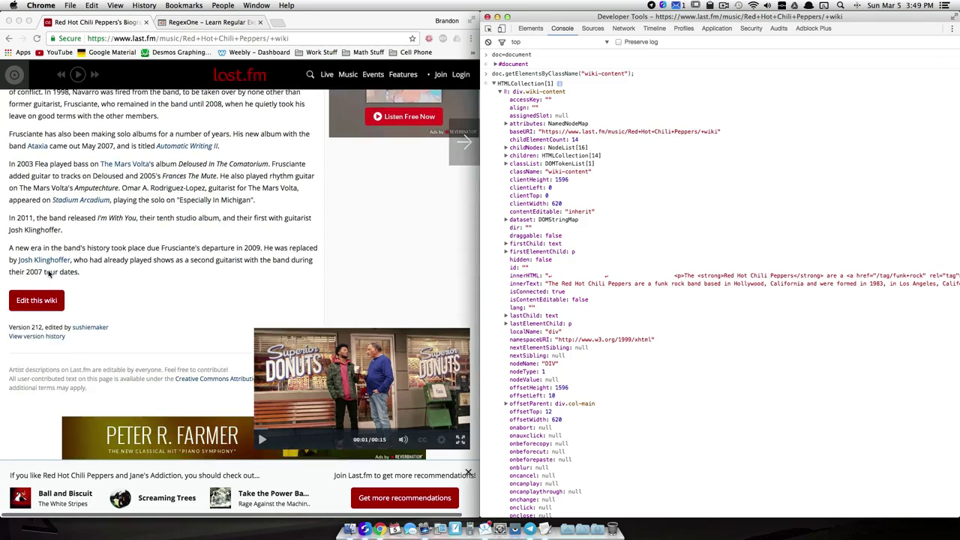
scroll(49, 273, "up", 10)
scroll(41, 205, "up", 4)
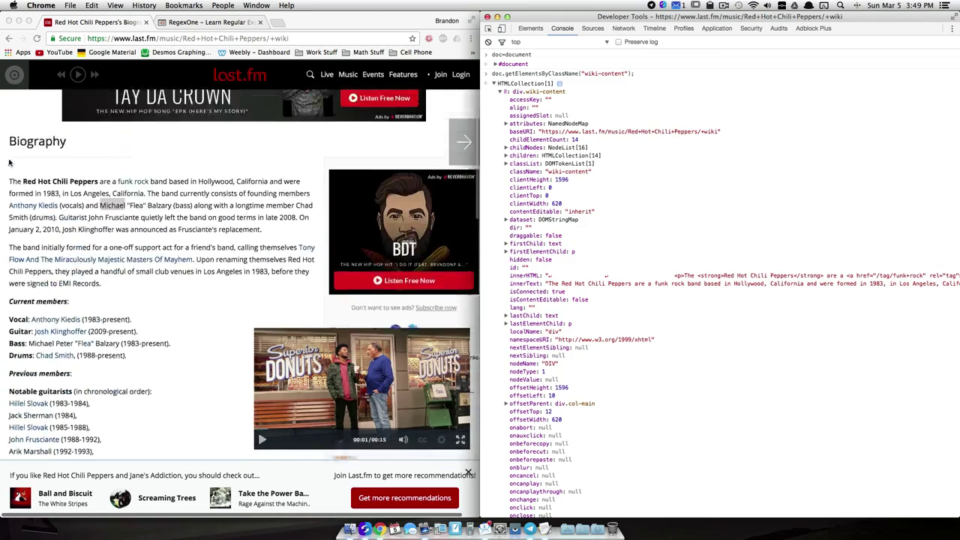
scroll(13, 187, "down", 7)
scroll(23, 199, "down", 5)
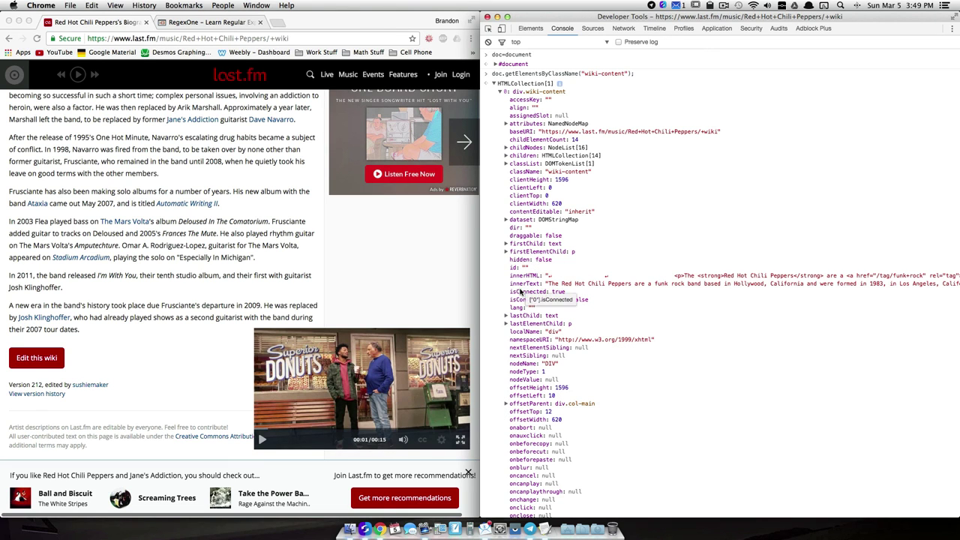
- Copy the innerText property path and collapse the query result
right_click(522, 285)
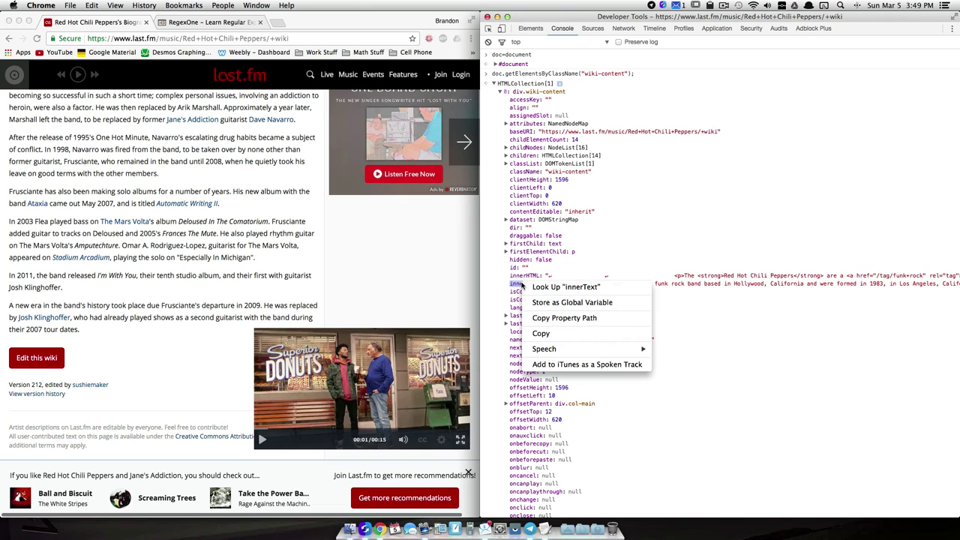
left_click(556, 320)
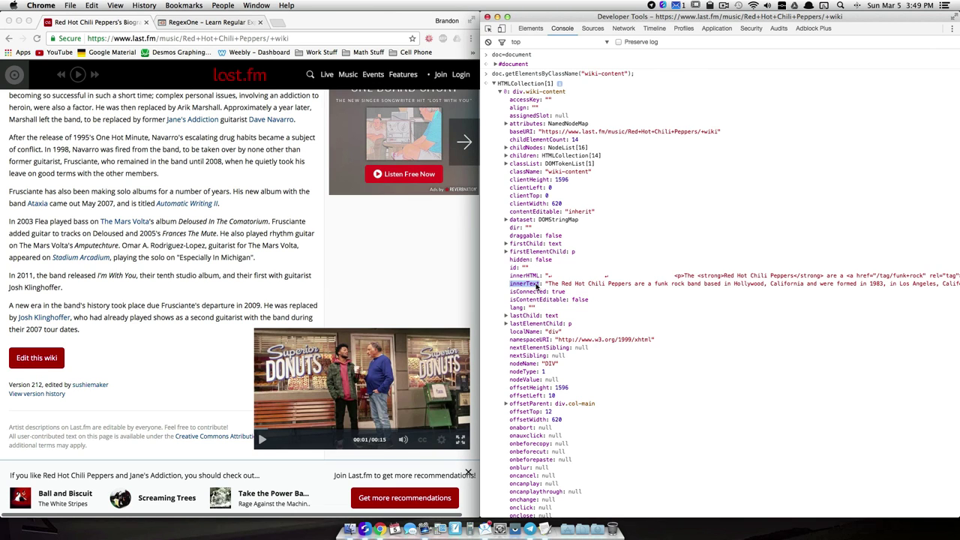
left_click(495, 84)
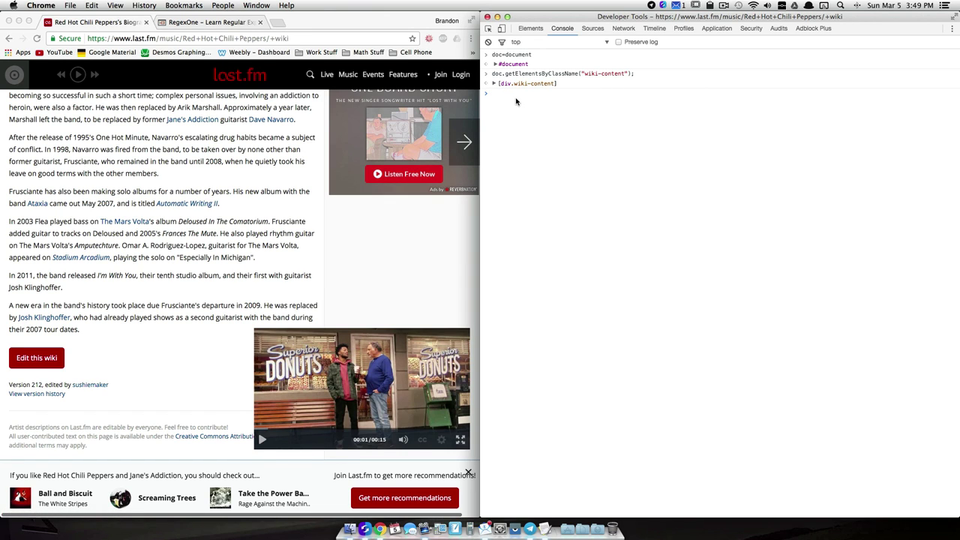
- Append the copied innerText path to the wiki-content query and run it
key("Up")
key("super+v")
left_click(646, 92)
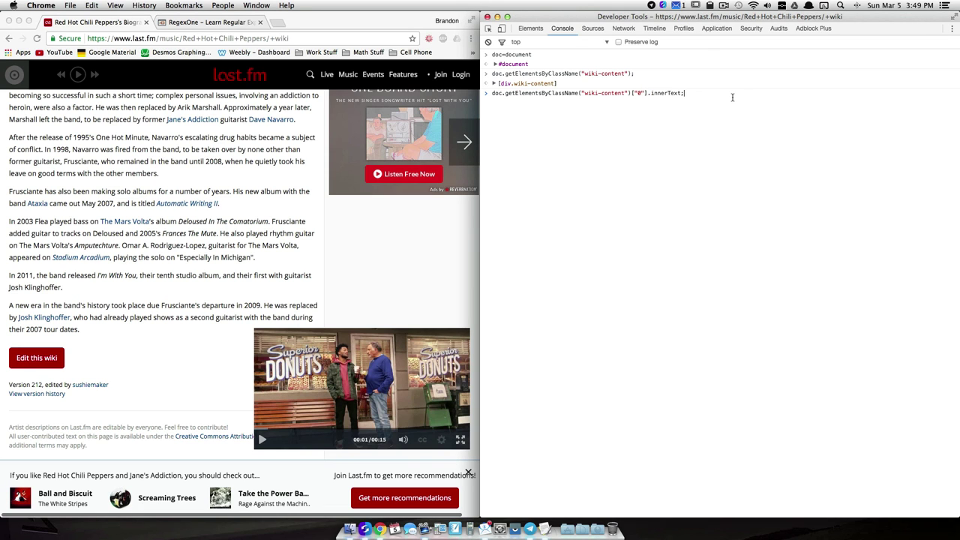
key("Return")
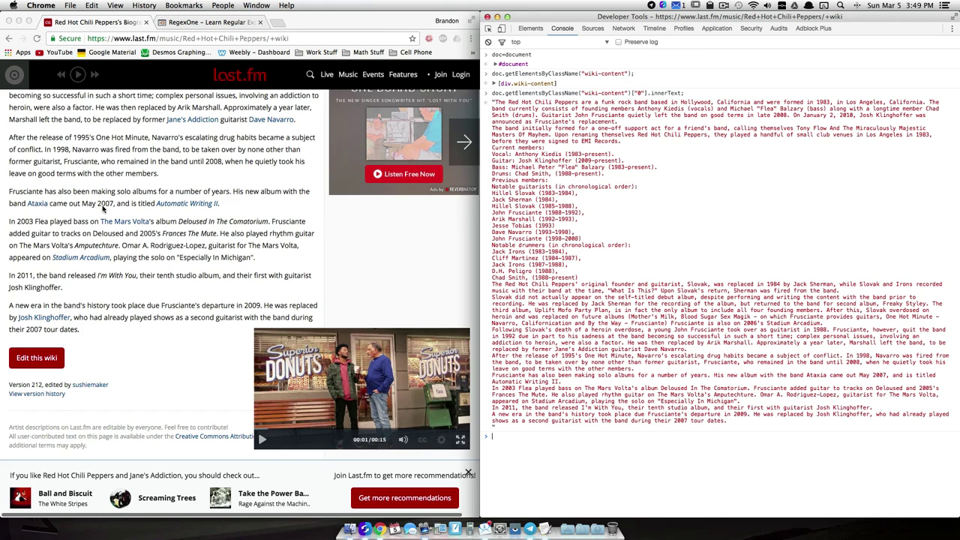
scroll(103, 209, "up", 10)
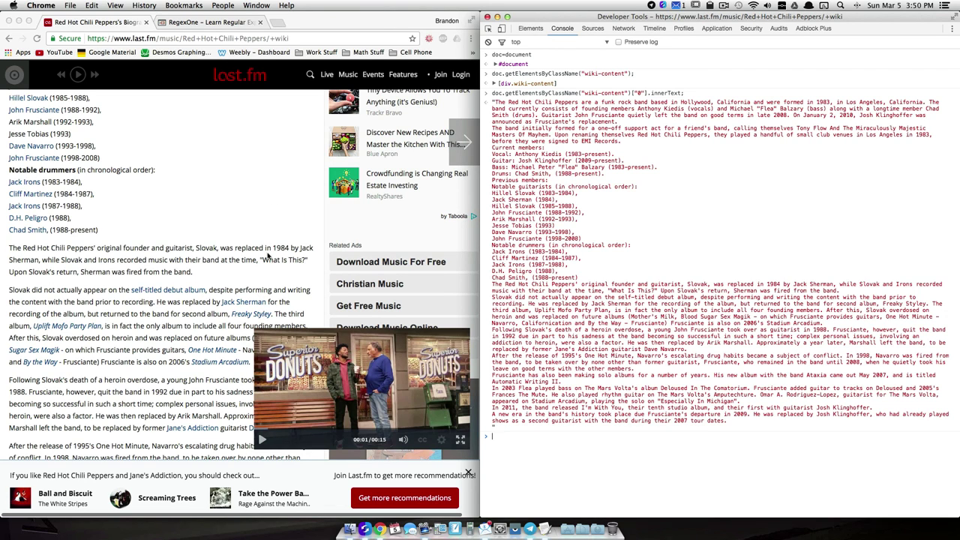
left_click(493, 83)
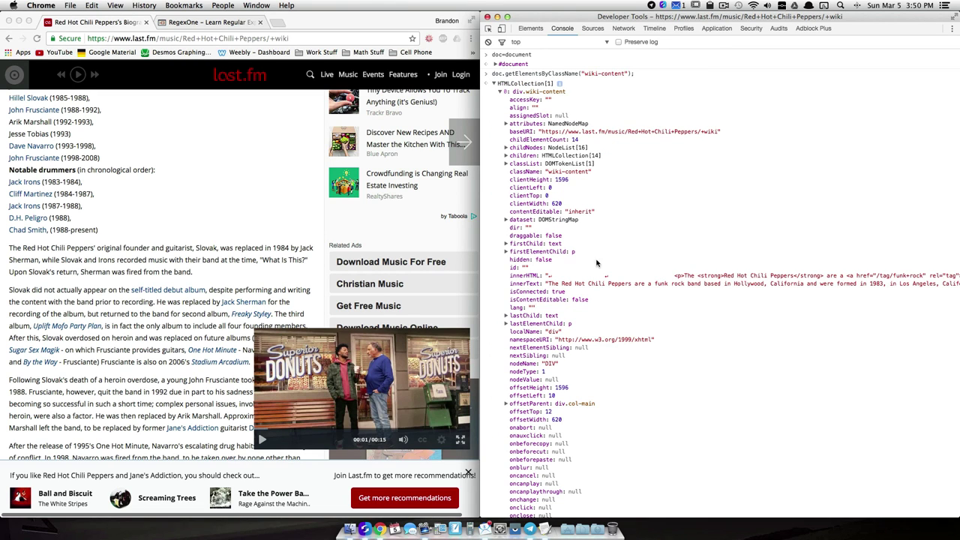
left_click(494, 84)
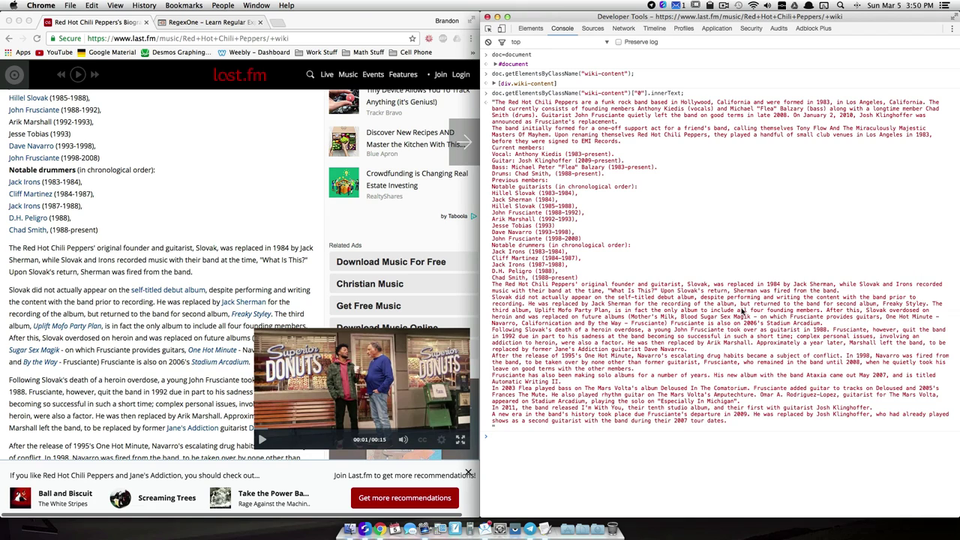
- Change the index to [0], fix the quote error, rerun, and select the working command
key("Up")
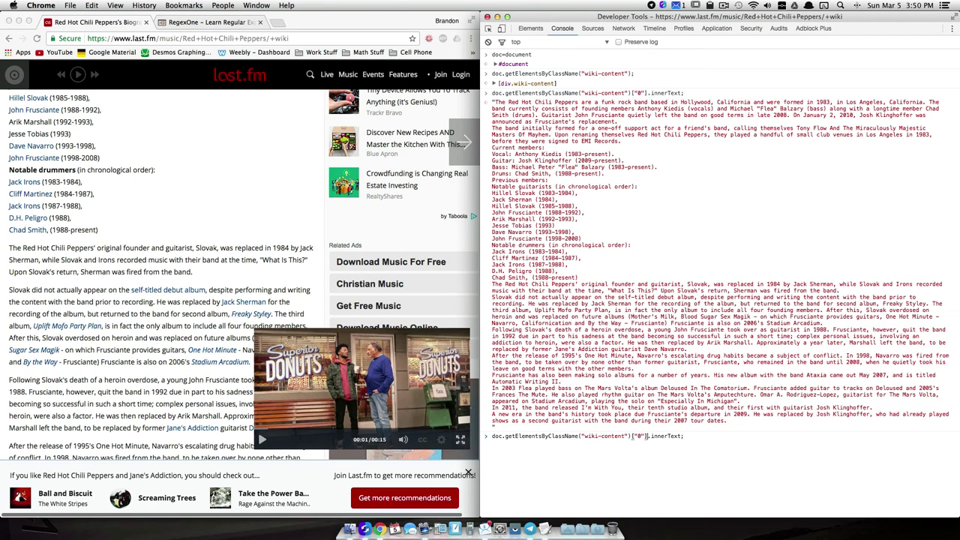
key("BackSpace")
key("BackSpace")
key("BackSpace")
type("0")
key("Return")
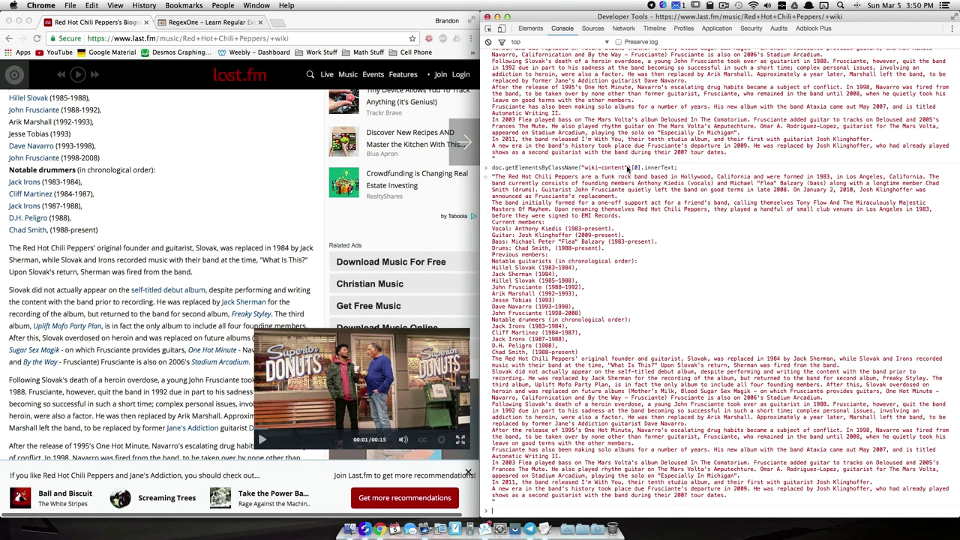
key("Up")
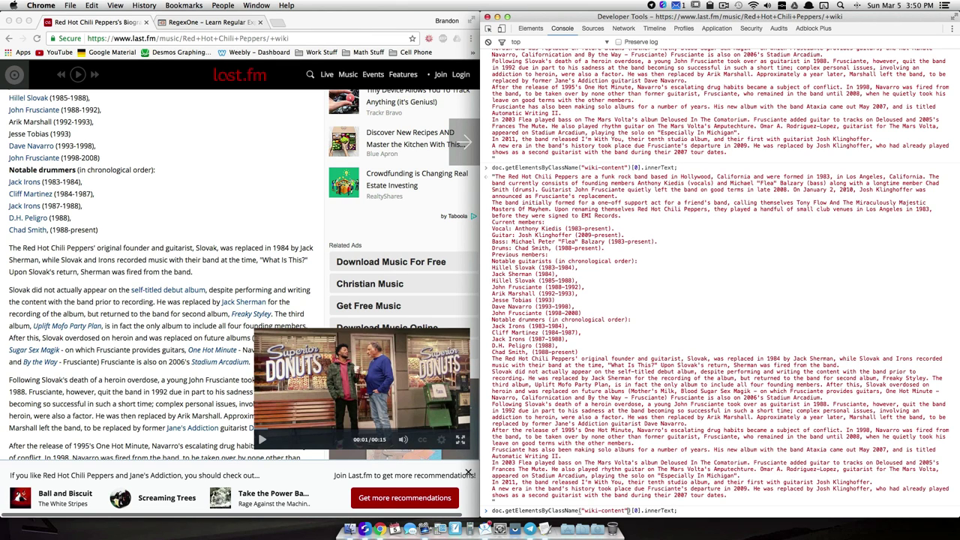
left_click(612, 510)
key("BackSpace")
key("Return")
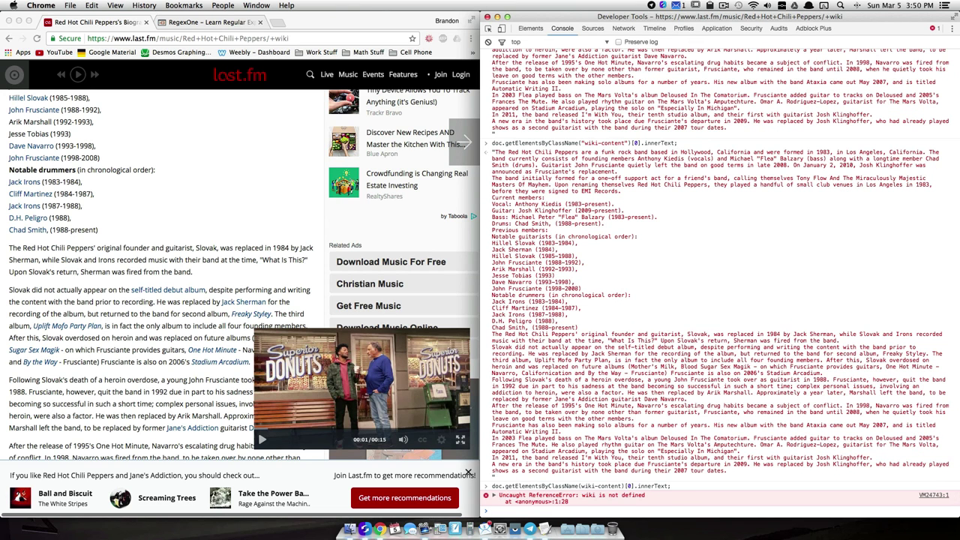
key("Up")
key("Up")
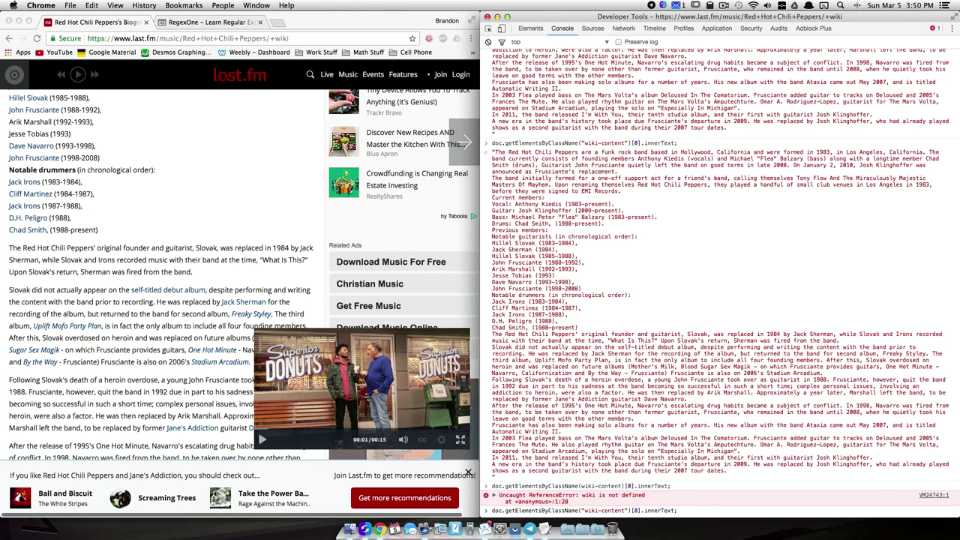
key("Return")
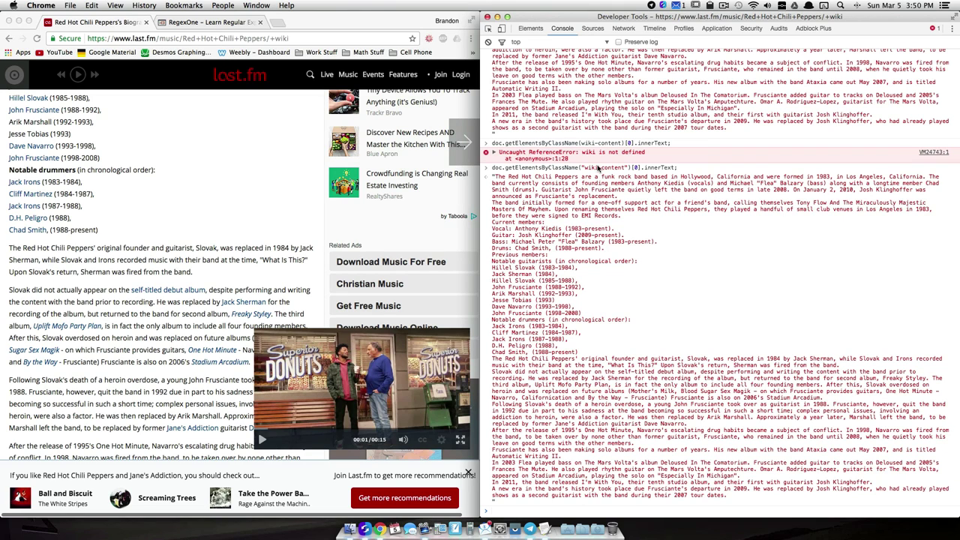
left_click_drag(493, 170, 681, 173)
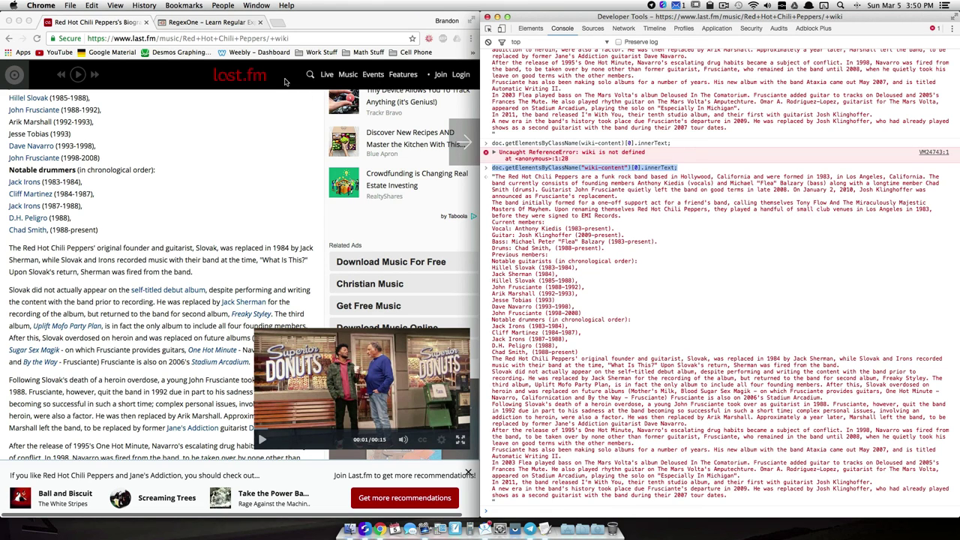
- Open the bookmarked 'Useful JavaScript examples' r/tasker post and select its XML/HTML Parse code
left_click(280, 23)
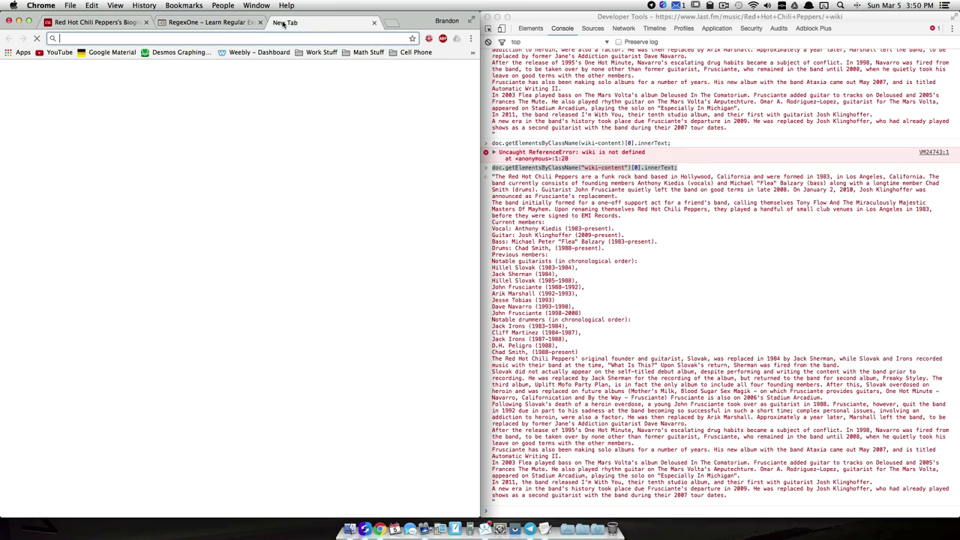
left_click(415, 52)
mouse_move(444, 77)
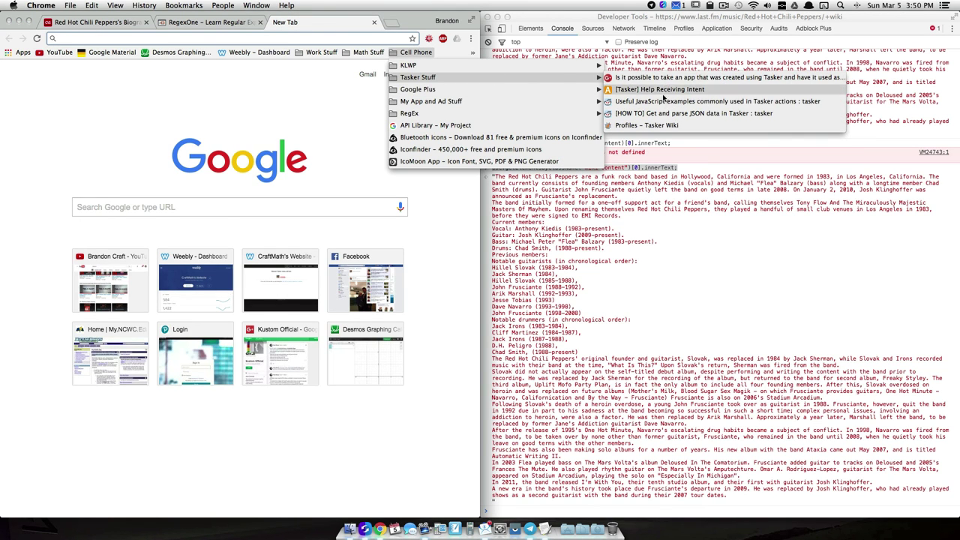
left_click(660, 104)
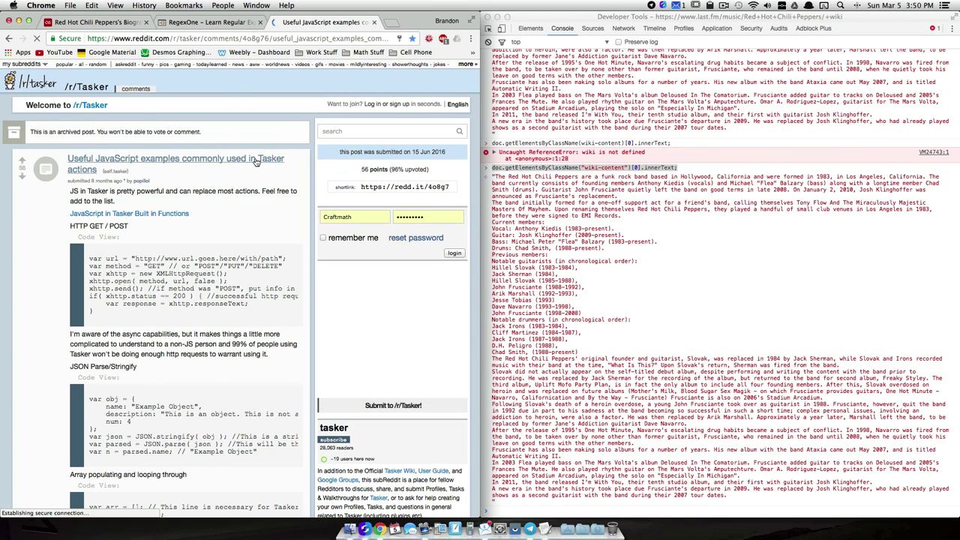
scroll(136, 232, "down", 15)
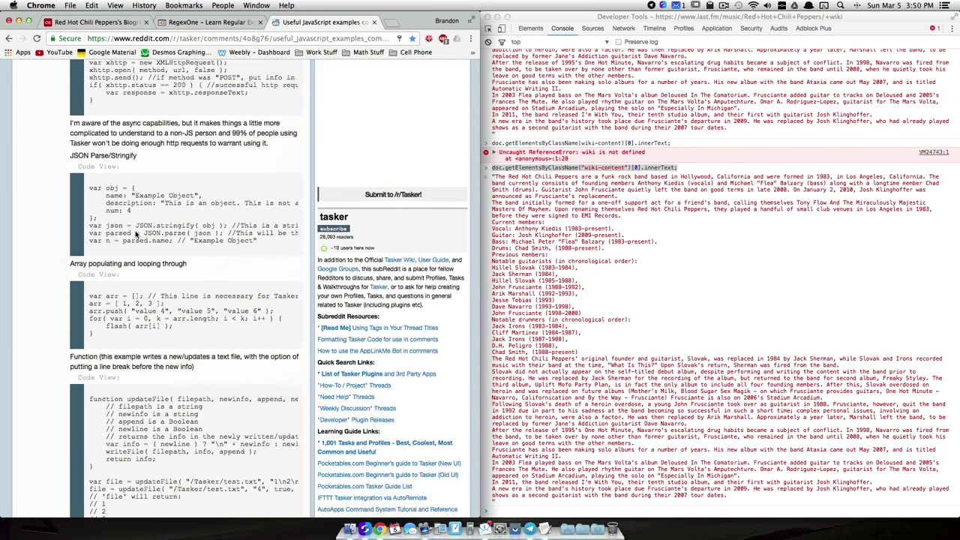
scroll(136, 235, "down", 4)
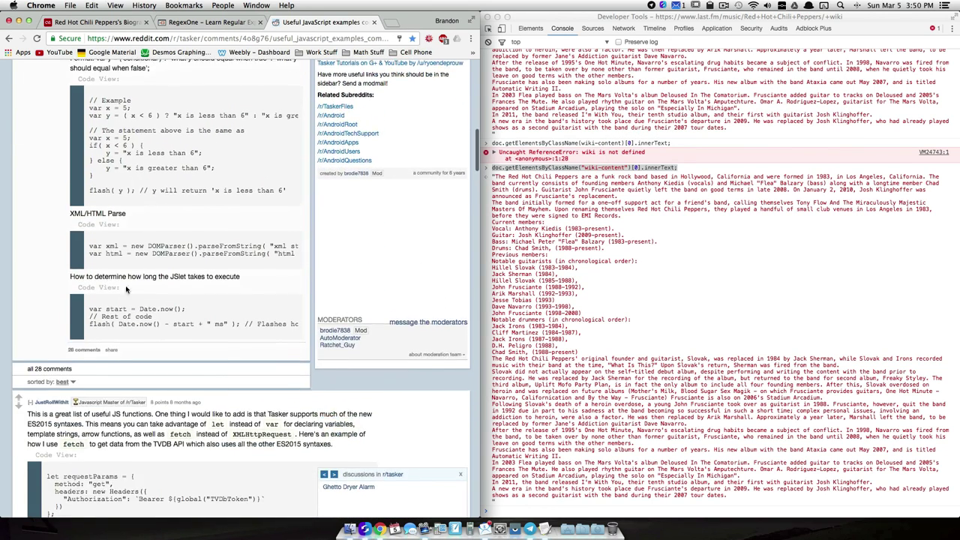
left_click_drag(91, 253, 399, 523)
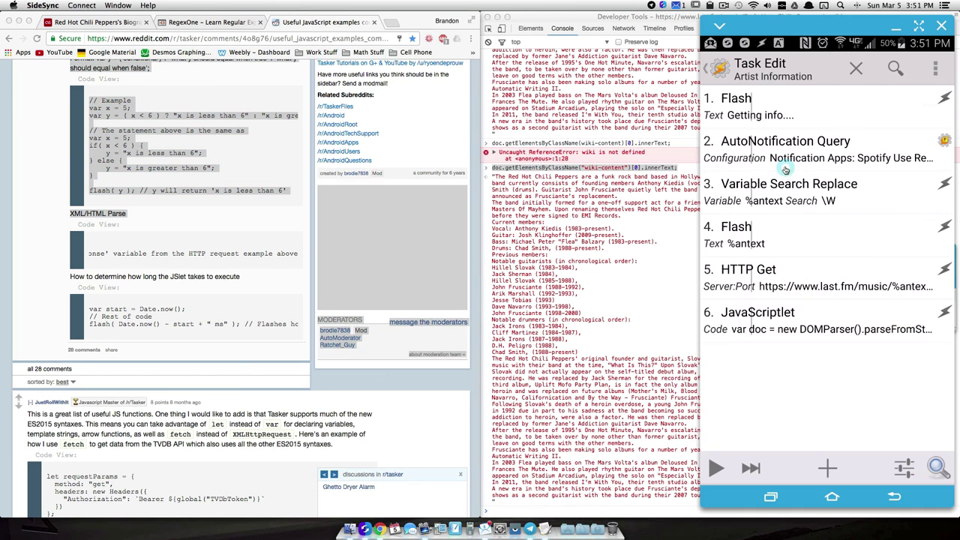
- Open the JavaScriptlet action and delete the // before alert(info);
left_click(793, 329)
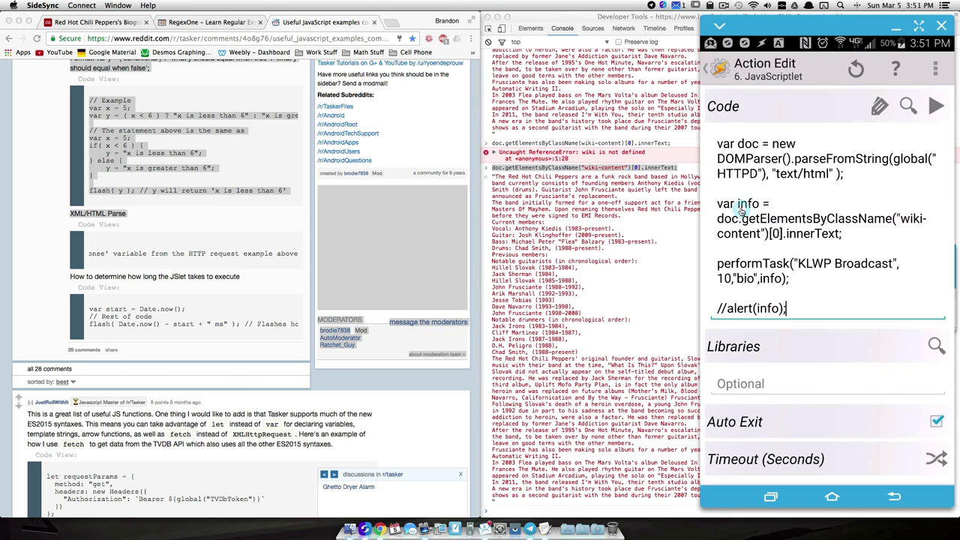
left_click(727, 308)
key("BackSpace")
key("BackSpace")
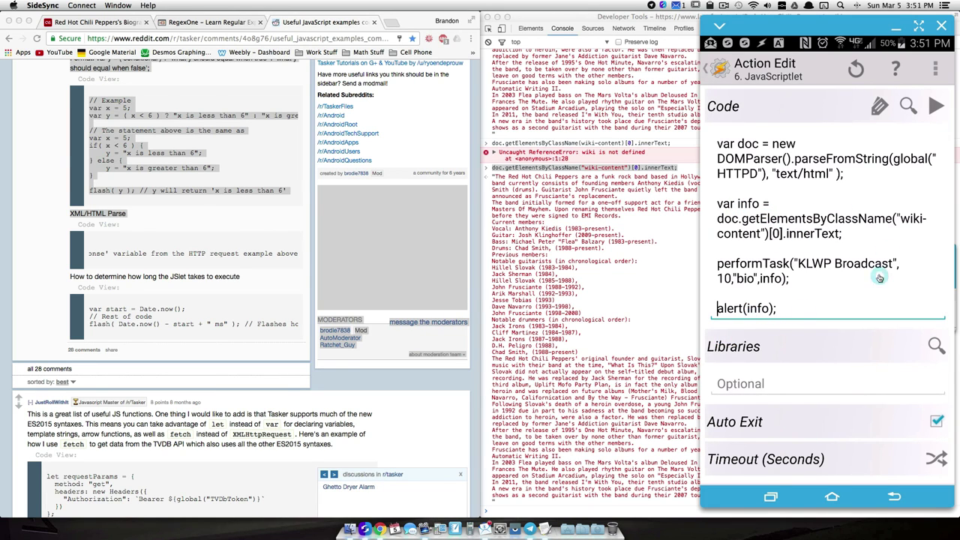
- Test-run the JavaScriptlet, scroll through the Red Hot Chili Peppers bio alert, and tap OK
left_click(934, 107)
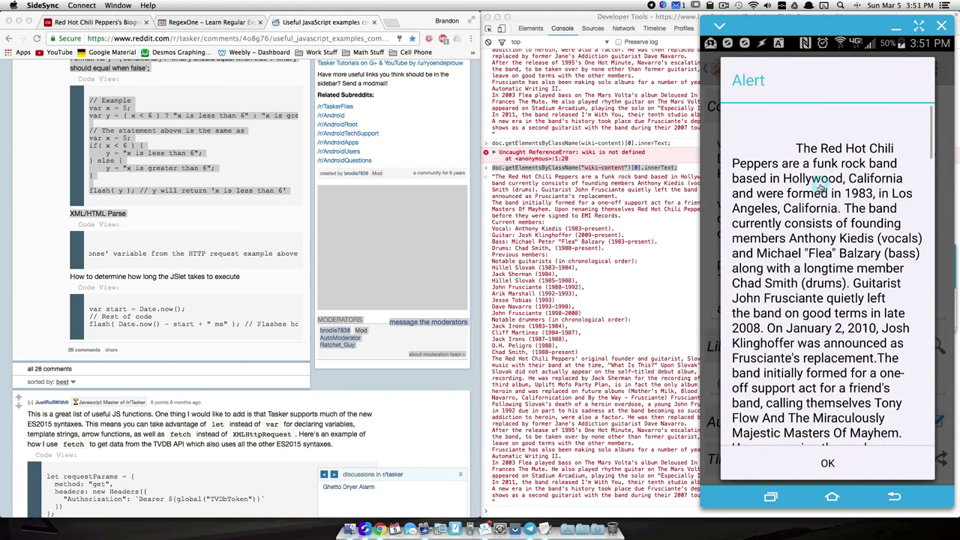
scroll(821, 188, "down", 5)
scroll(821, 189, "down", 5)
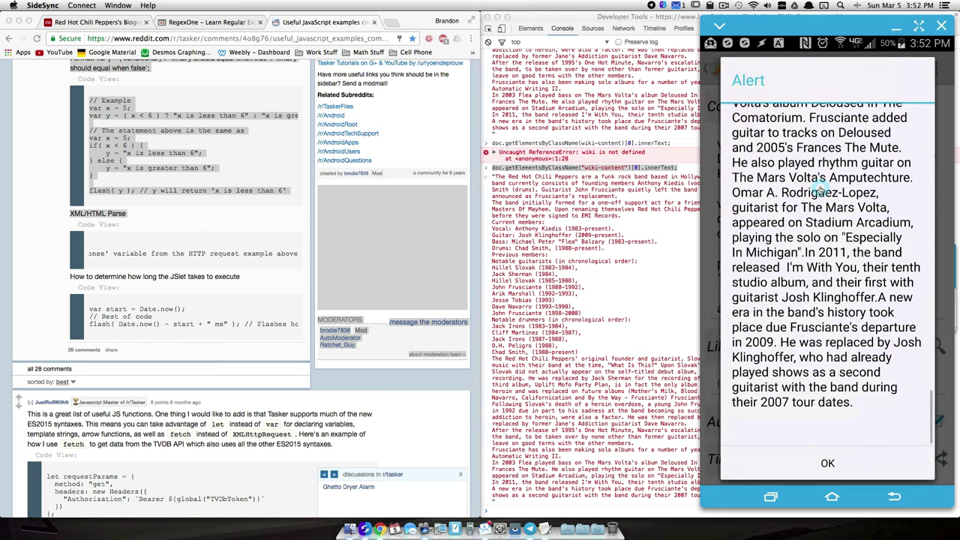
left_click(827, 463)
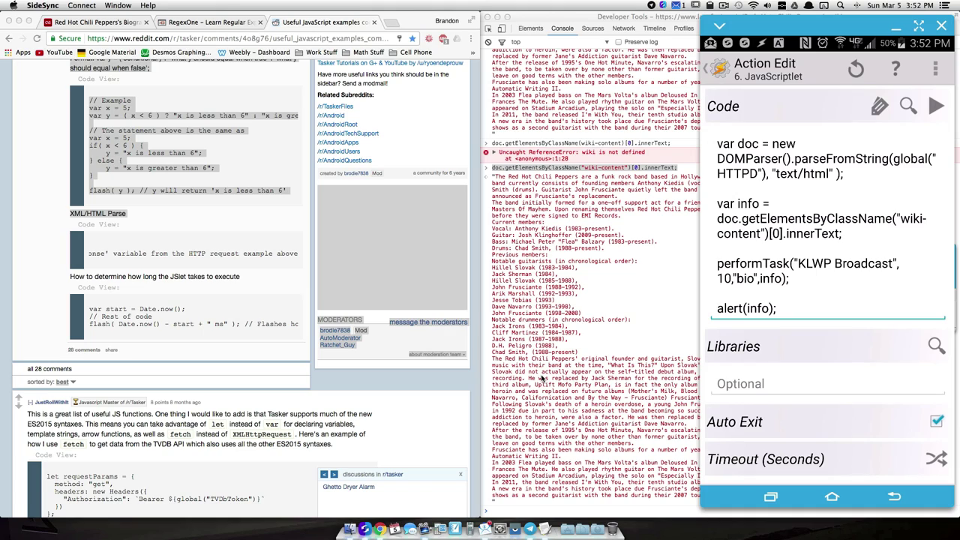
- Re-expand div.wiki-content's child nodes and rerun the innerText command
scroll(576, 350, "up", 10)
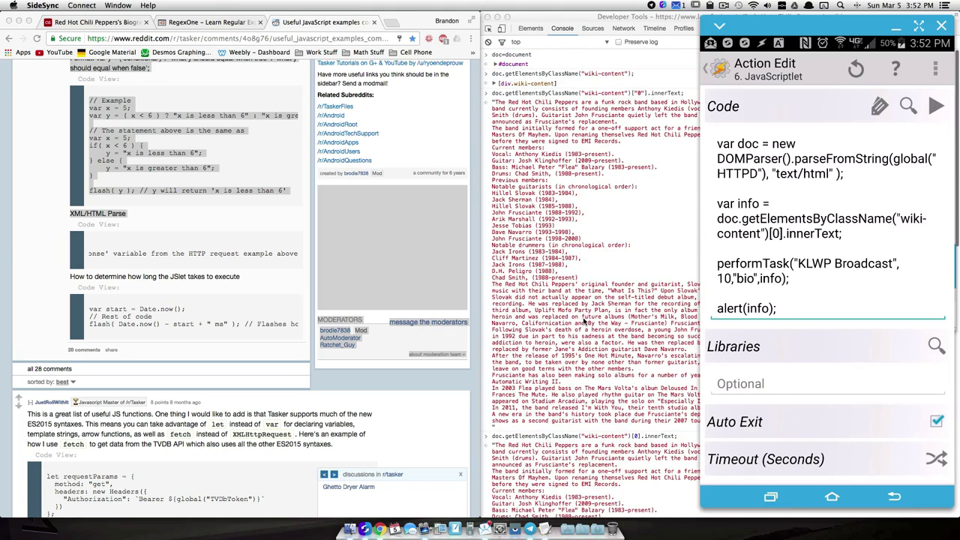
left_click(495, 84)
left_click(495, 84)
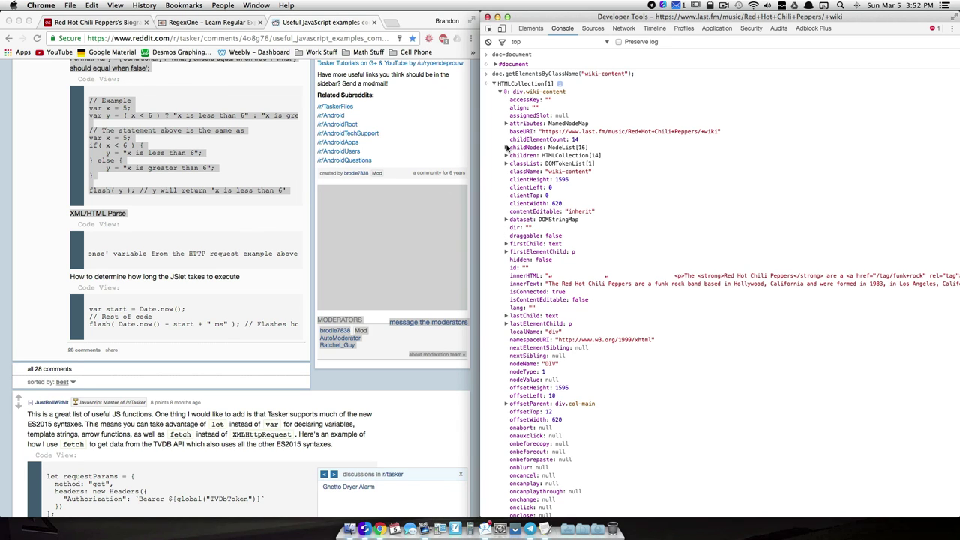
left_click(506, 148)
left_click(512, 180)
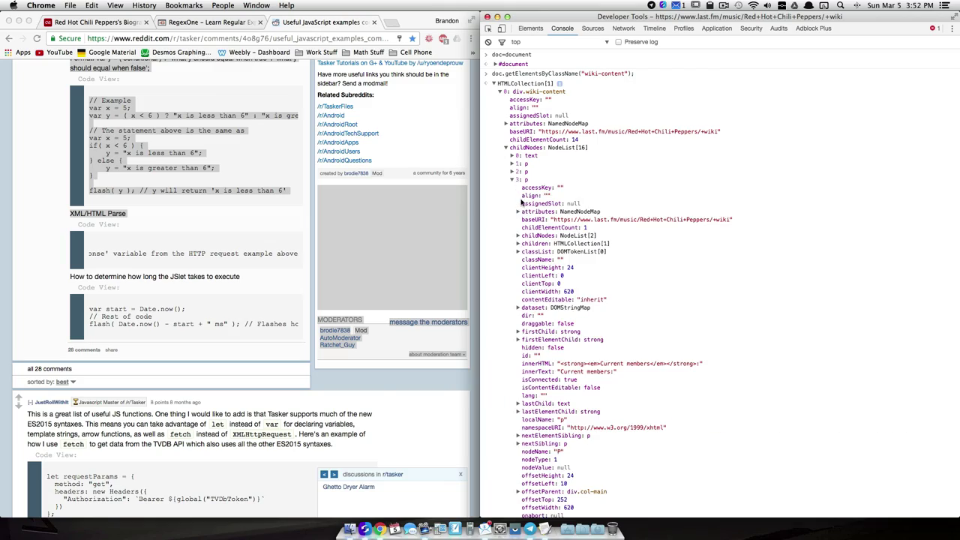
key("Return")
scroll(550, 212, "up", 5)
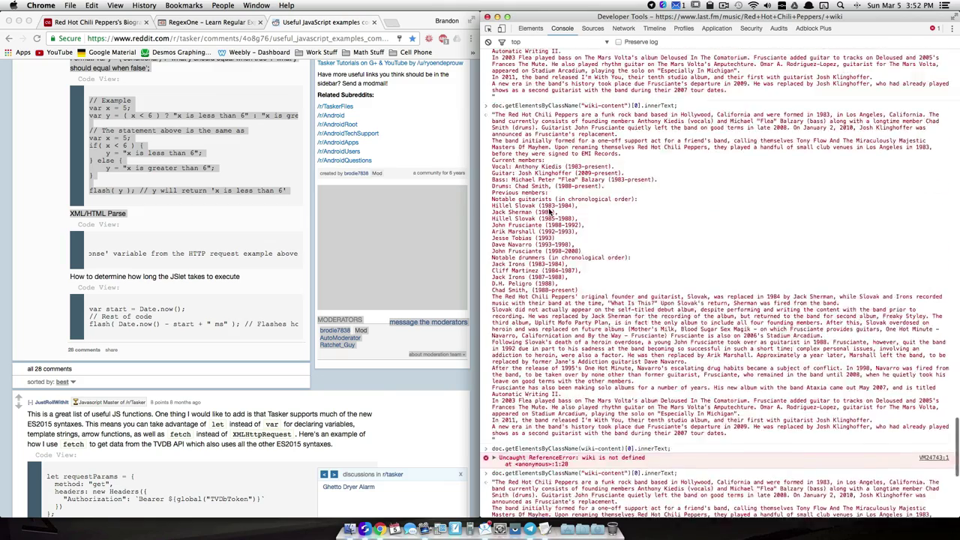
scroll(550, 212, "up", 15)
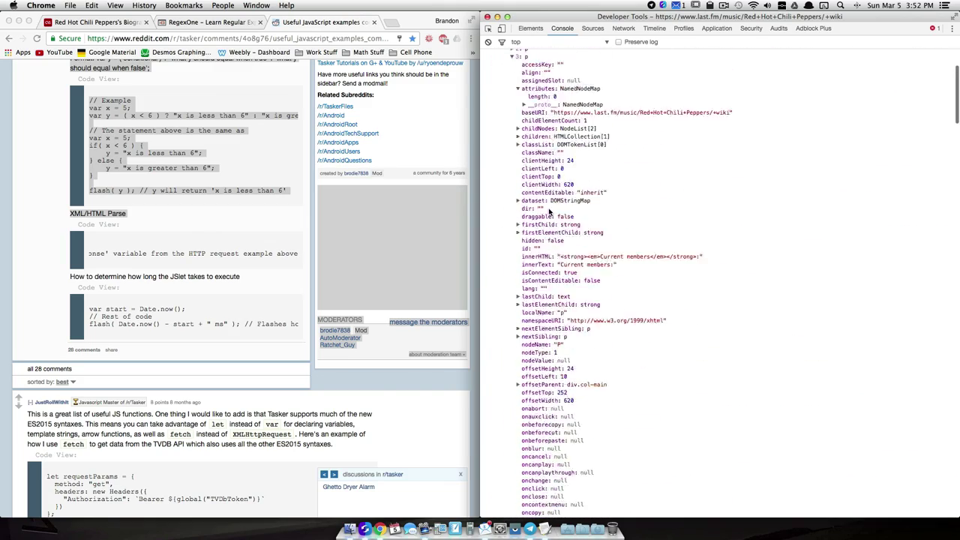
- Collapse the element tree, bring SideSync forward, and close Chrome Developer Tools
left_click(493, 84)
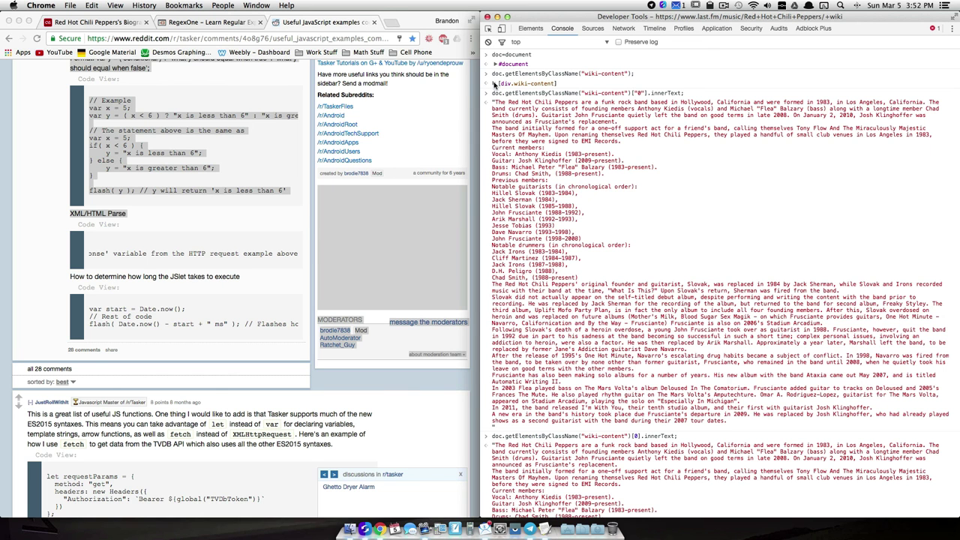
scroll(572, 409, "down", 1)
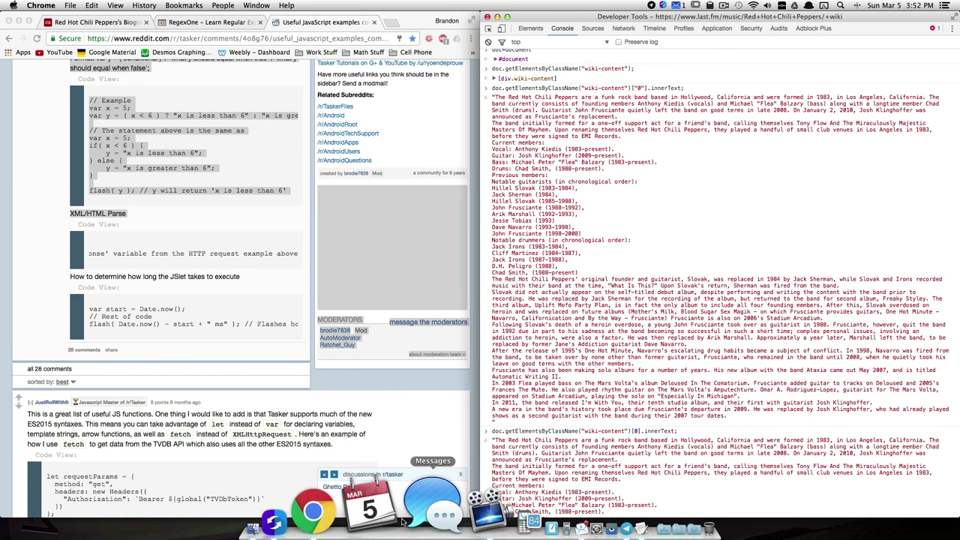
left_click(370, 520)
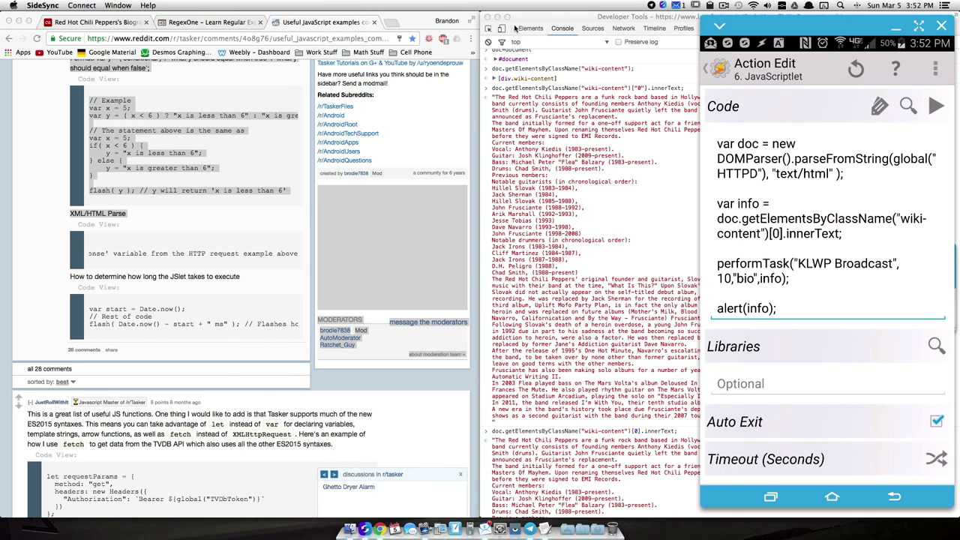
left_click(488, 17)
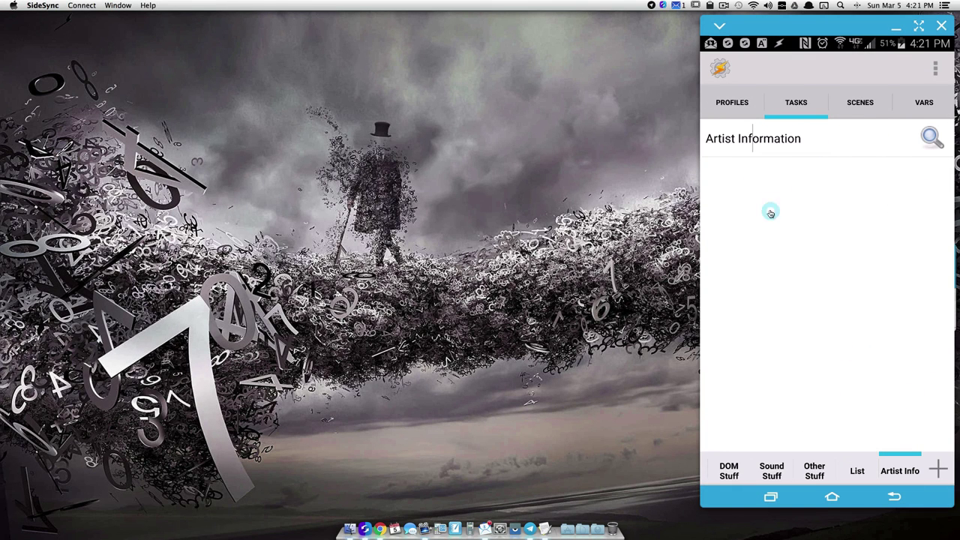
- Open DOM Stuff's KLWP Broadcast task and review its Send Intent %par1/%par2 extras
left_click(733, 470)
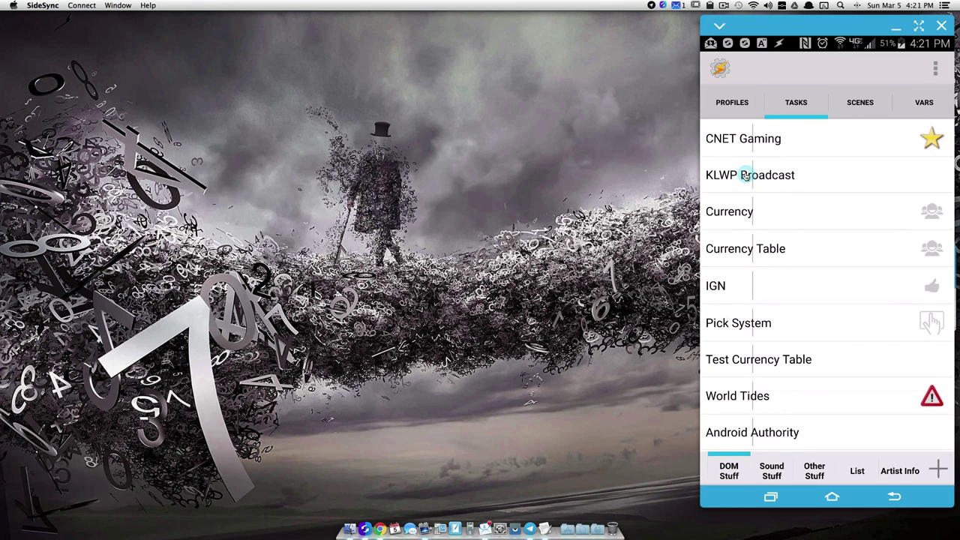
left_click(799, 178)
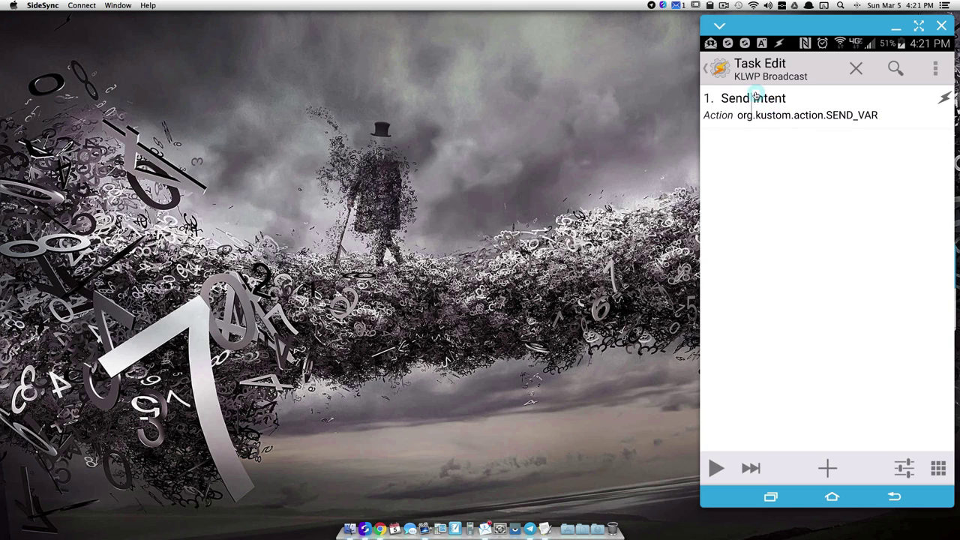
left_click(814, 111)
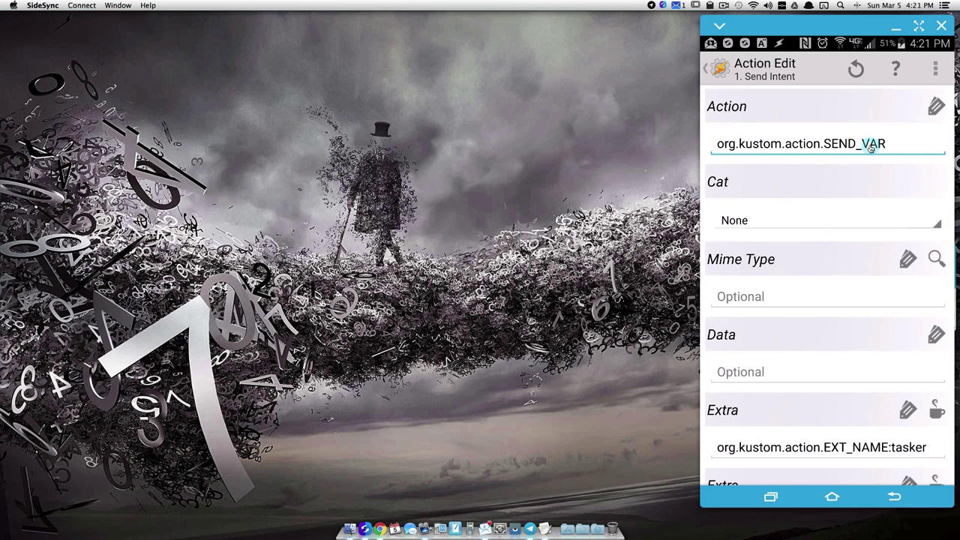
scroll(840, 207, "down", 2)
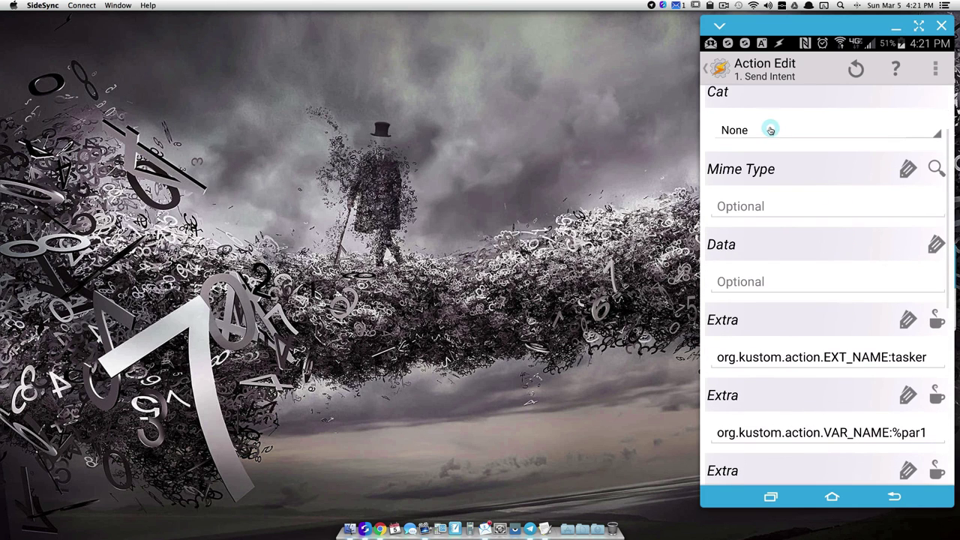
scroll(797, 244, "down", 5)
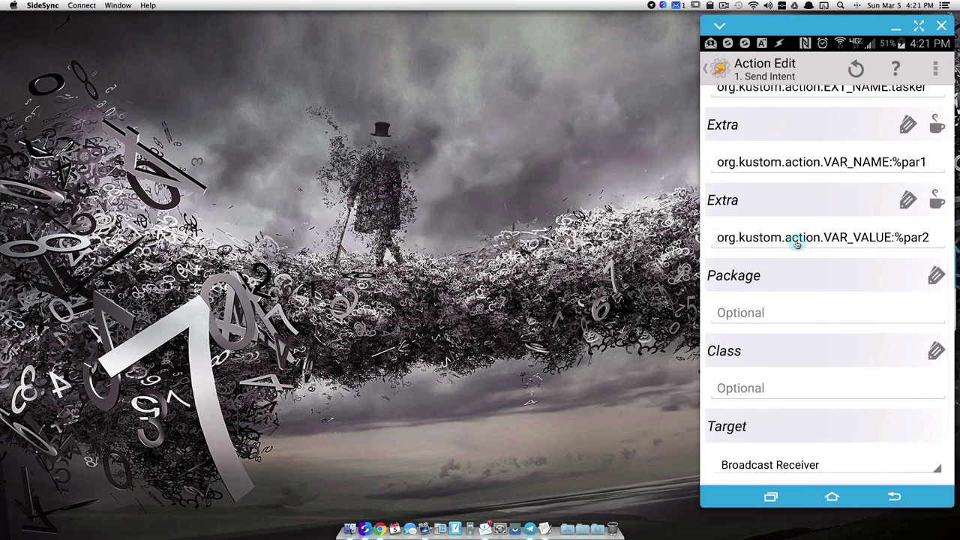
scroll(797, 244, "up", 2)
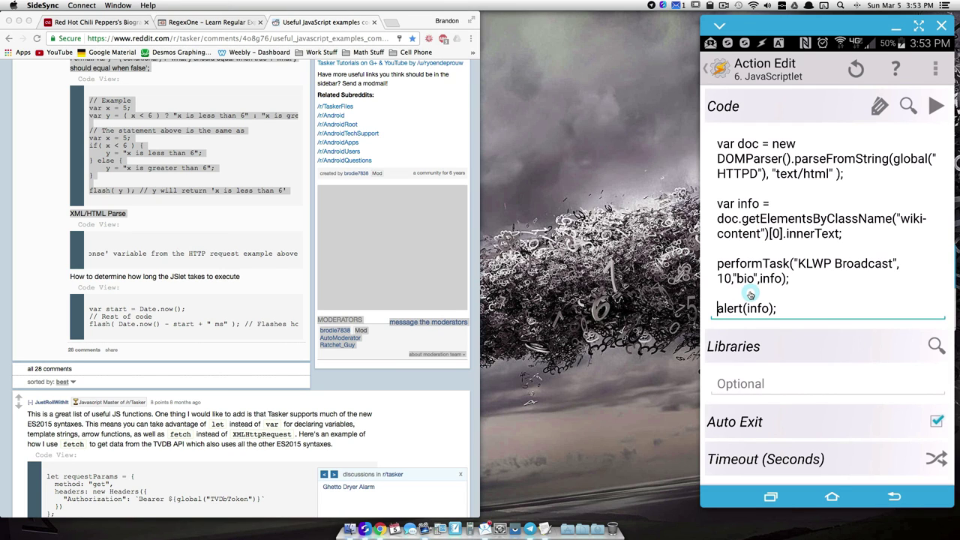
- Comment out alert(info); with // and go back to the Artist Info task list
type("//")
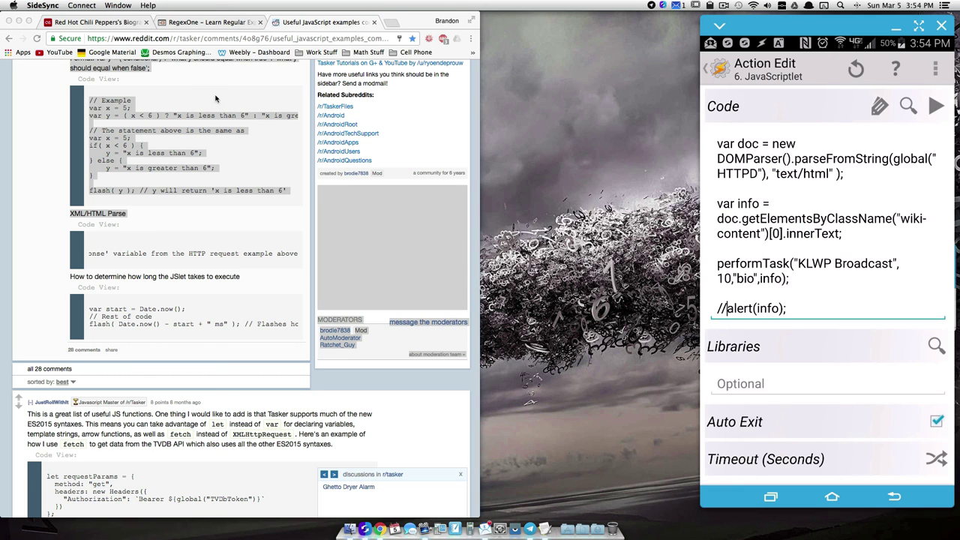
left_click(109, 22)
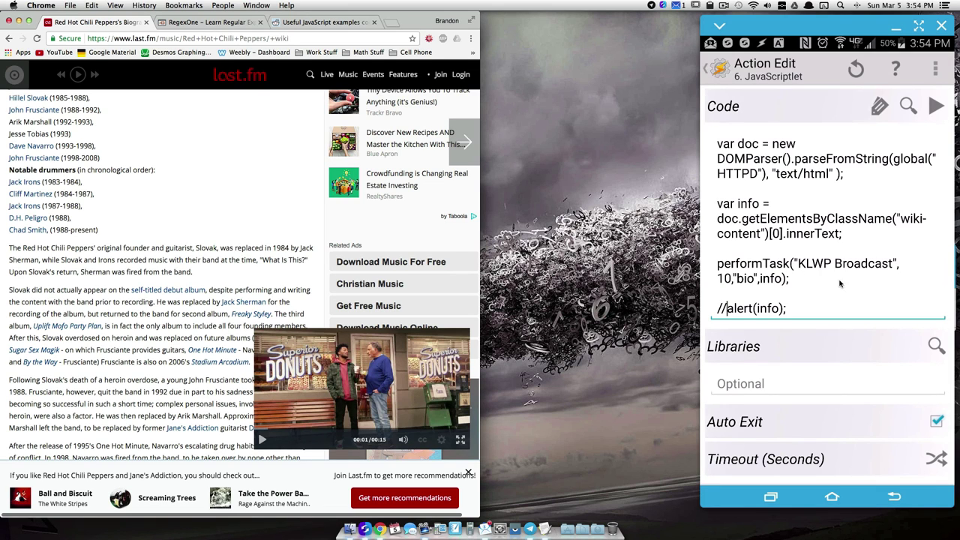
left_click(723, 72)
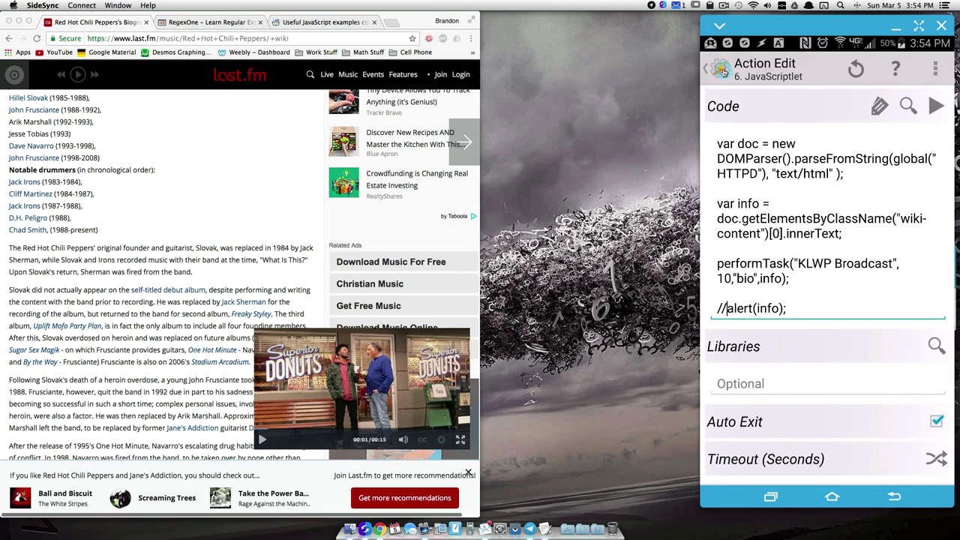
left_click(722, 72)
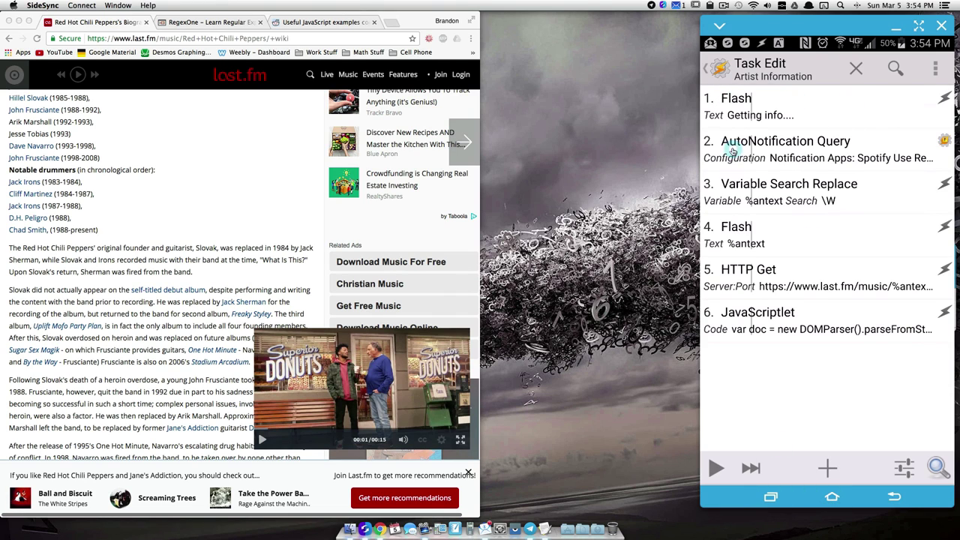
left_click(723, 72)
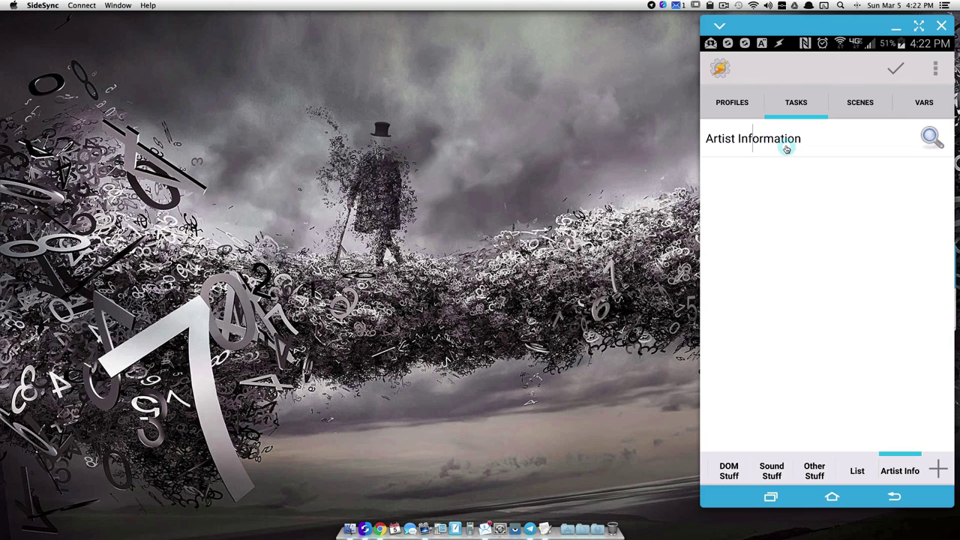
- On the Profiles tab, start adding an AutoNotification event context, then cancel it
left_click(736, 112)
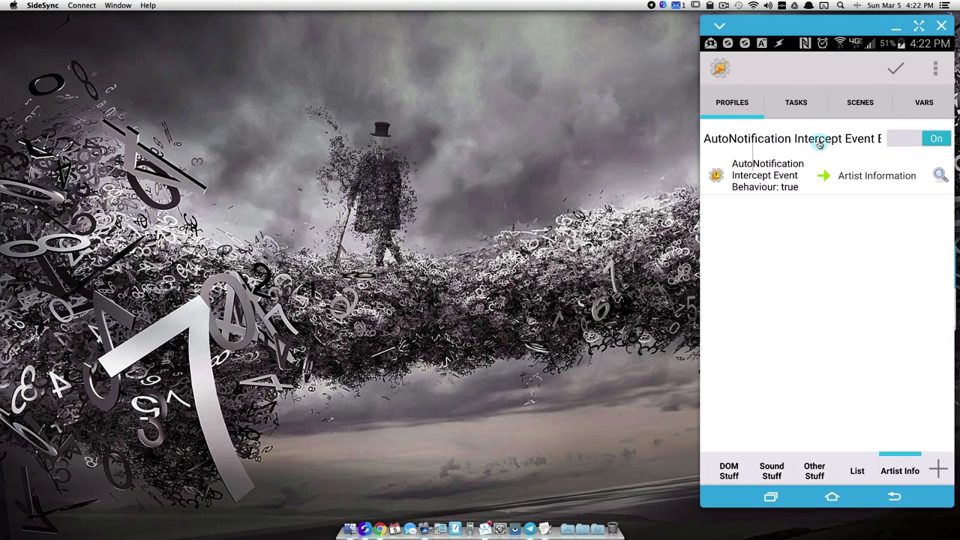
left_click(937, 468)
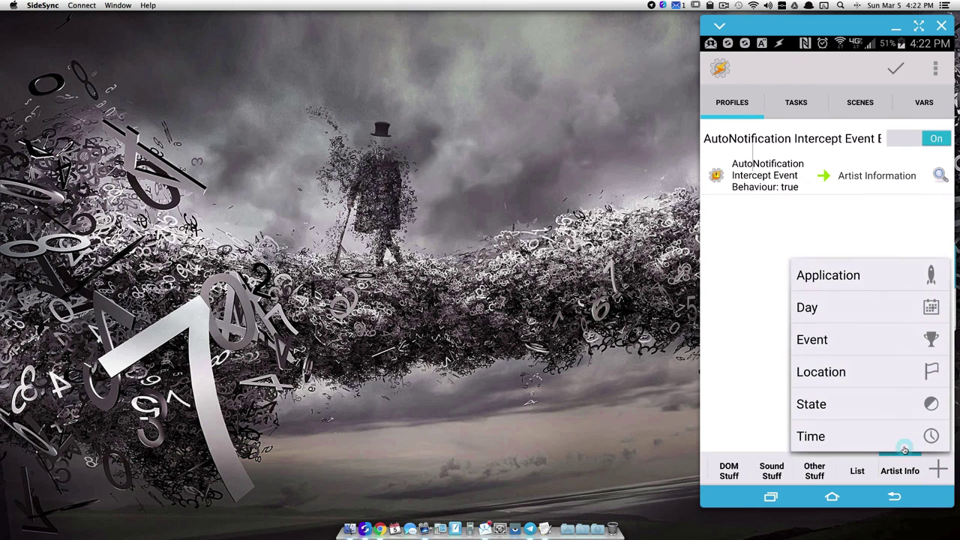
left_click(828, 338)
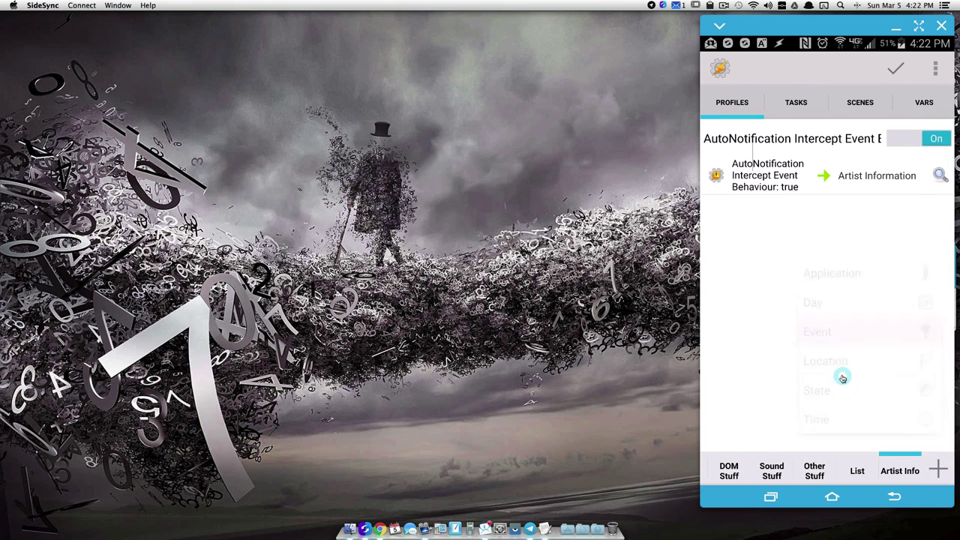
type("auyto")
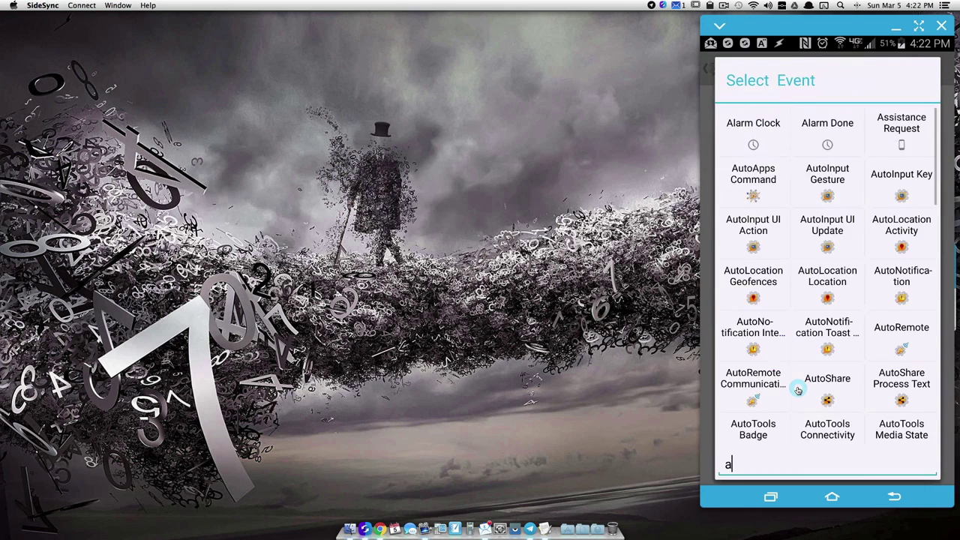
key("BackSpace")
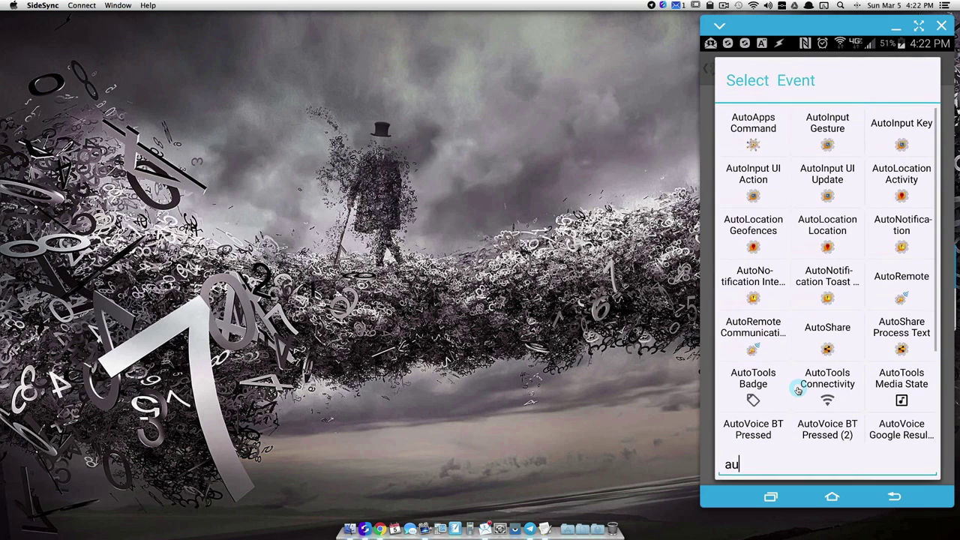
type("tono")
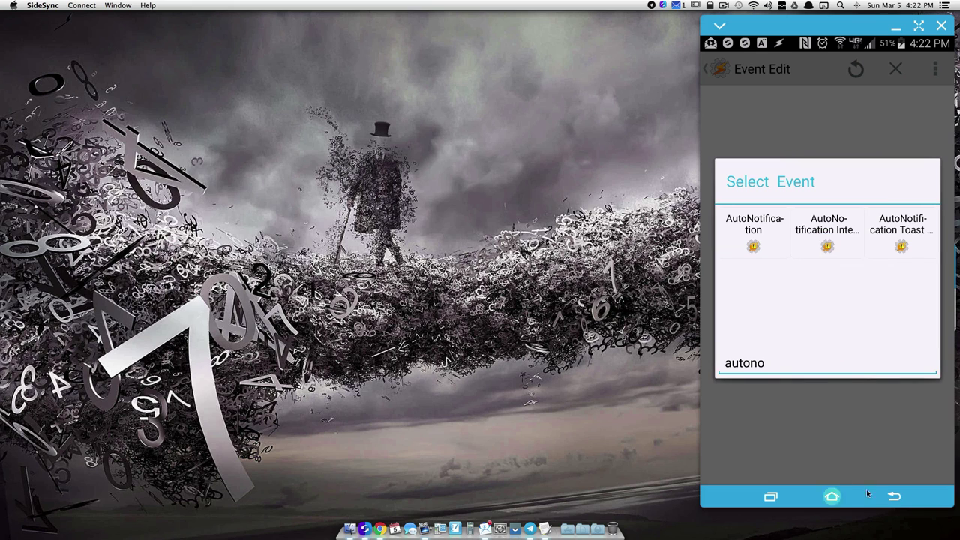
left_click(893, 496)
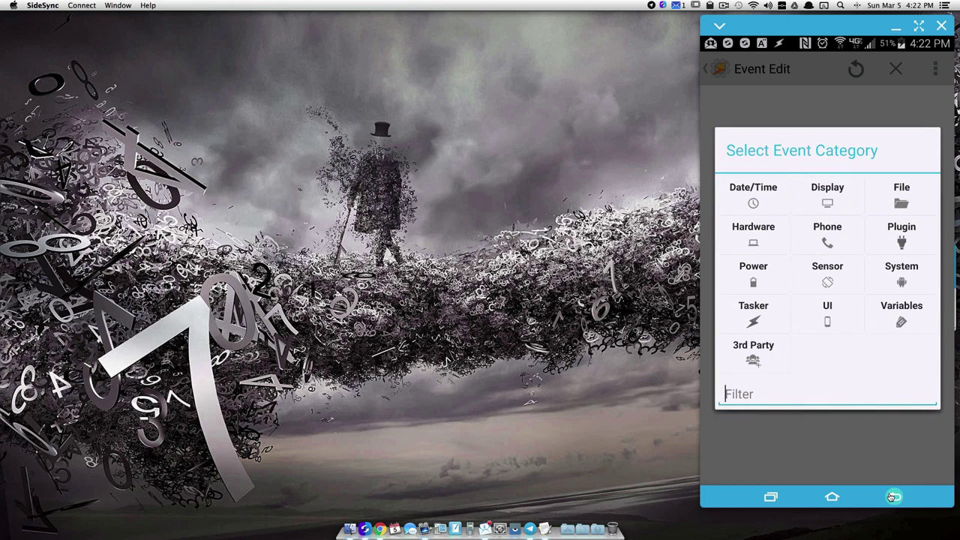
left_click(892, 496)
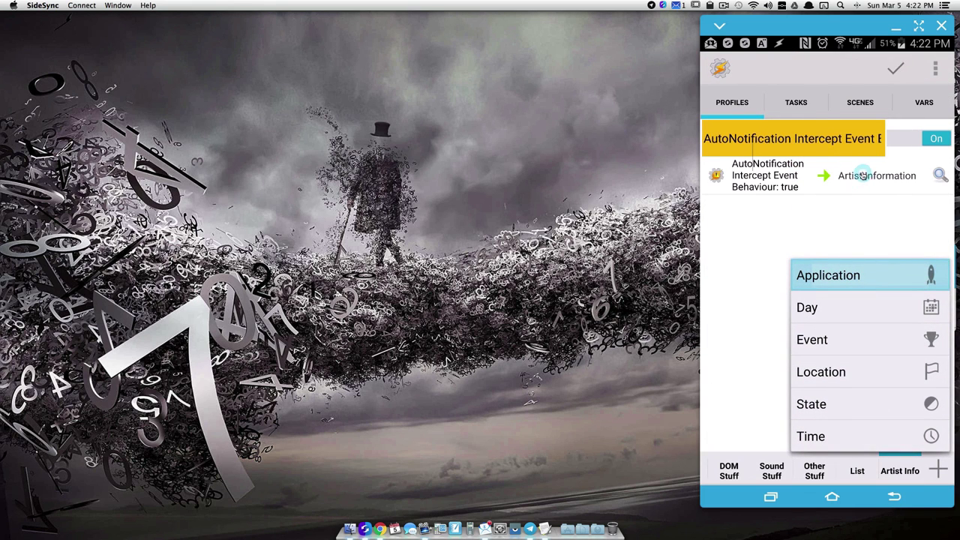
left_click(742, 248)
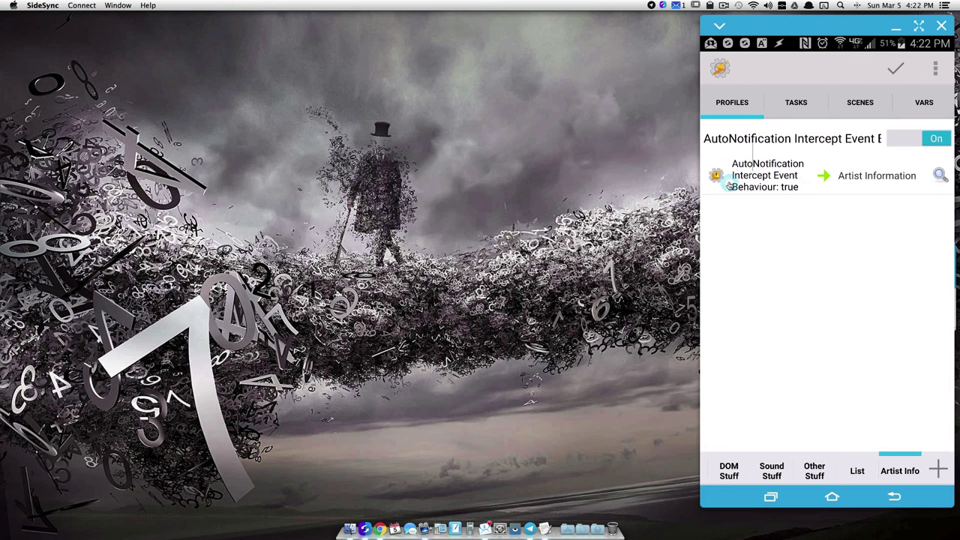
- Open the AutoNotification Intercept event configuration and check Spotify in its Apps list
left_click(766, 183)
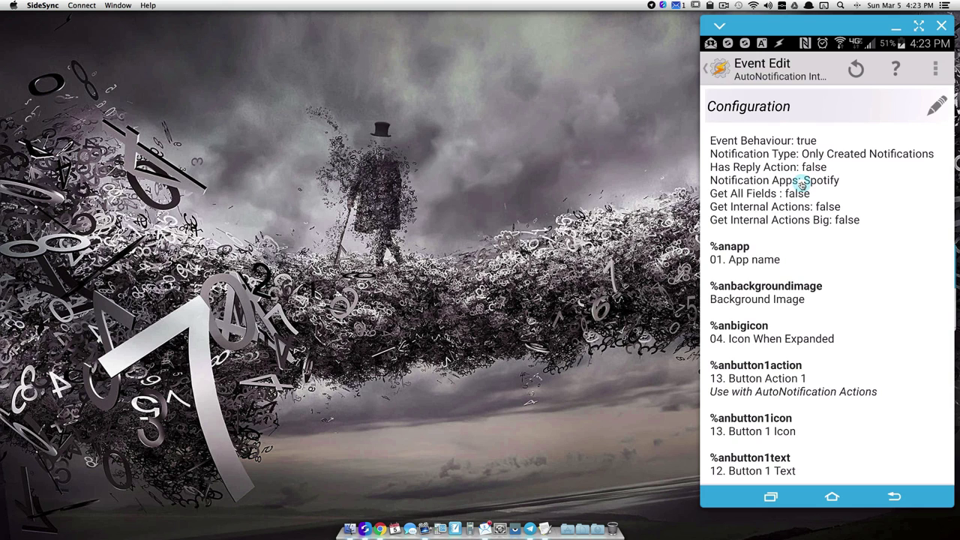
left_click(930, 115)
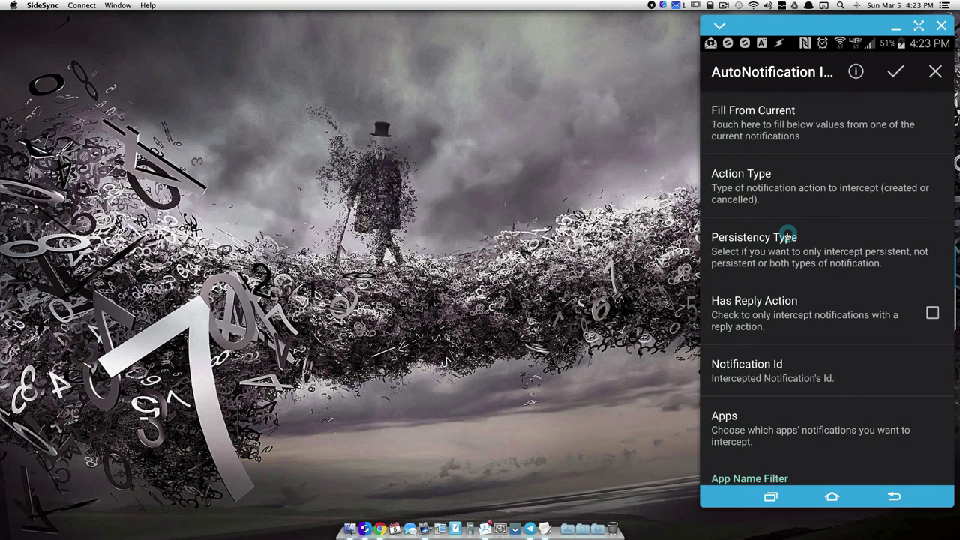
scroll(787, 236, "down", 2)
left_click(759, 326)
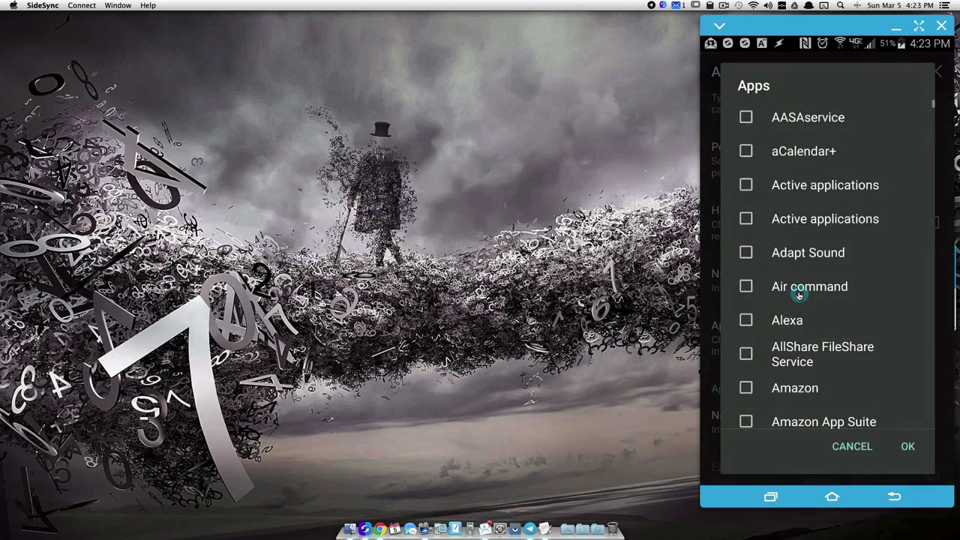
scroll(799, 295, "down", 5)
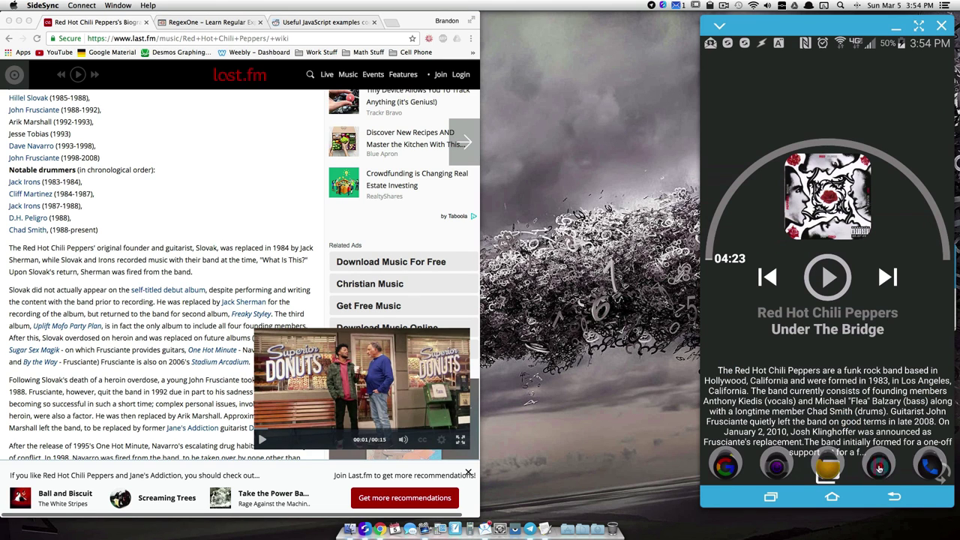
- Launch the KLWP editor and enter the Artist Info Stack Group's contents
left_click(879, 466)
left_click(854, 421)
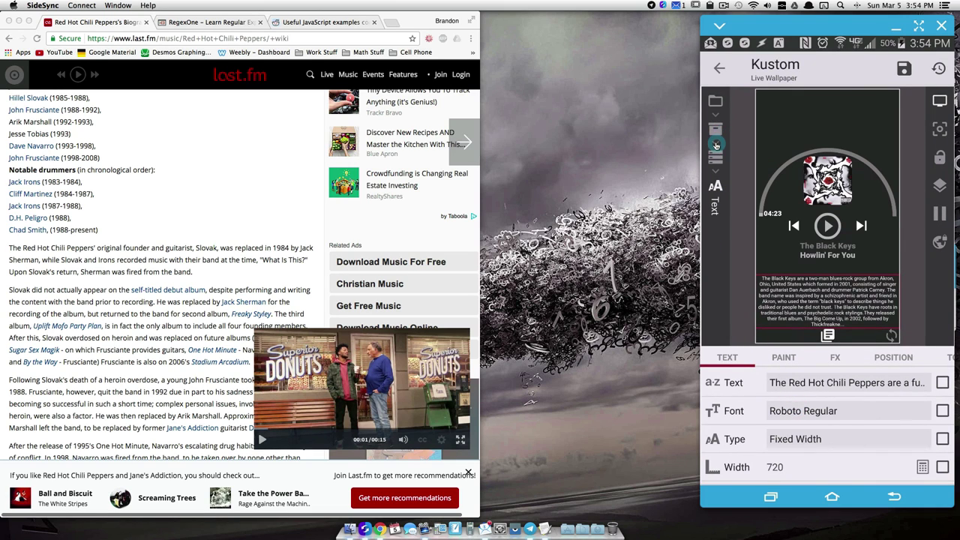
left_click(716, 144)
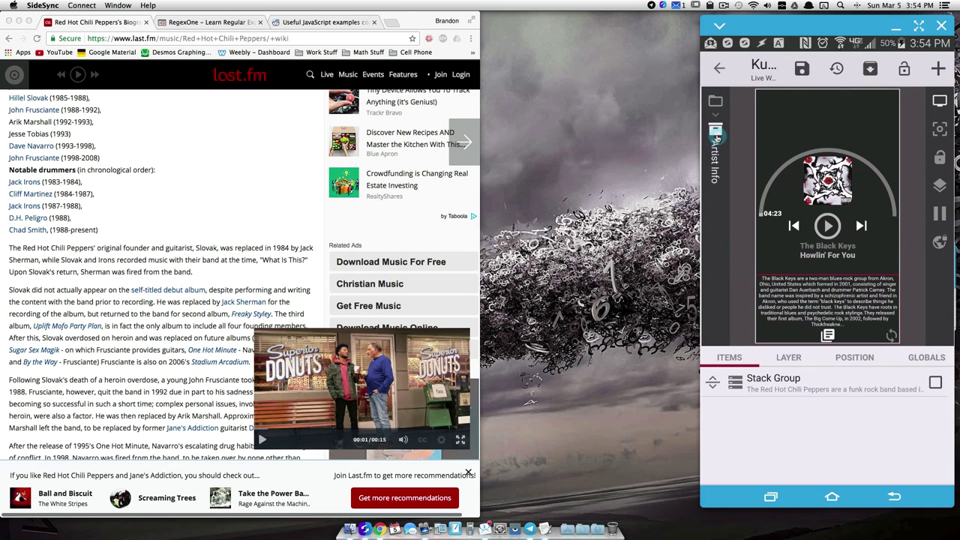
left_click(778, 389)
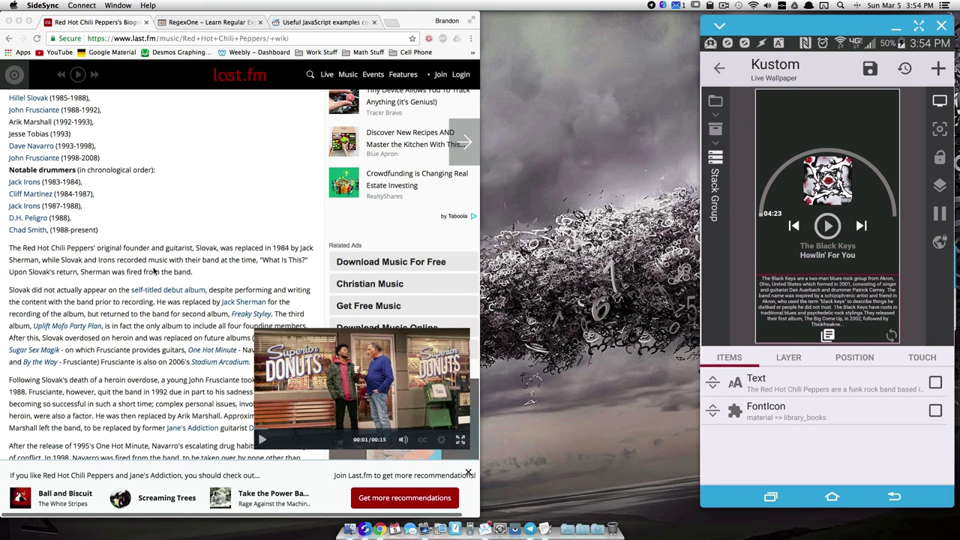
- Trim the wiki part off the last.fm address to load the band's main page
left_click(293, 39)
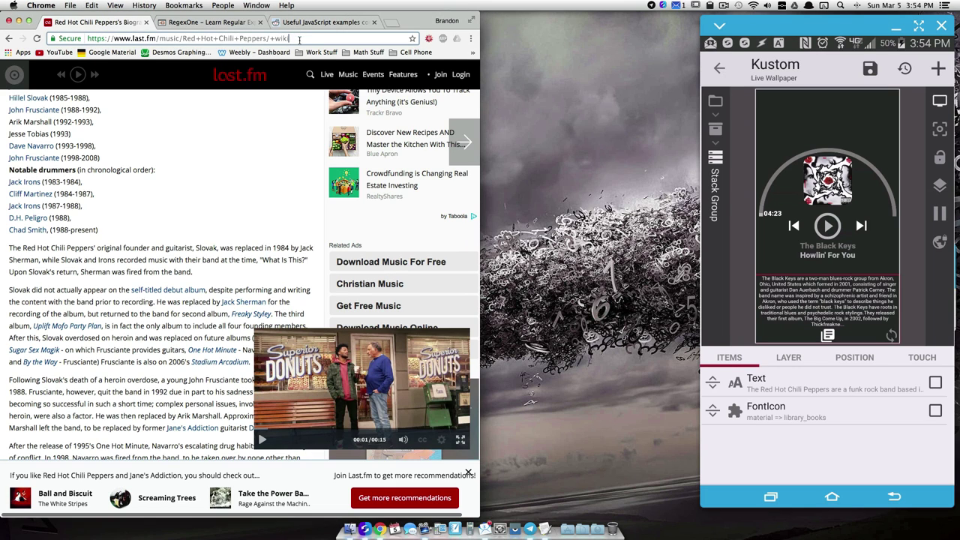
key("BackSpace")
key("BackSpace")
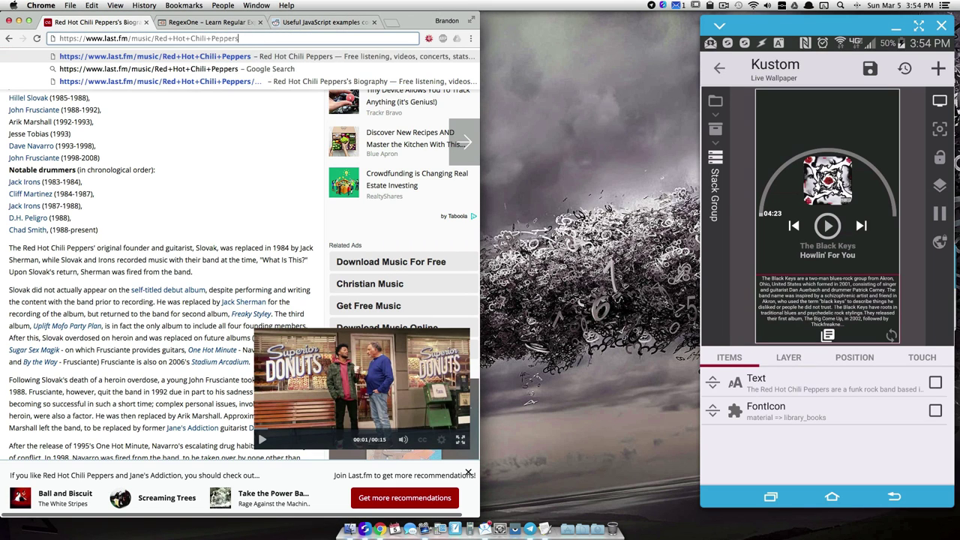
key("Return")
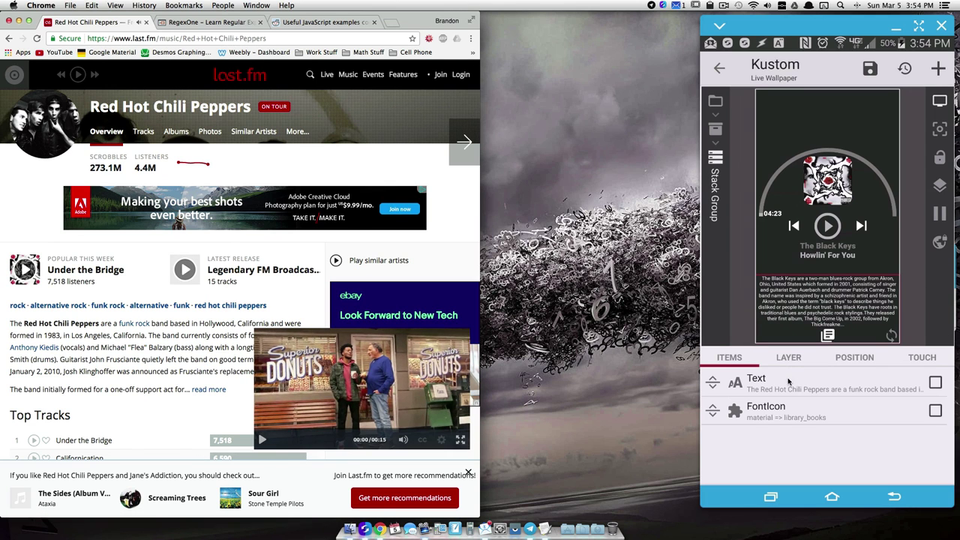
- Strip the length limit so the Text formula reads $br(tasker,bio)$, and confirm it
left_click(824, 388)
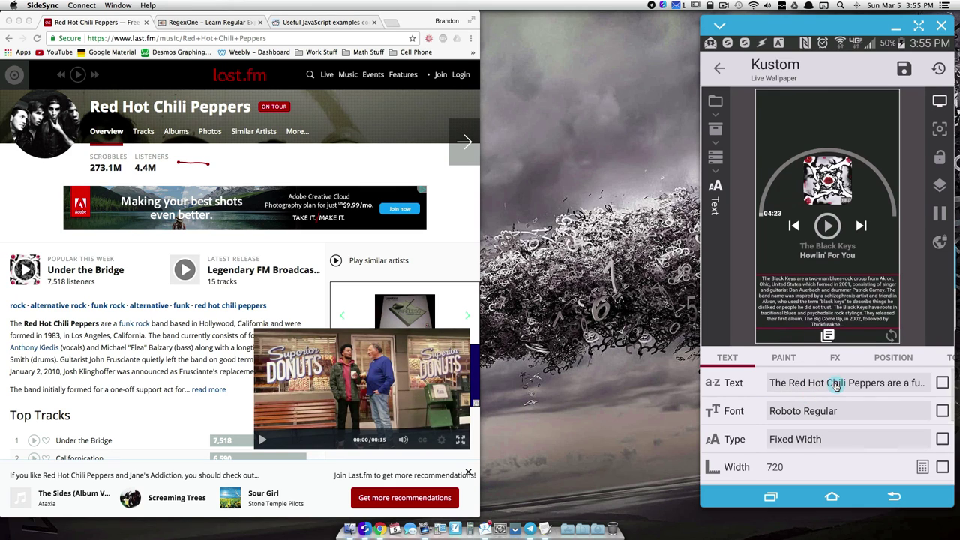
left_click(836, 383)
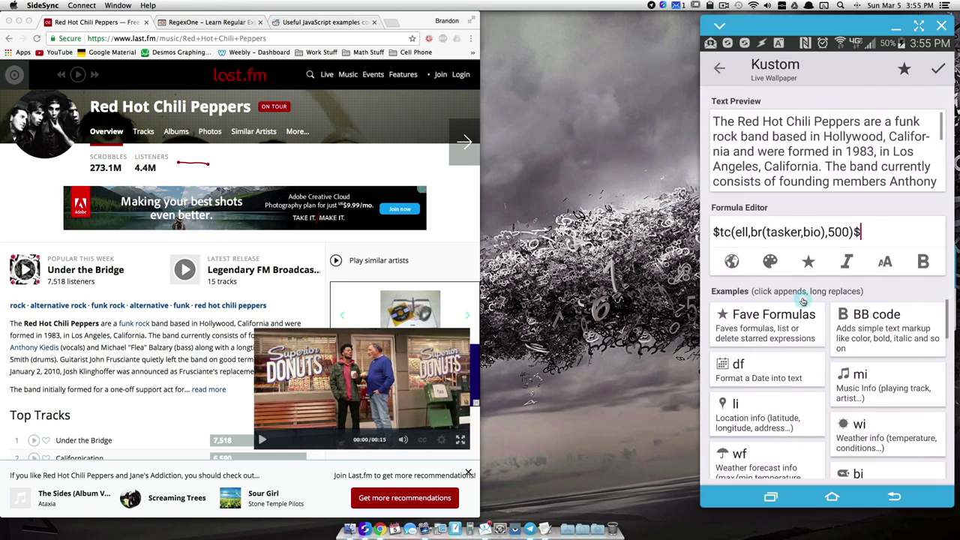
left_click(752, 234)
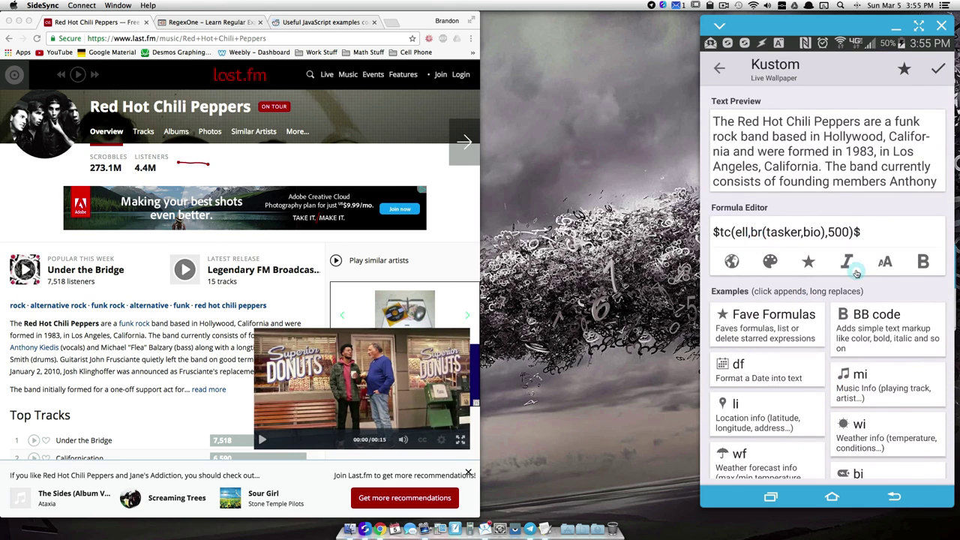
key("BackSpace")
key("BackSpace")
key("BackSpace")
key("BackSpace")
key("BackSpace")
key("BackSpace")
key("BackSpace")
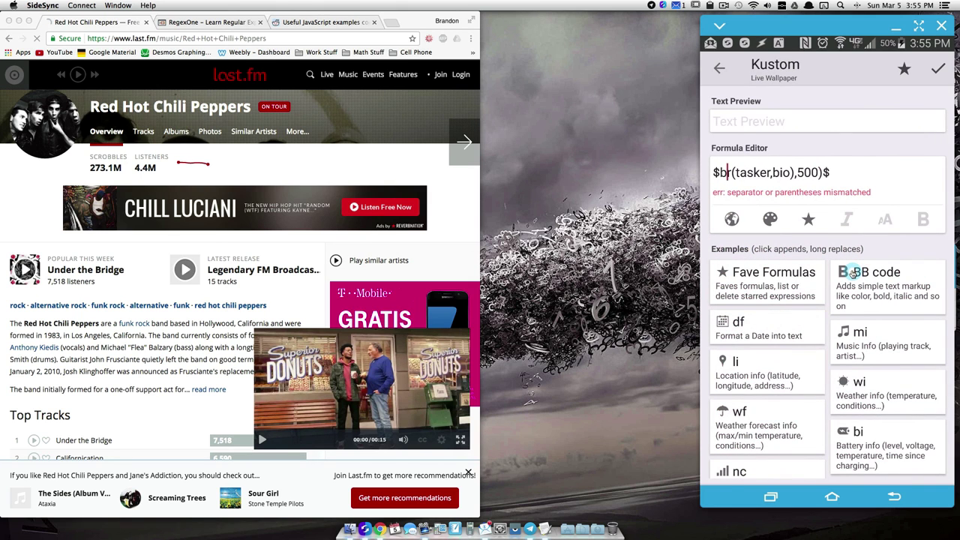
key("Right")
key("Right")
key("Right")
key("Right")
key("Right")
key("Right")
key("Right")
key("Right")
key("Right")
key("Right")
key("Right")
key("Right")
key("Right")
key("Right")
key("Right")
key("Right")
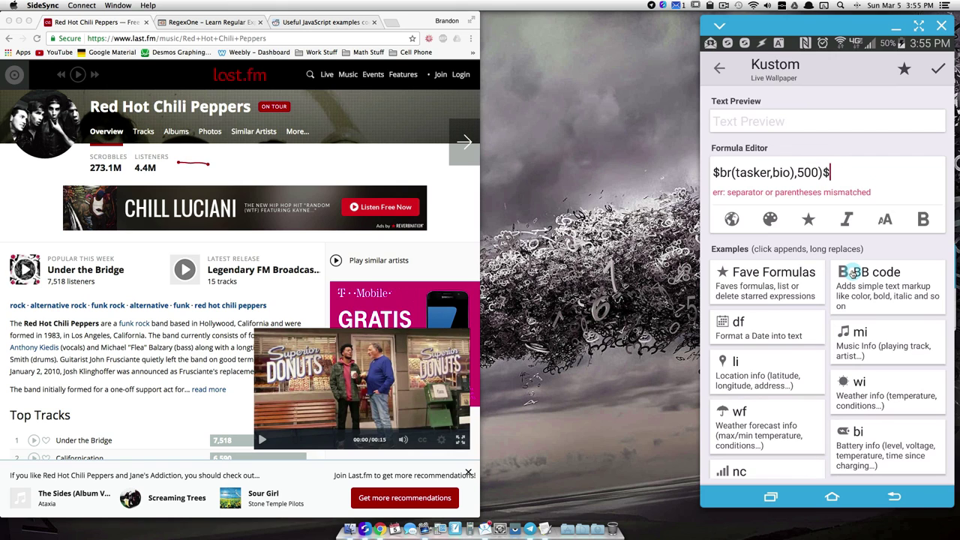
key("Left")
key("BackSpace")
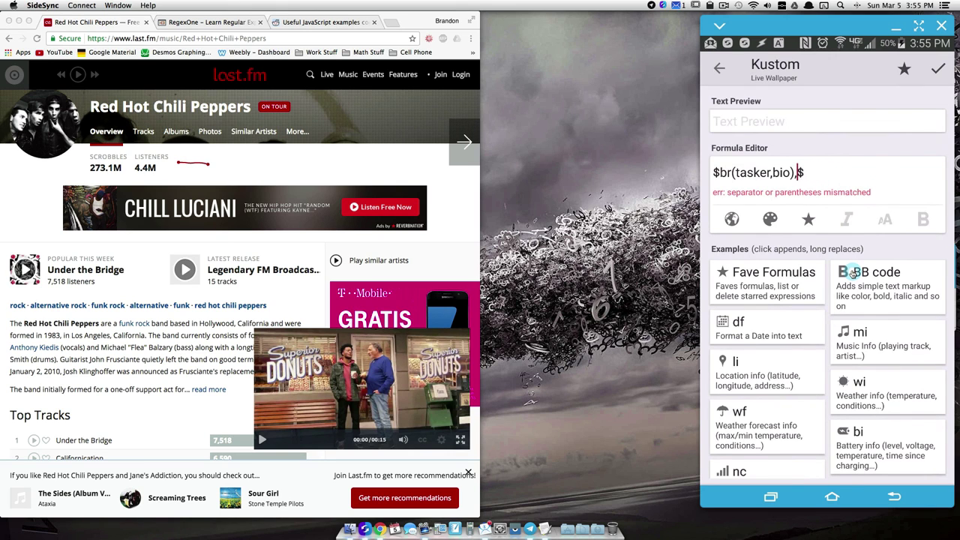
key("BackSpace")
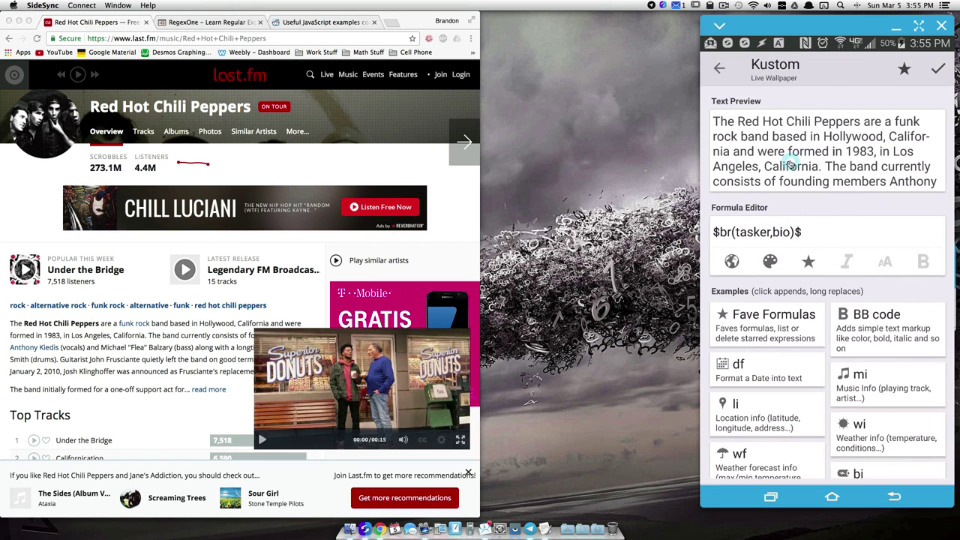
left_click(939, 69)
- Save the wallpaper, view it on the home screen, then reopen KLWP's bio formula
left_click(904, 68)
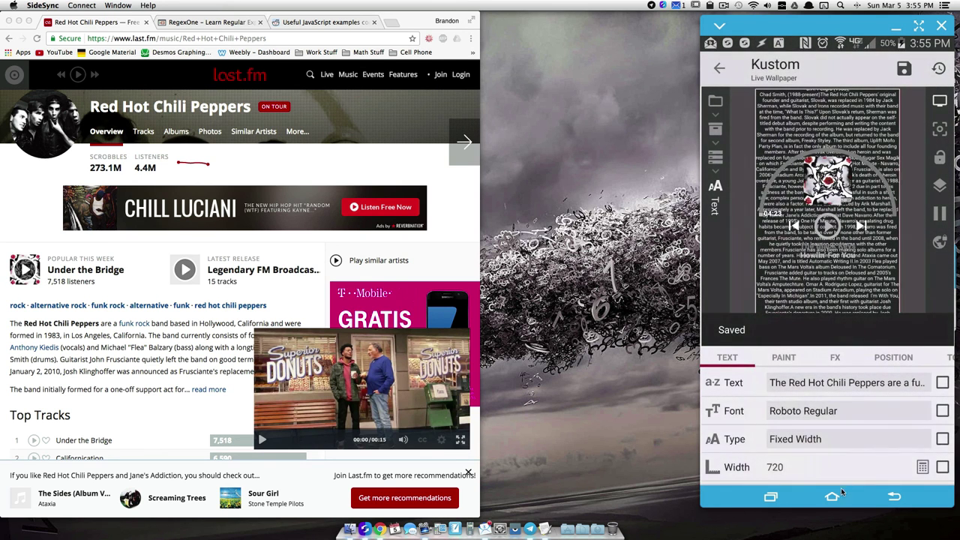
left_click(832, 497)
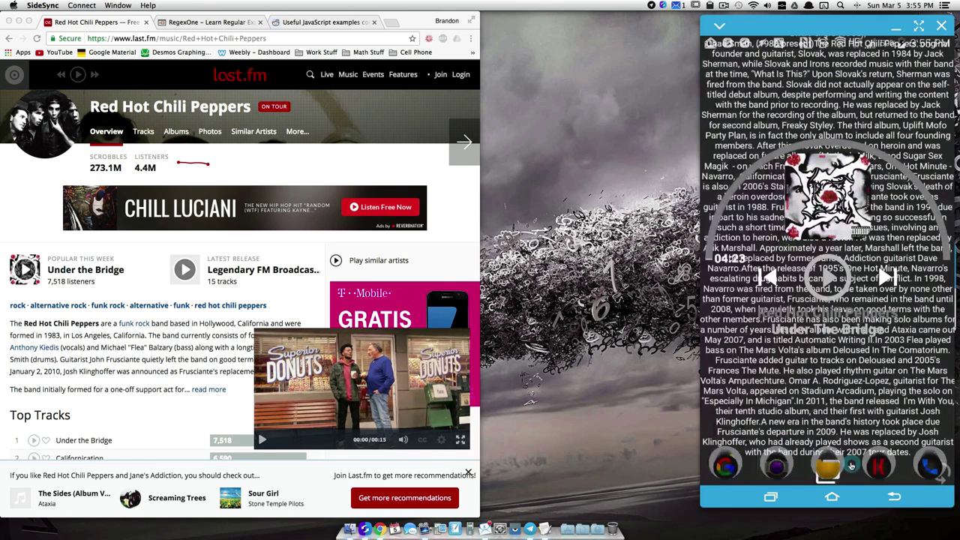
left_click(827, 467)
left_click(863, 410)
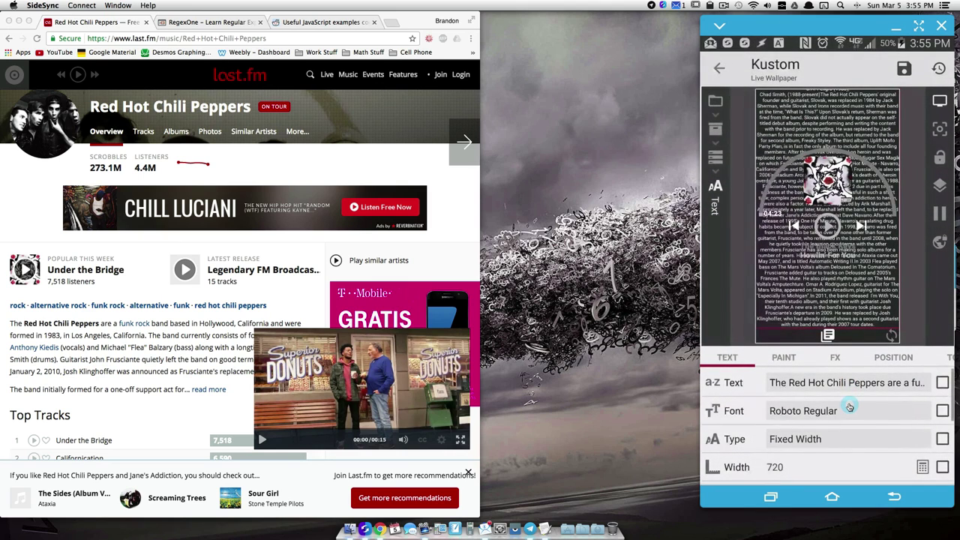
left_click(847, 385)
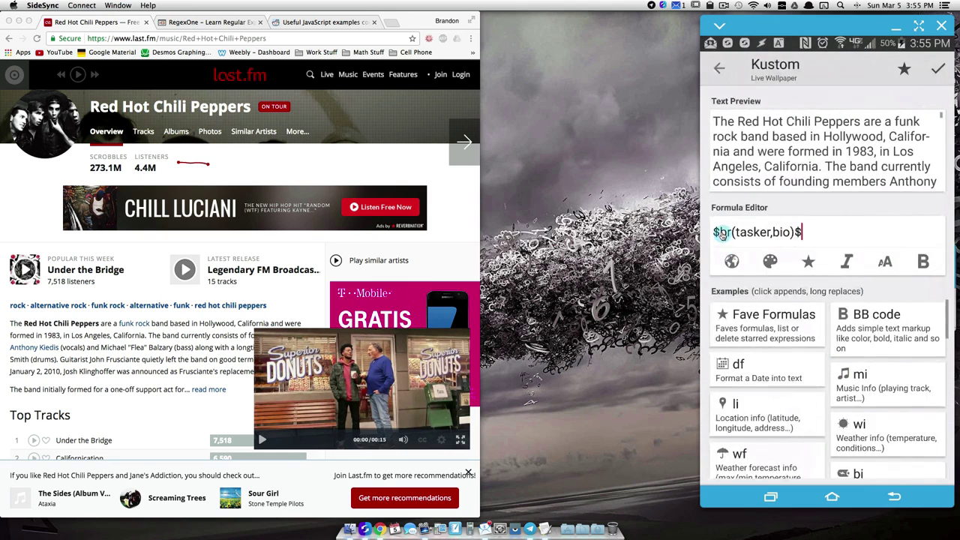
- Wrap the bio formula in tc(ell, …, 5) to truncate it with an ellipsis
left_click(724, 234)
left_click(847, 263)
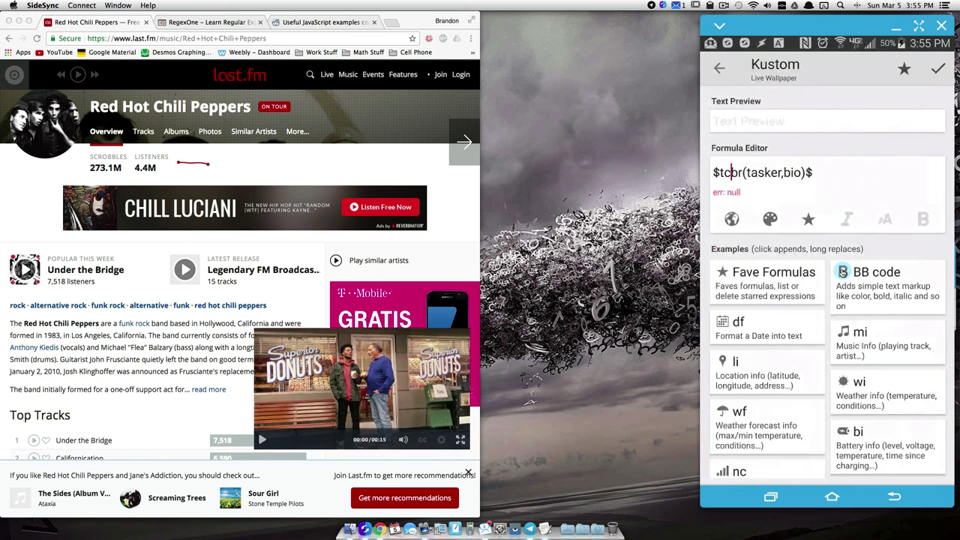
type("ell")
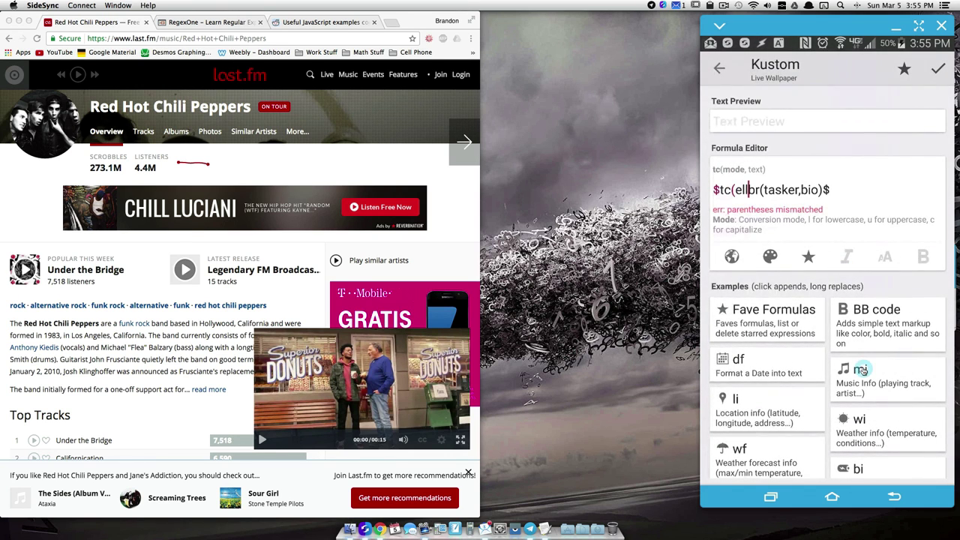
scroll(863, 370, "down", 5)
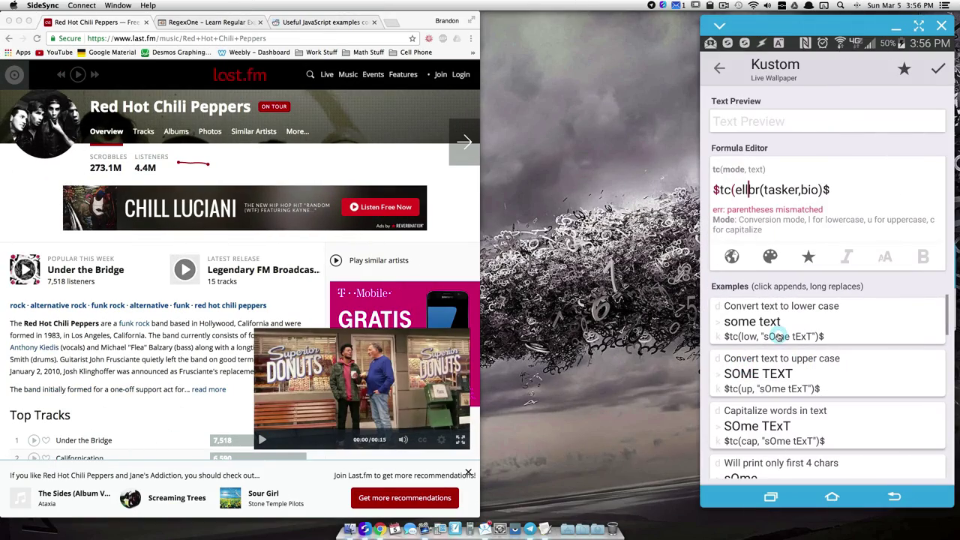
scroll(779, 338, "down", 5)
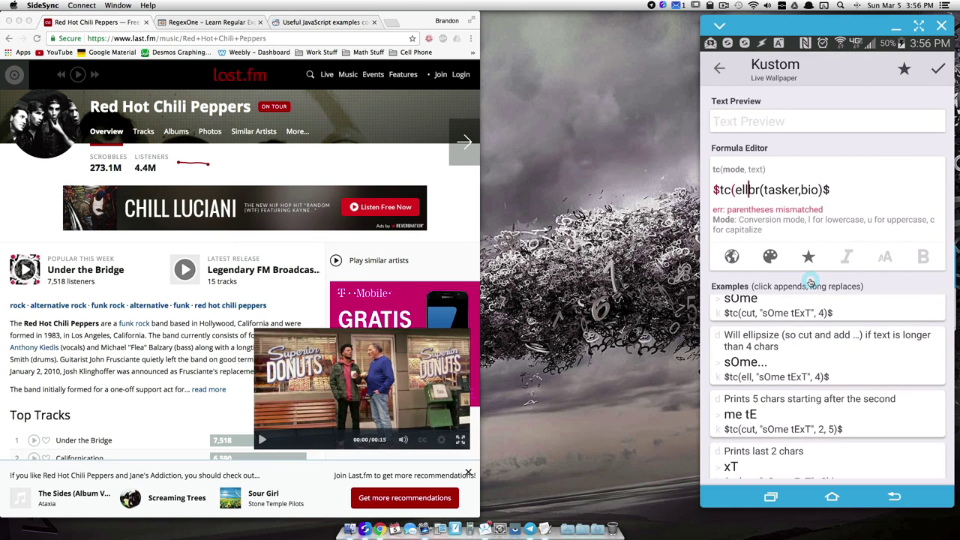
type(",")
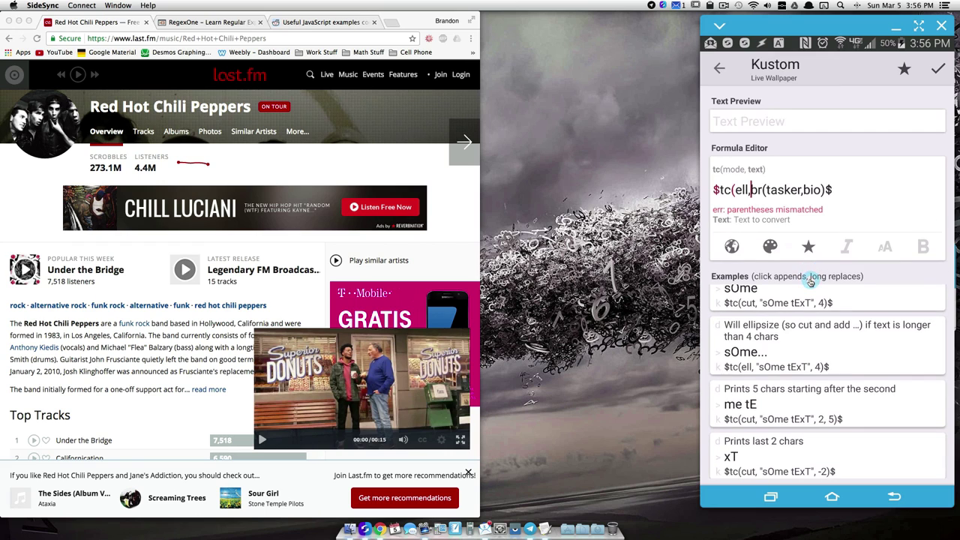
left_click(823, 192)
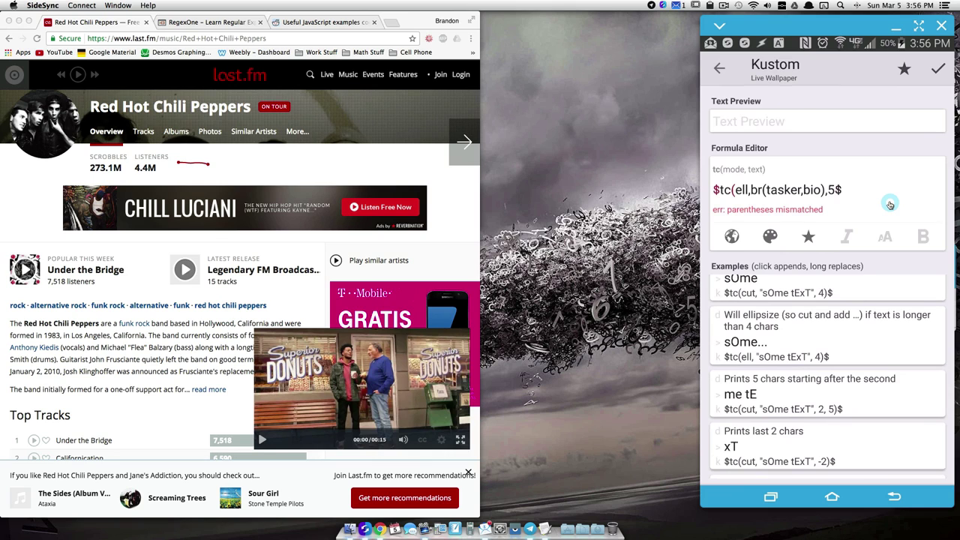
type(",5)")
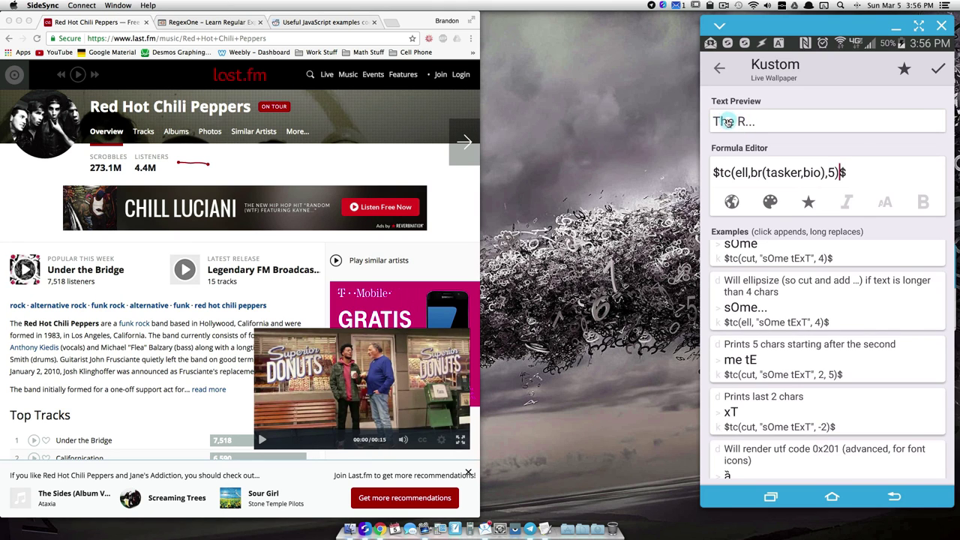
- Raise the truncation length from 5 to 20, then to 500, and apply the formula
left_click(836, 173)
key("BackSpace")
type("20")
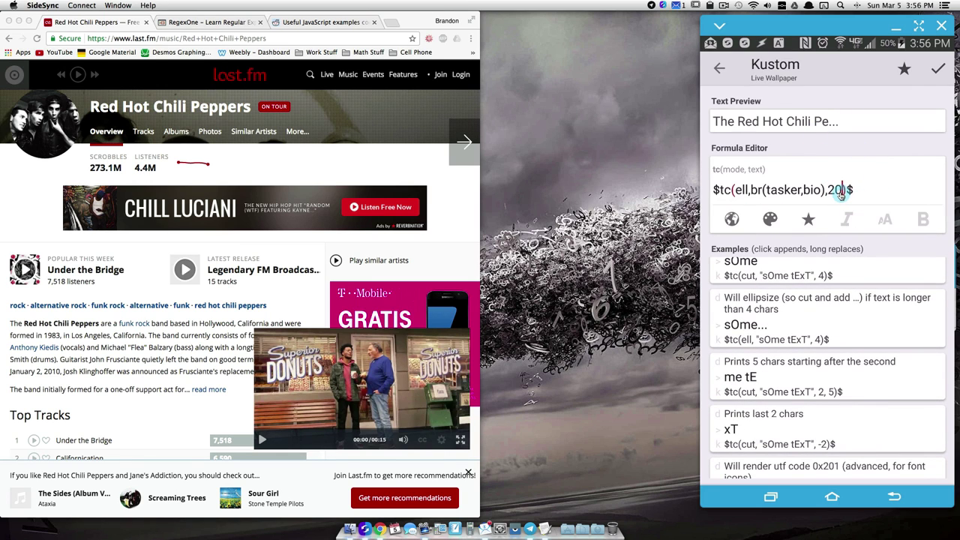
double_click(837, 189)
type("50")
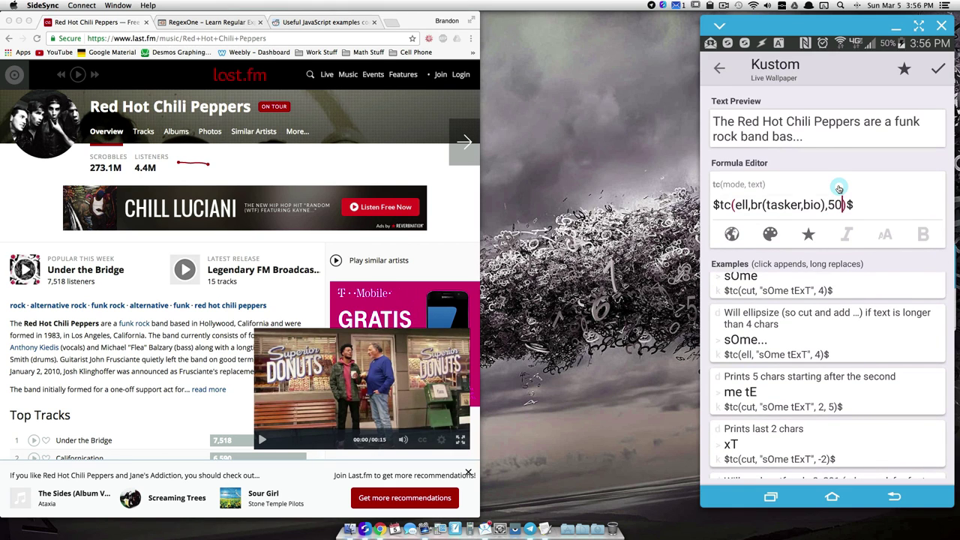
type("0")
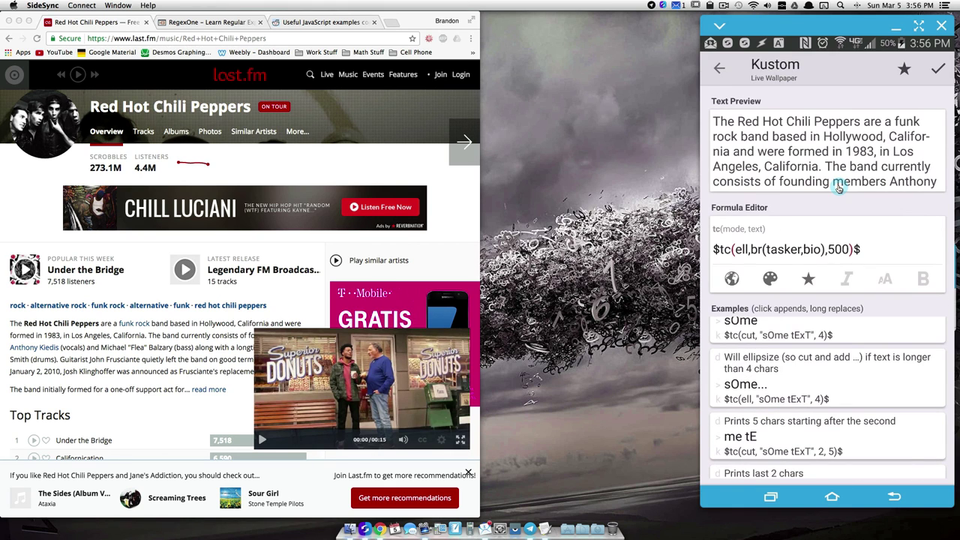
left_click(932, 70)
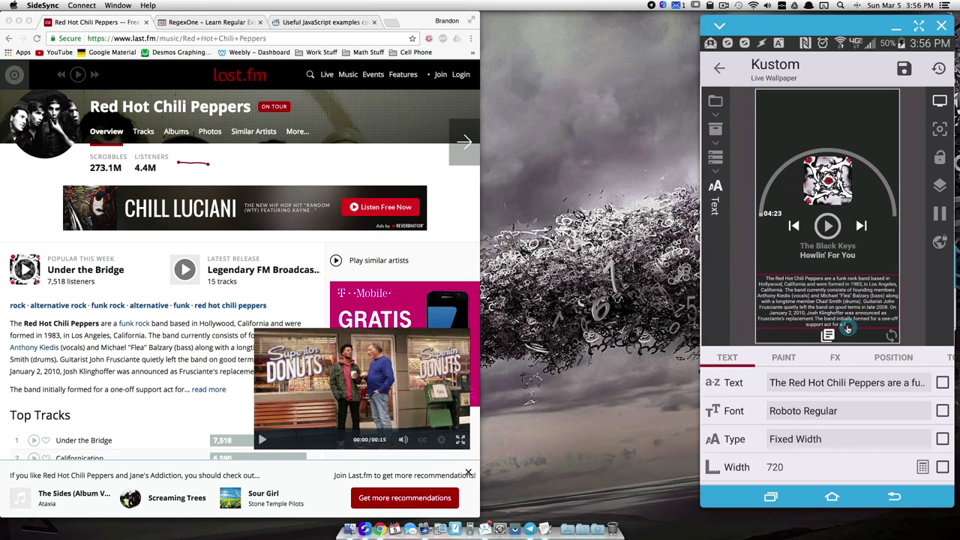
- Briefly try a 50-character limit, keep 500, then open the book FontIcon's settings
left_click(859, 385)
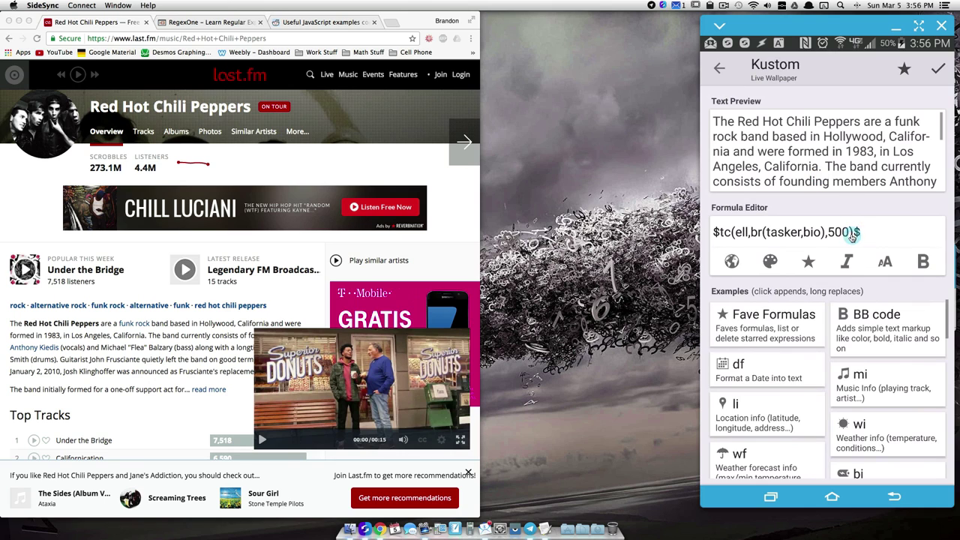
left_click(850, 241)
key("BackSpace")
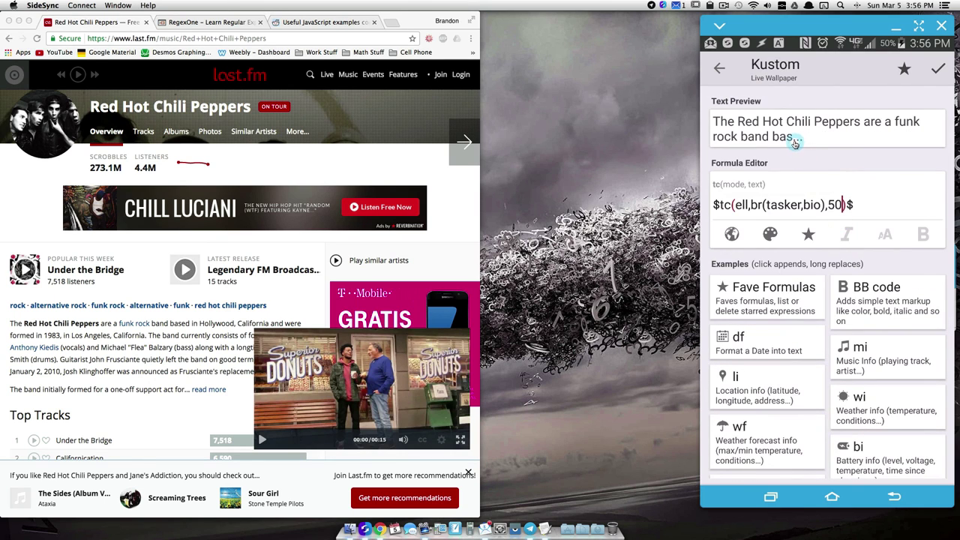
type("0")
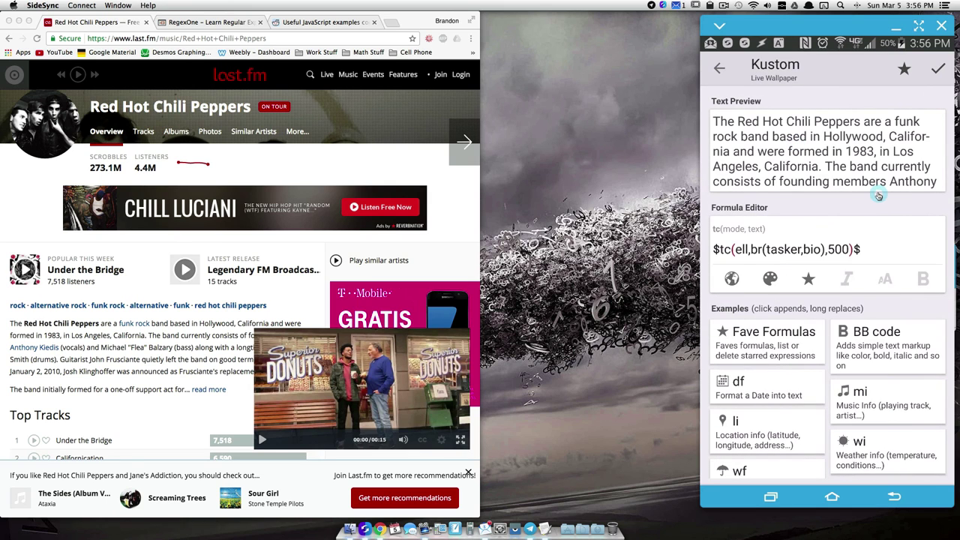
left_click(937, 70)
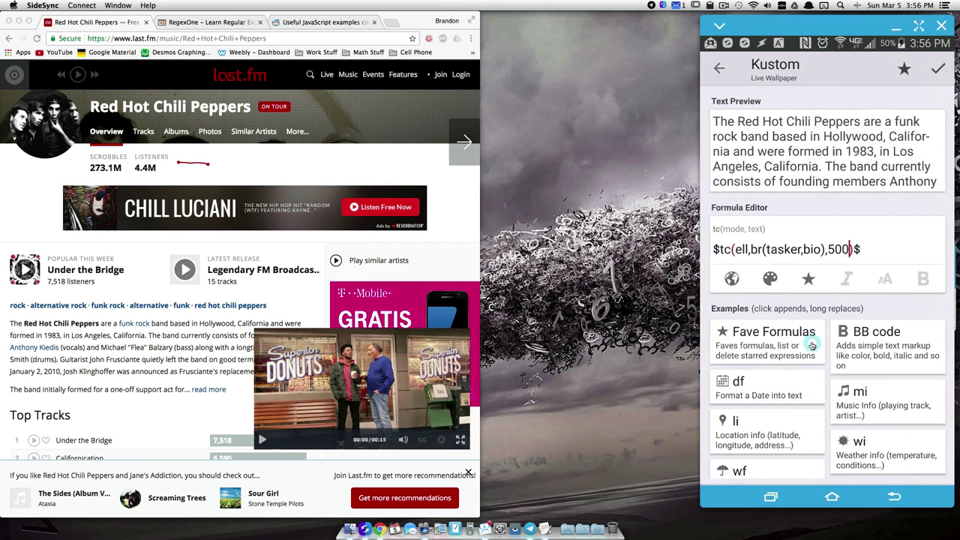
left_click(896, 498)
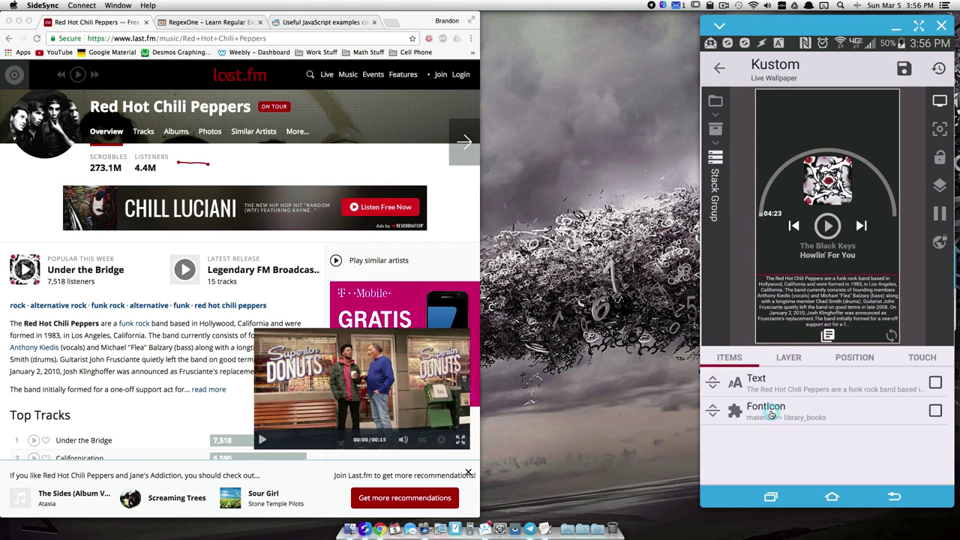
left_click(825, 337)
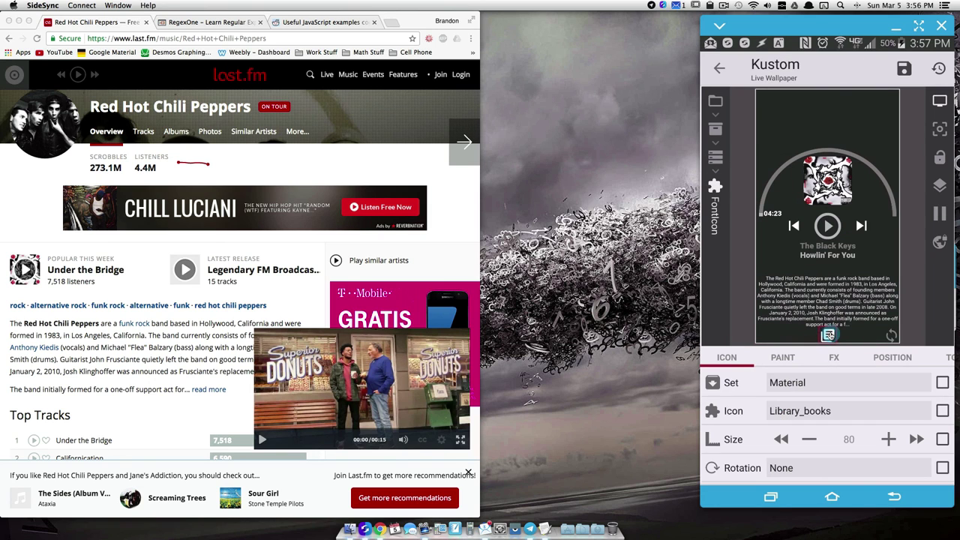
left_click(949, 356)
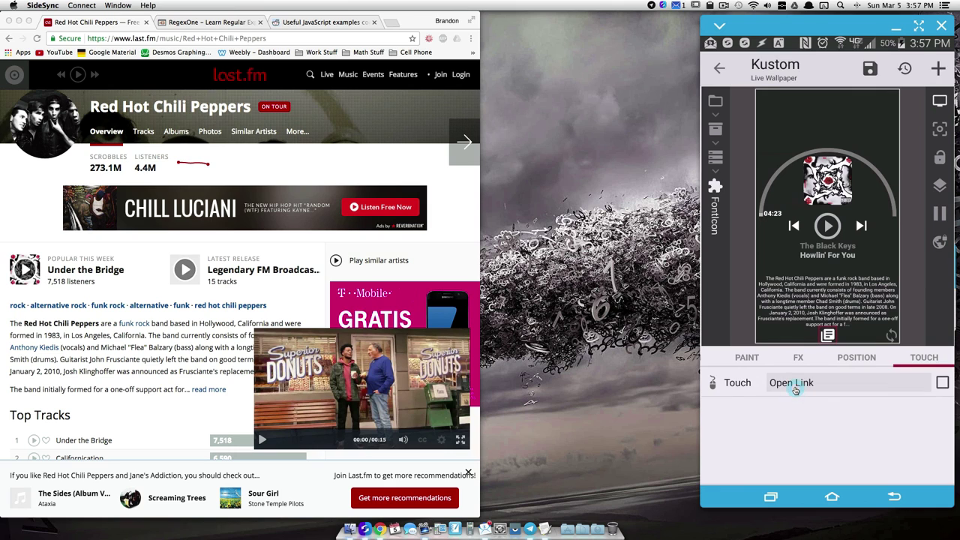
left_click(782, 412)
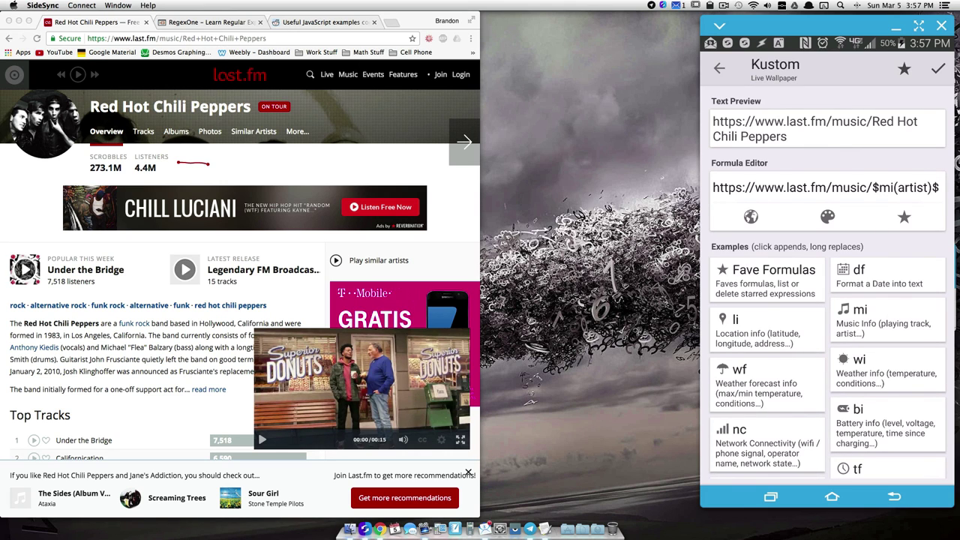
left_click(882, 189)
left_click(937, 71)
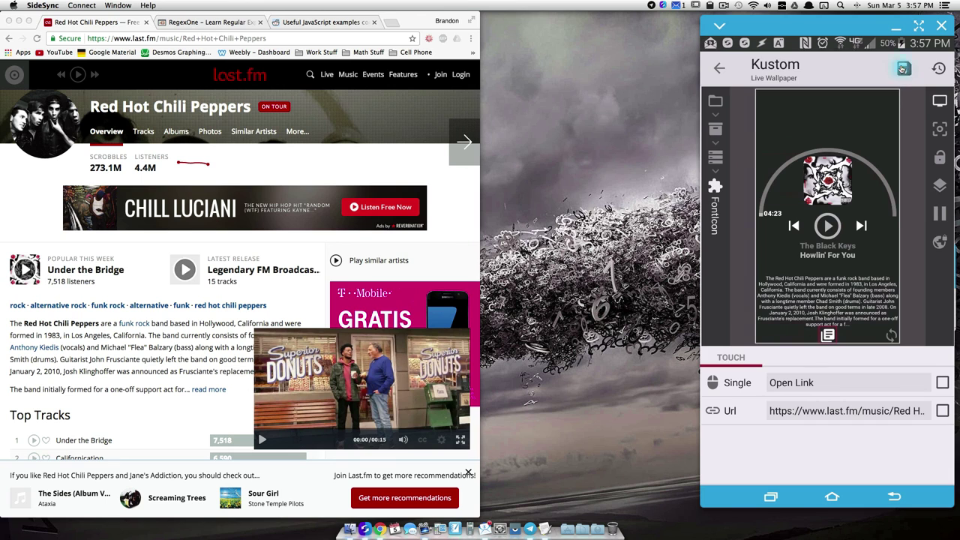
left_click(903, 68)
left_click(827, 502)
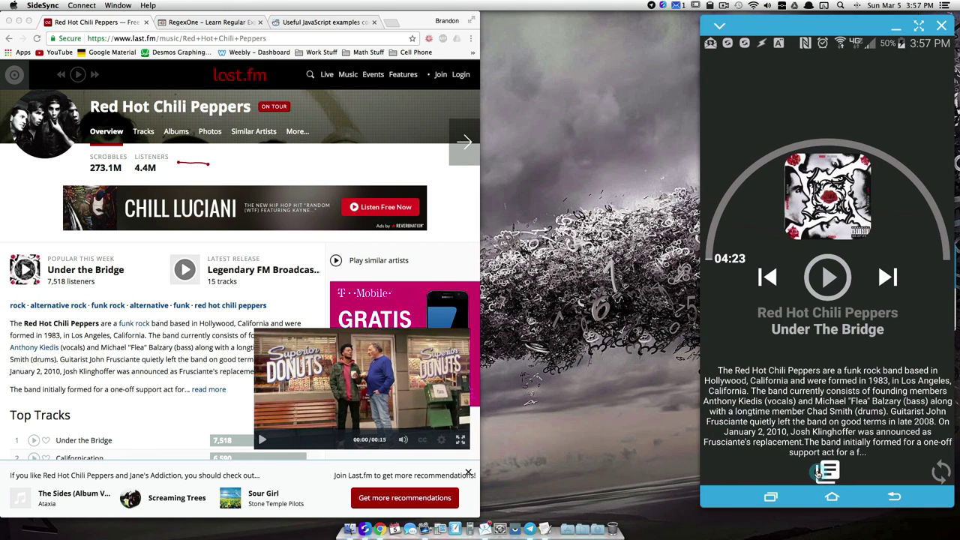
- Test the book icon's link to the artist's last.fm page, then return to the wallpaper
left_click(819, 471)
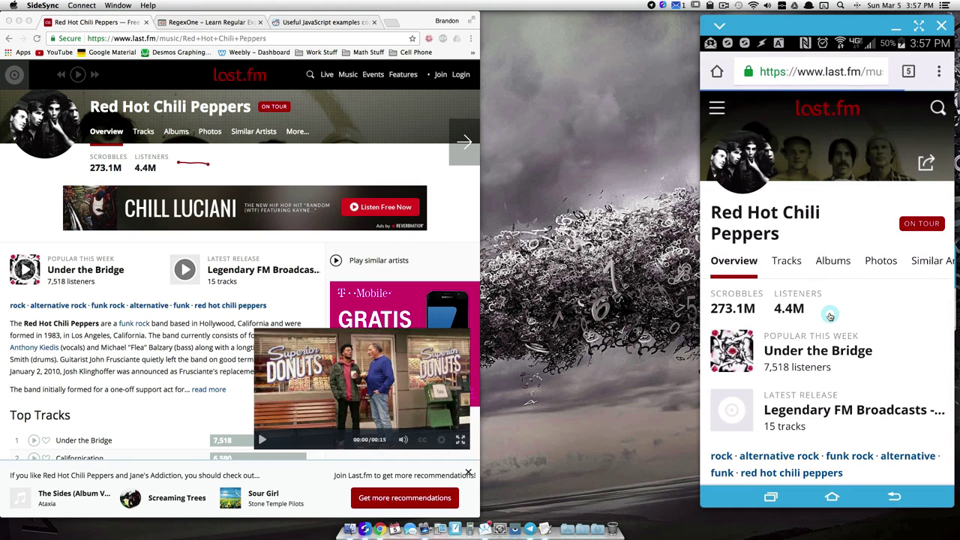
scroll(829, 316, "down", 5)
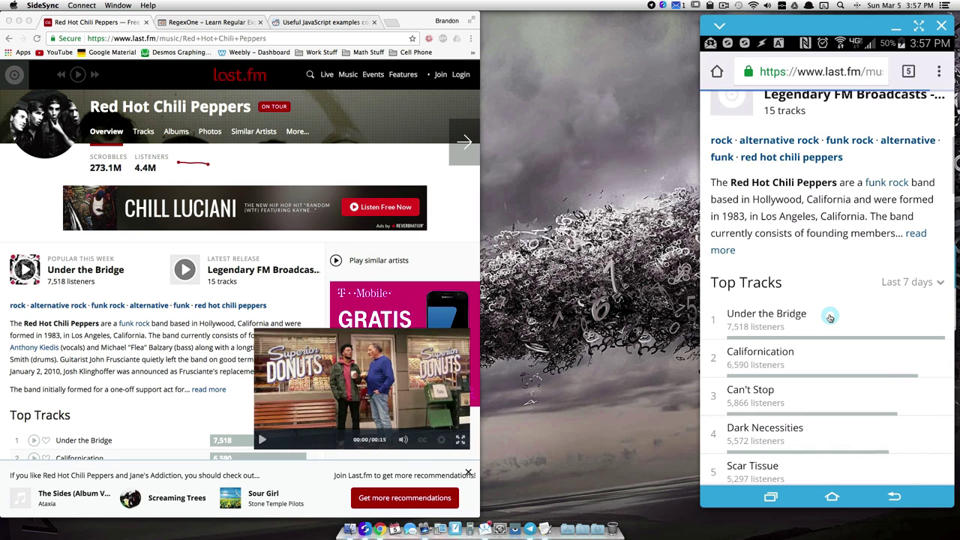
left_click(892, 313)
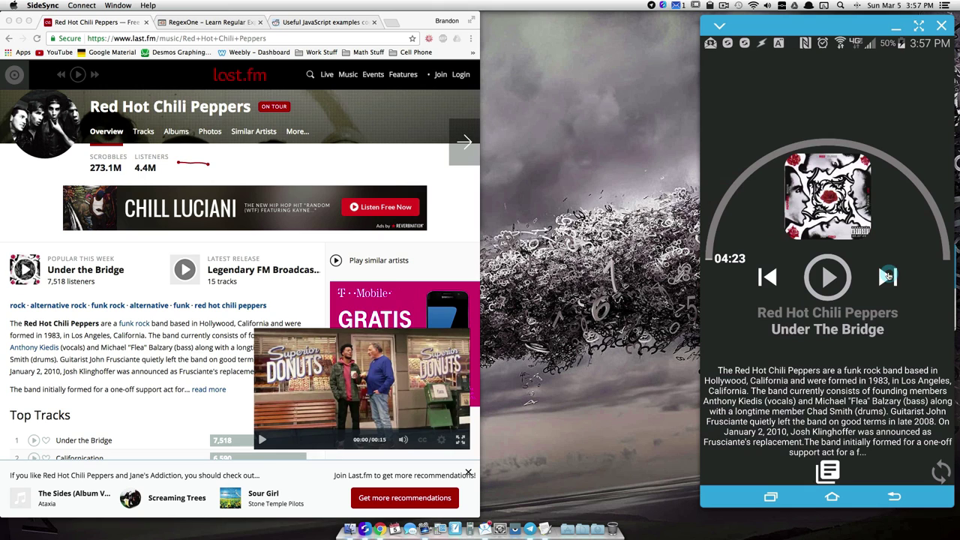
- Skip to Kings of Leon, pause the song, and open their last.fm page via the icon
left_click(879, 281)
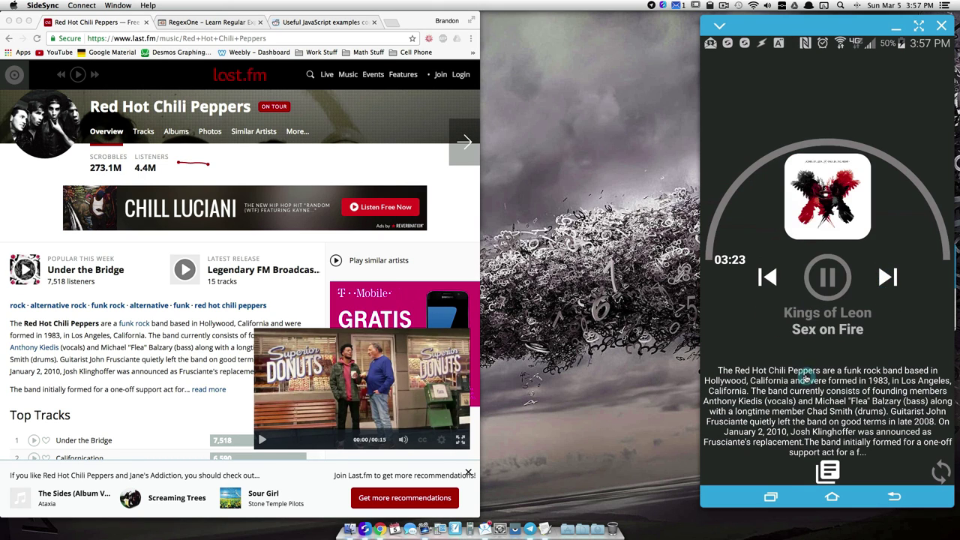
left_click(829, 277)
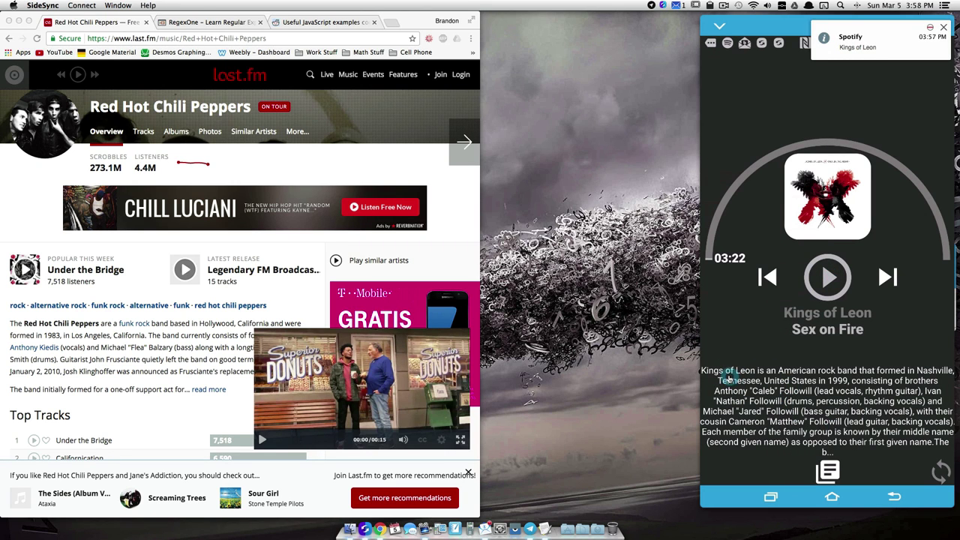
left_click(827, 471)
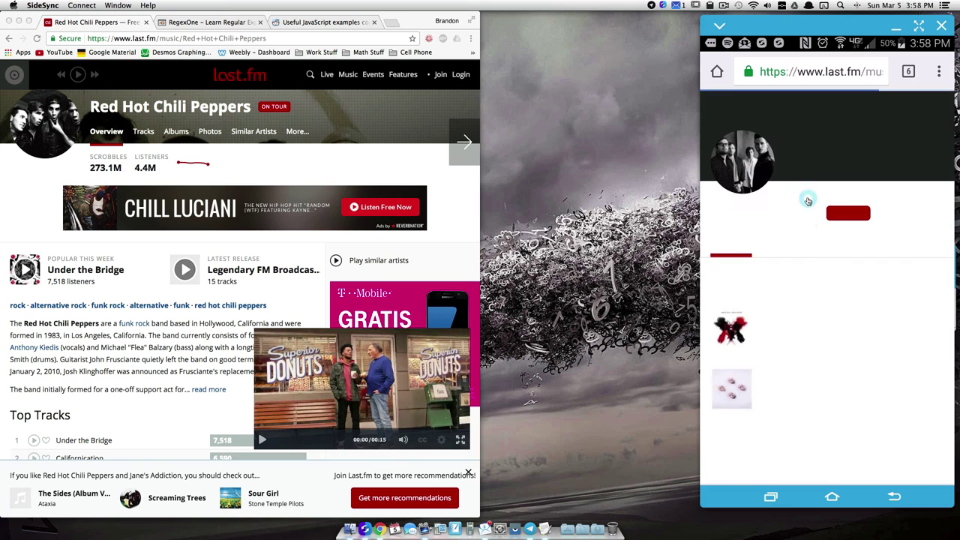
- Go to the home screen and open Tasker from its notification
left_click(839, 496)
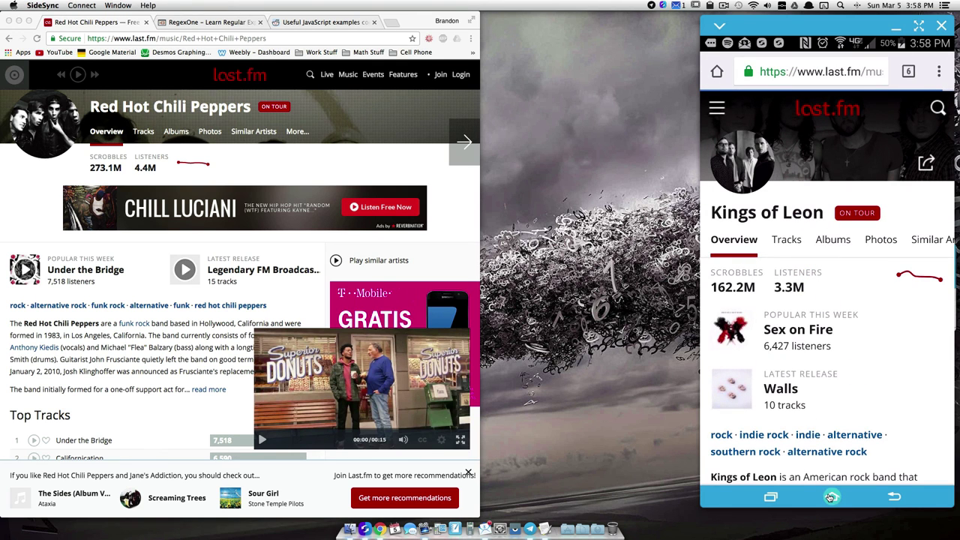
left_click(831, 472)
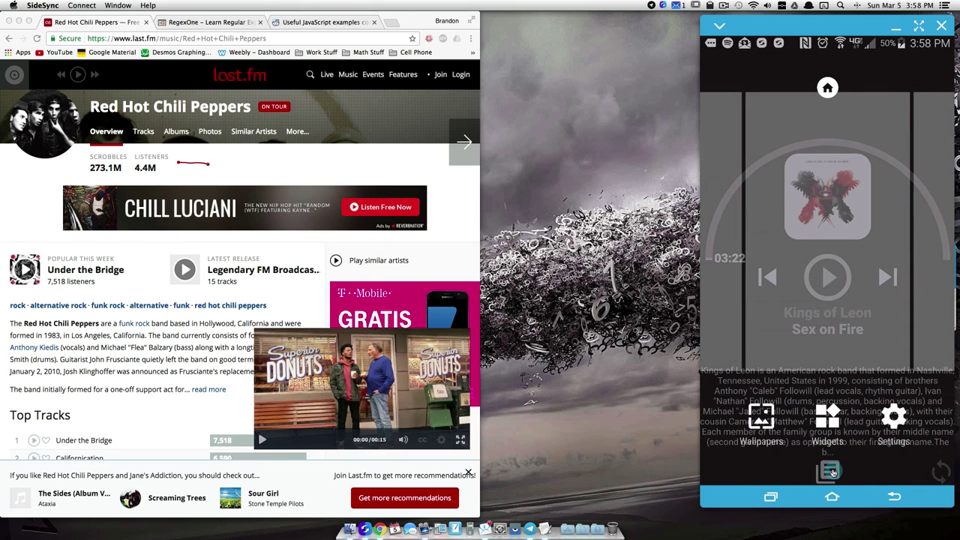
left_click_drag(832, 473, 834, 501)
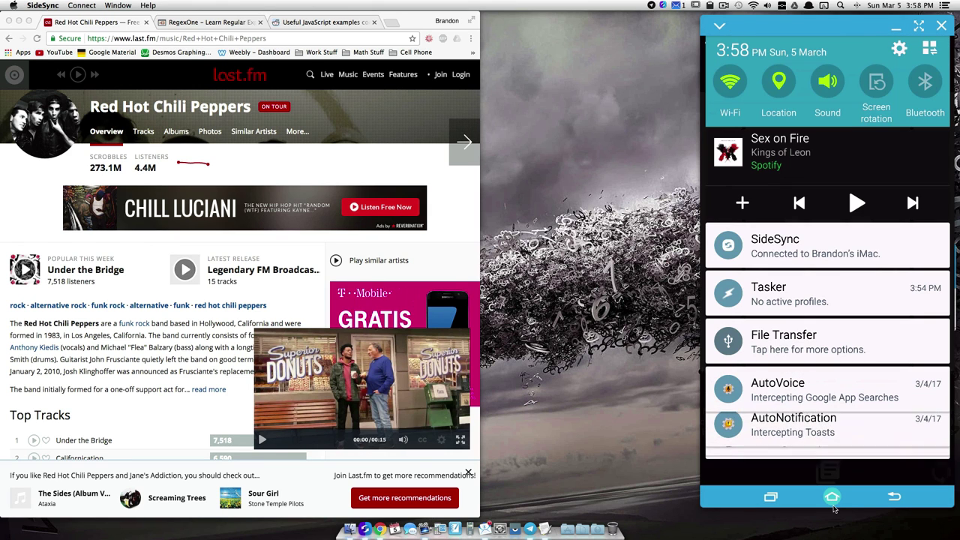
left_click(777, 295)
- Disable the Flash %antext action in the Artist Information task and back out to Tasks
left_click_drag(790, 252, 775, 142)
left_click(775, 142)
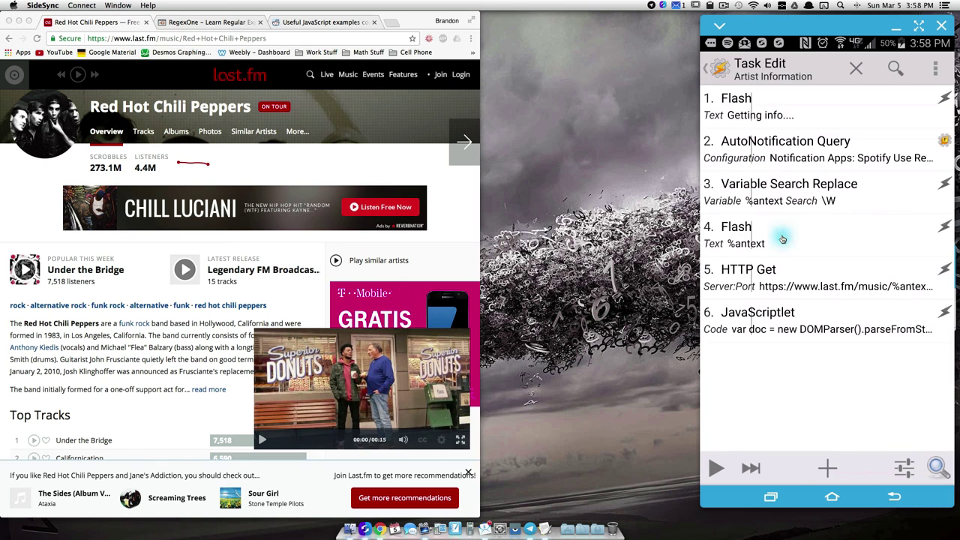
left_click(782, 238)
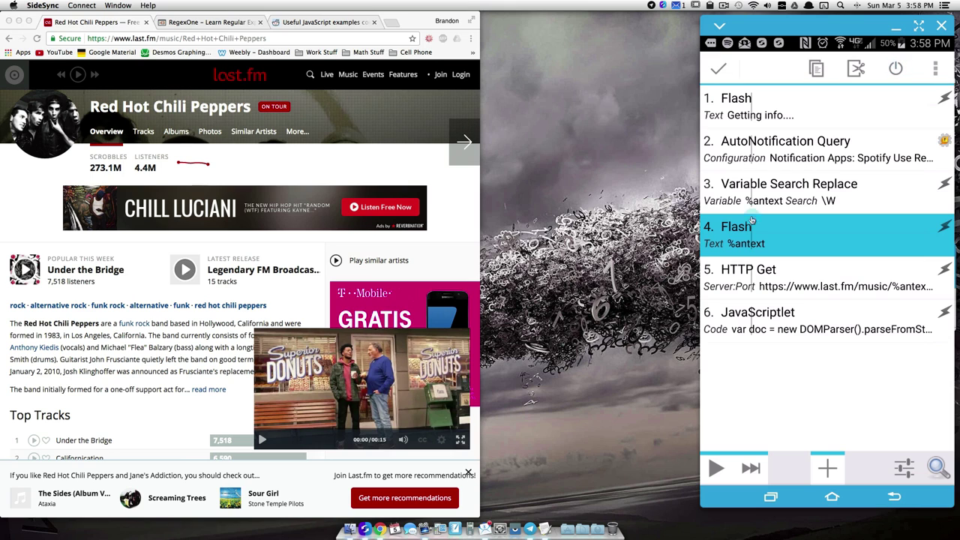
left_click(904, 68)
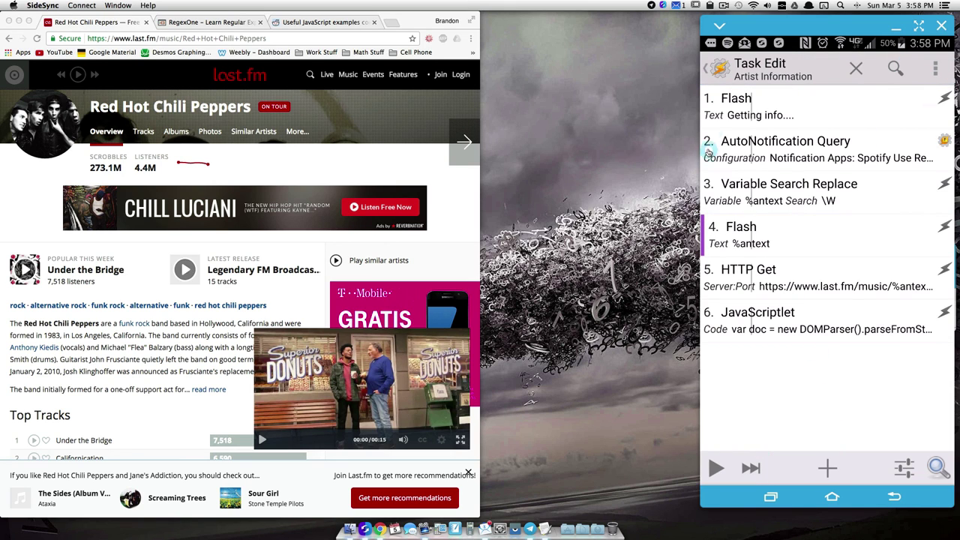
left_click(720, 70)
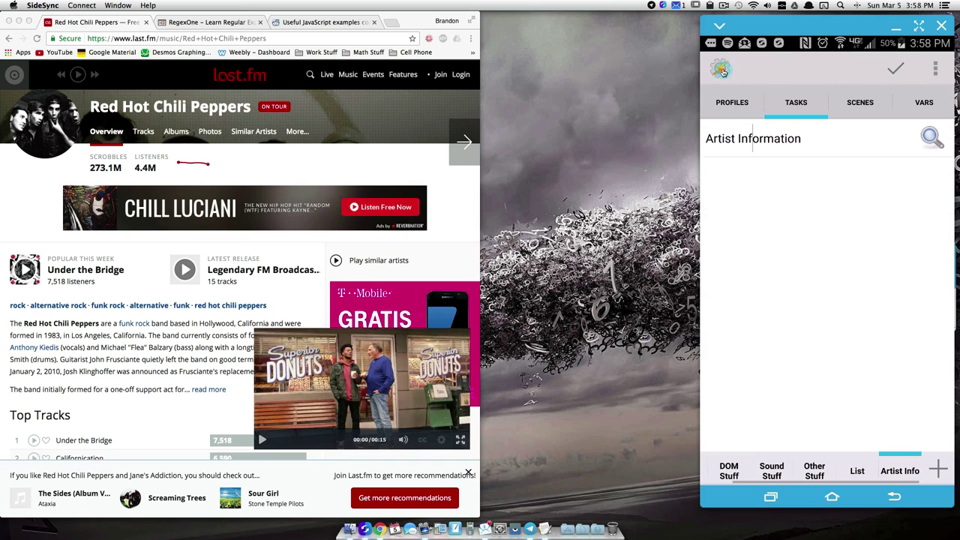
- Go Home, check Spotify in the notification shade, then swipe the shade closed
left_click(832, 496)
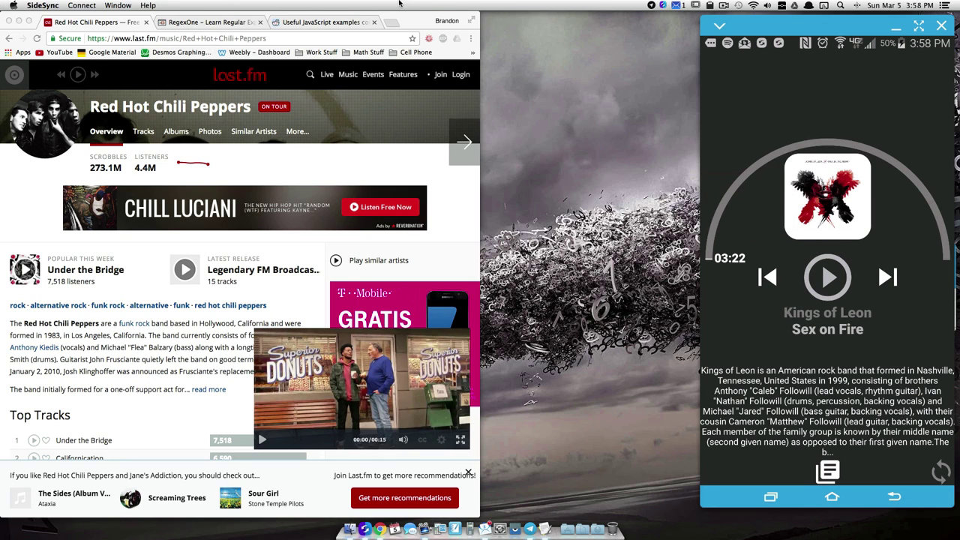
left_click_drag(823, 42, 764, 148)
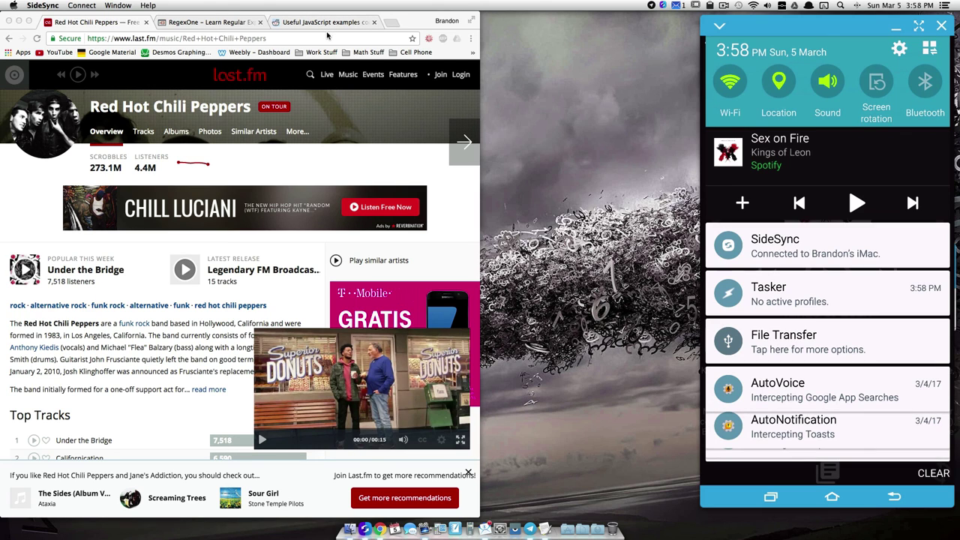
left_click(815, 203)
left_click_drag(870, 468, 870, 97)
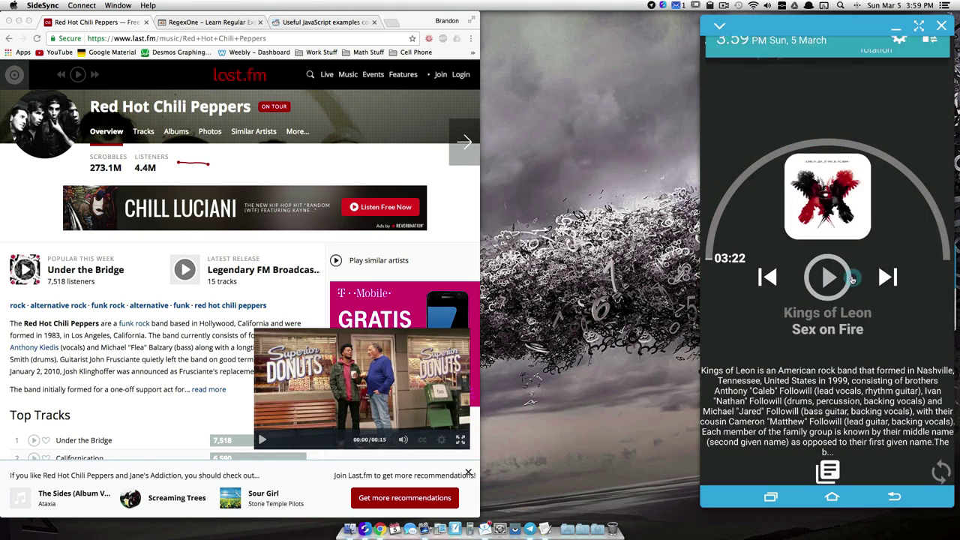